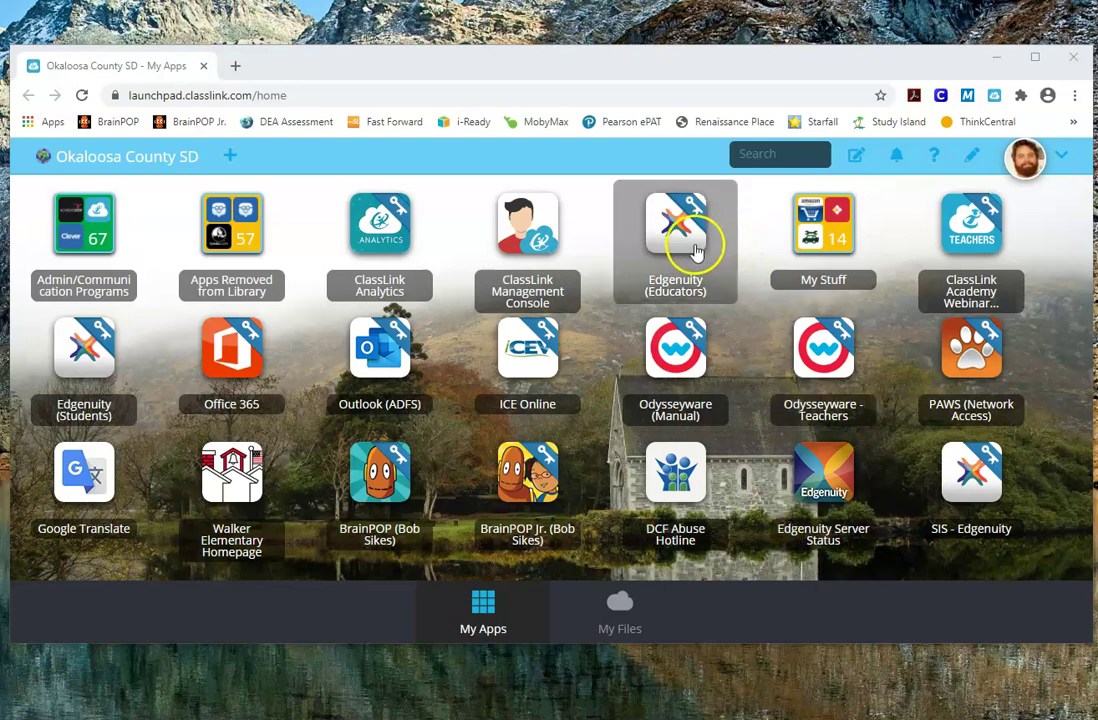
# Step: Search the ClassLink apps for "edgen" and launch Edgenuity (Educators)
pyautogui.click(757, 160)
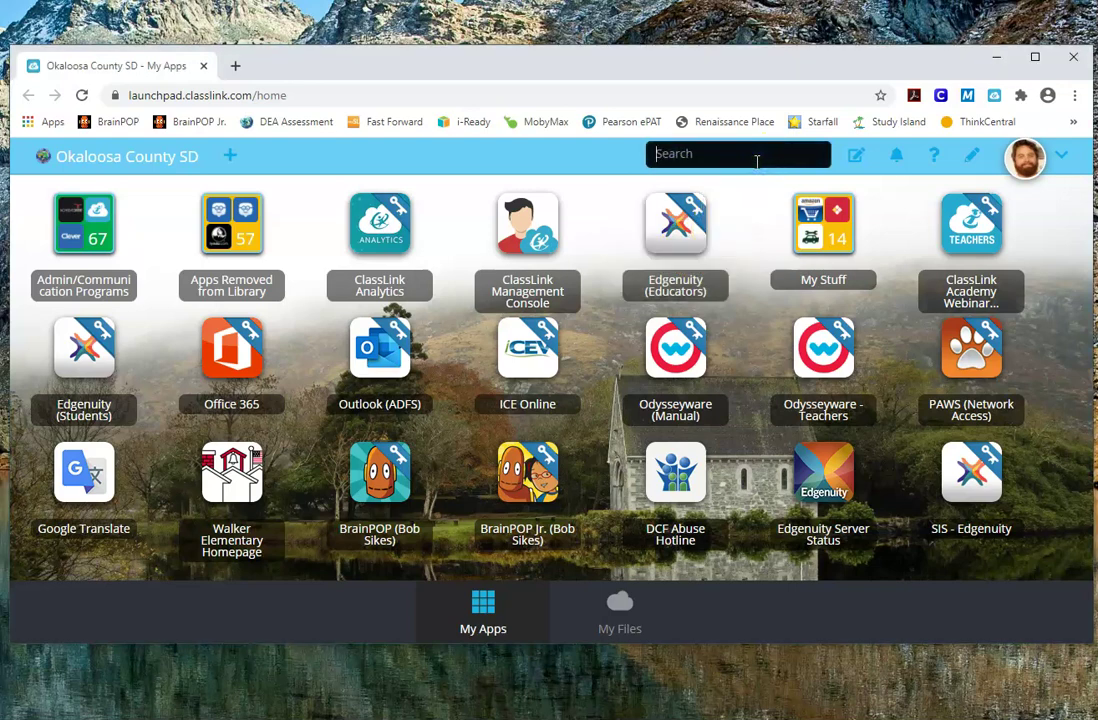
pyautogui.write('edgen')
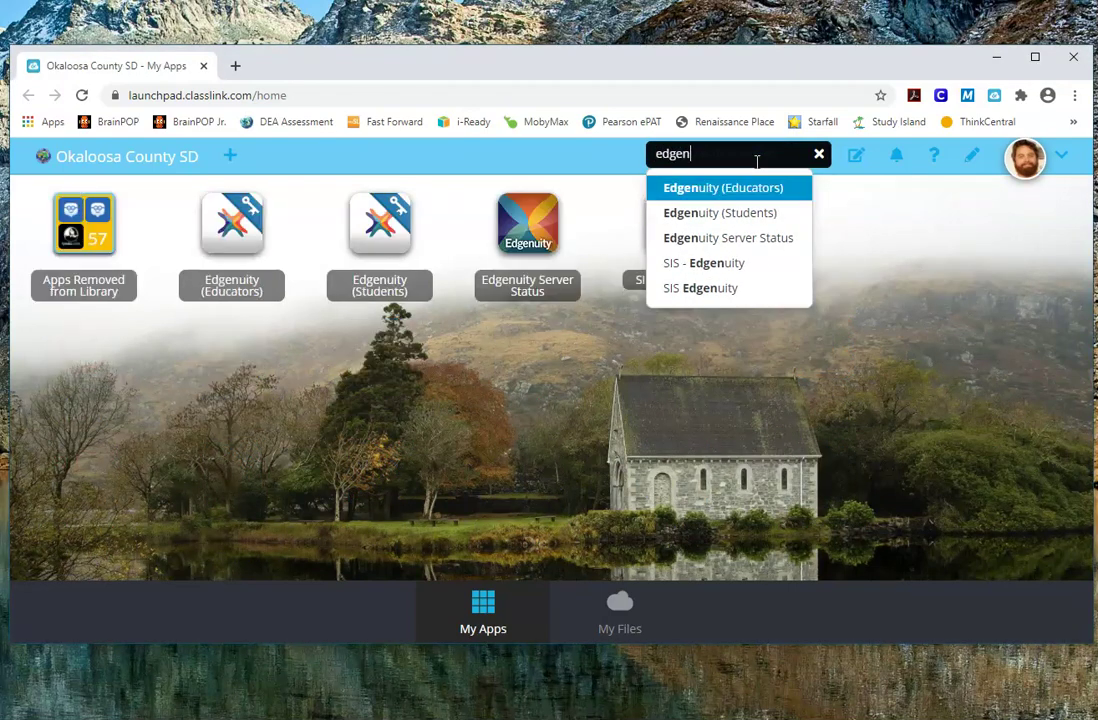
pyautogui.click(737, 190)
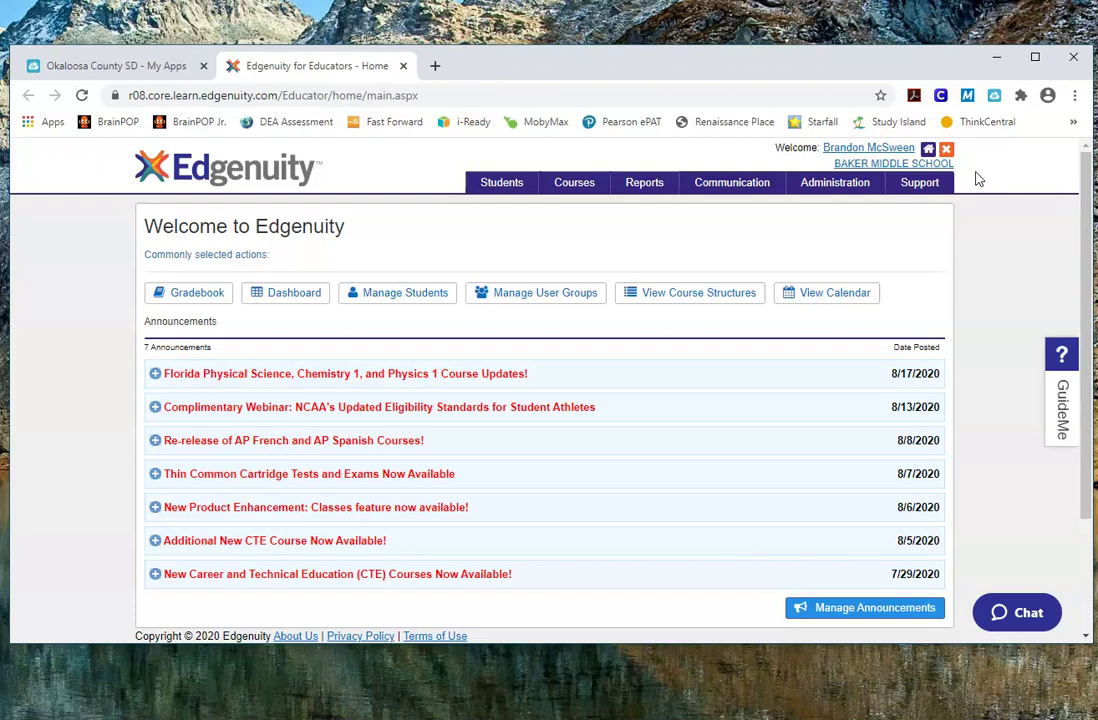
# Step: Open the Manage Courses page and look through the active courses for Baker Middle School
pyautogui.click(995, 201)
pyautogui.moveTo(598, 192)
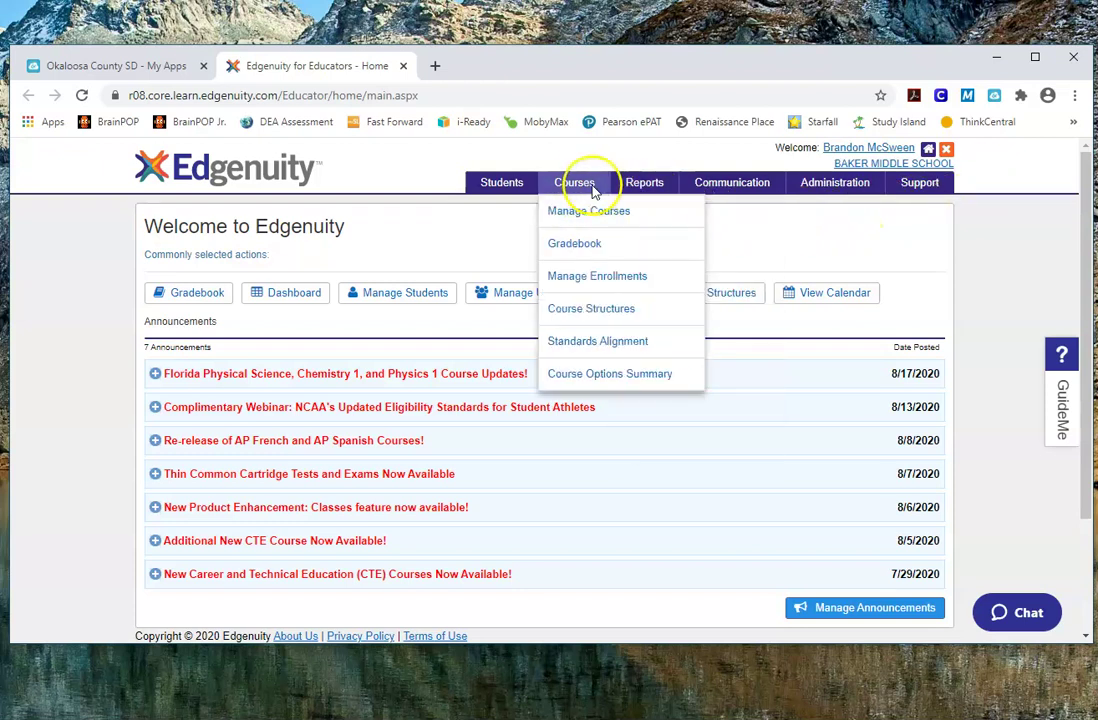
pyautogui.click(570, 210)
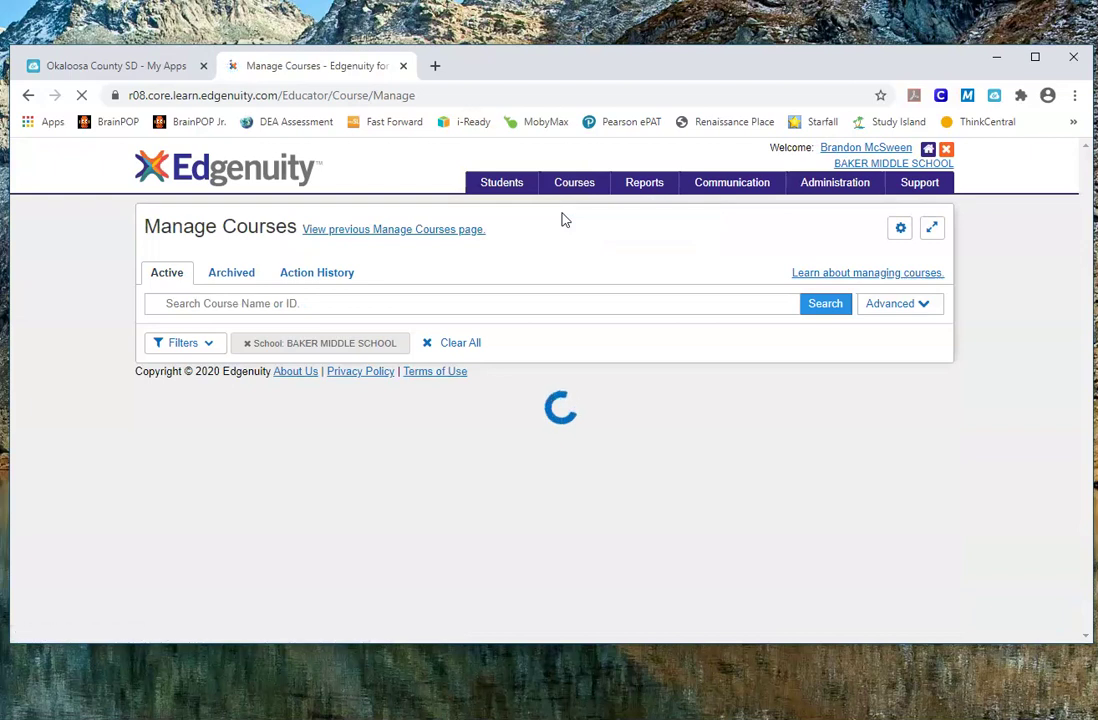
pyautogui.scroll(-2, 624, 289)
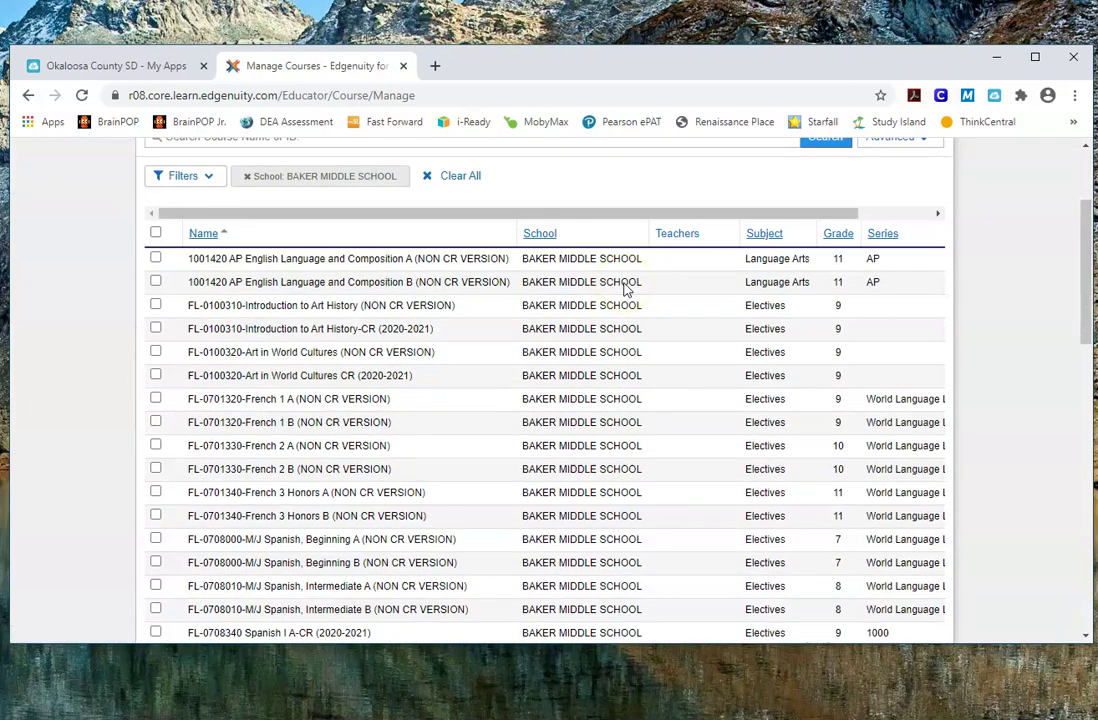
pyautogui.scroll(1, 431, 277)
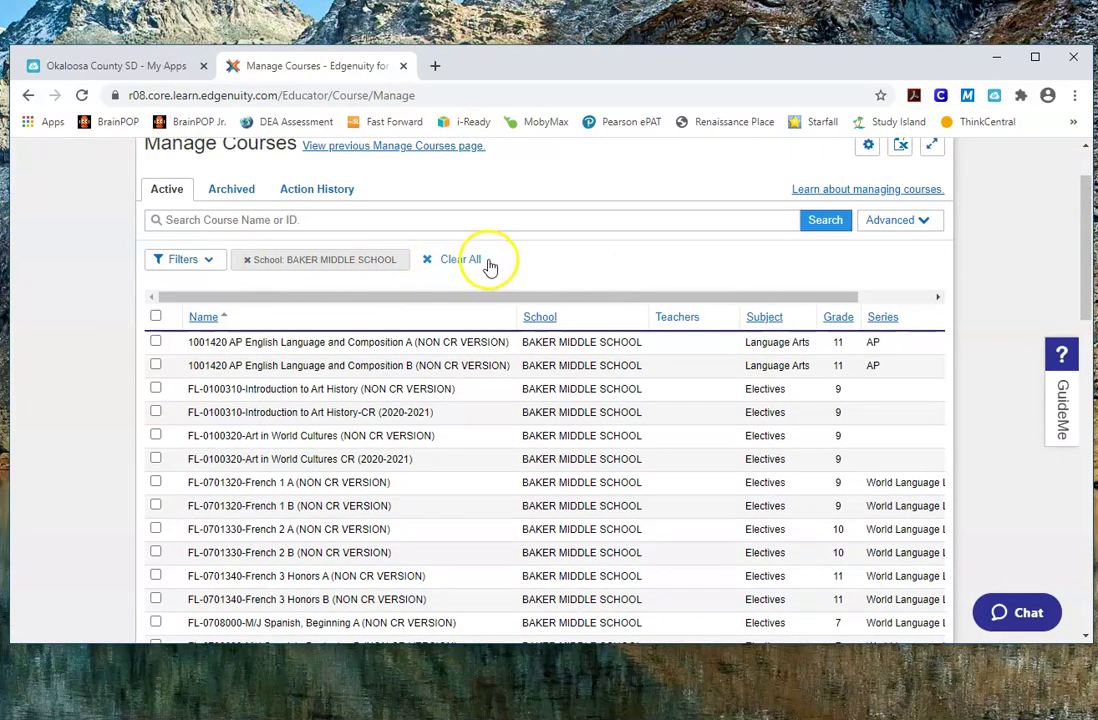
pyautogui.scroll(-2, 617, 313)
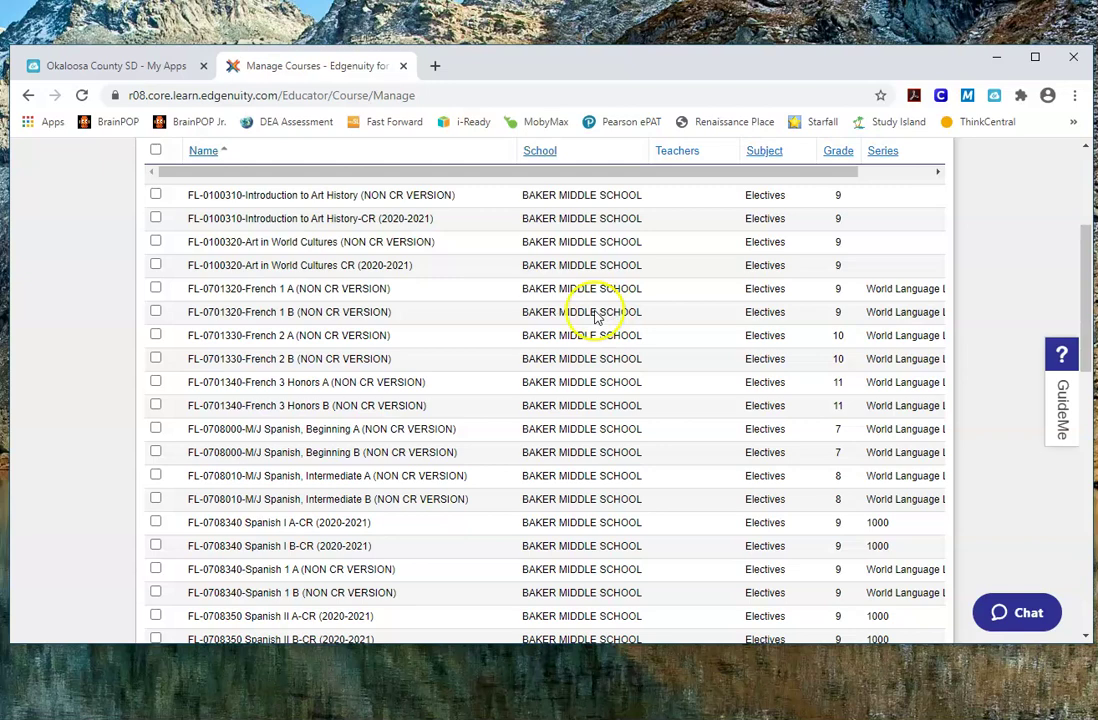
pyautogui.scroll(1, 482, 242)
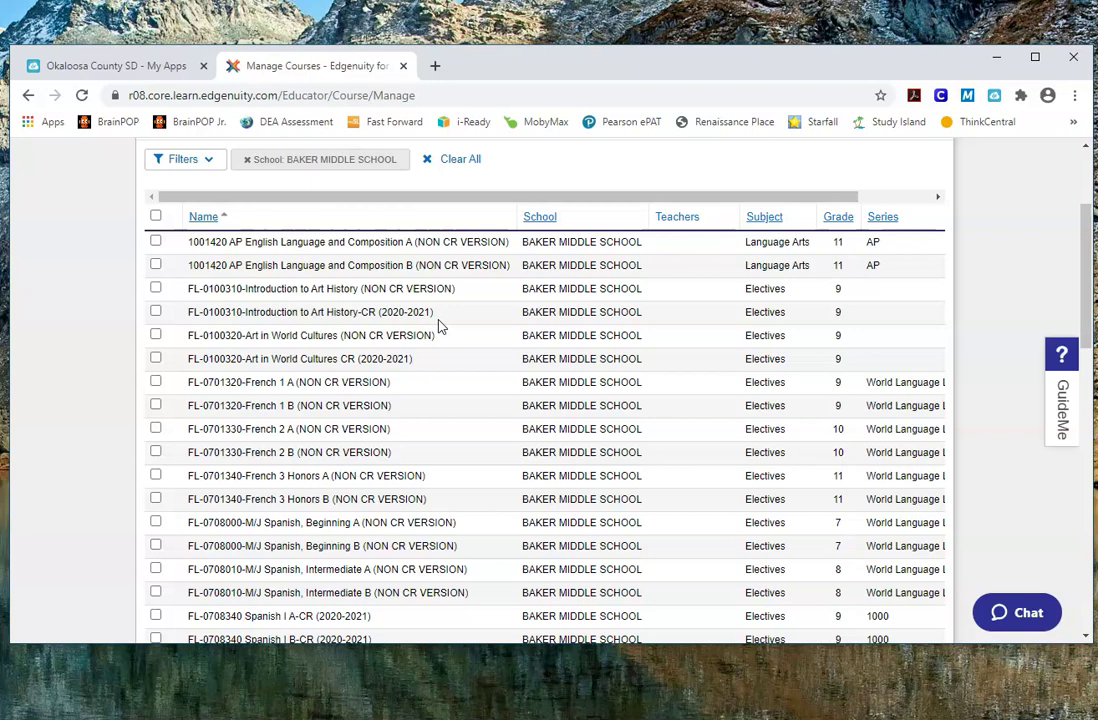
# Step: Filter the course list by subject Social Studies and grade 7, keeping the Baker Middle School filter
pyautogui.scroll(2, 437, 325)
pyautogui.click(343, 303)
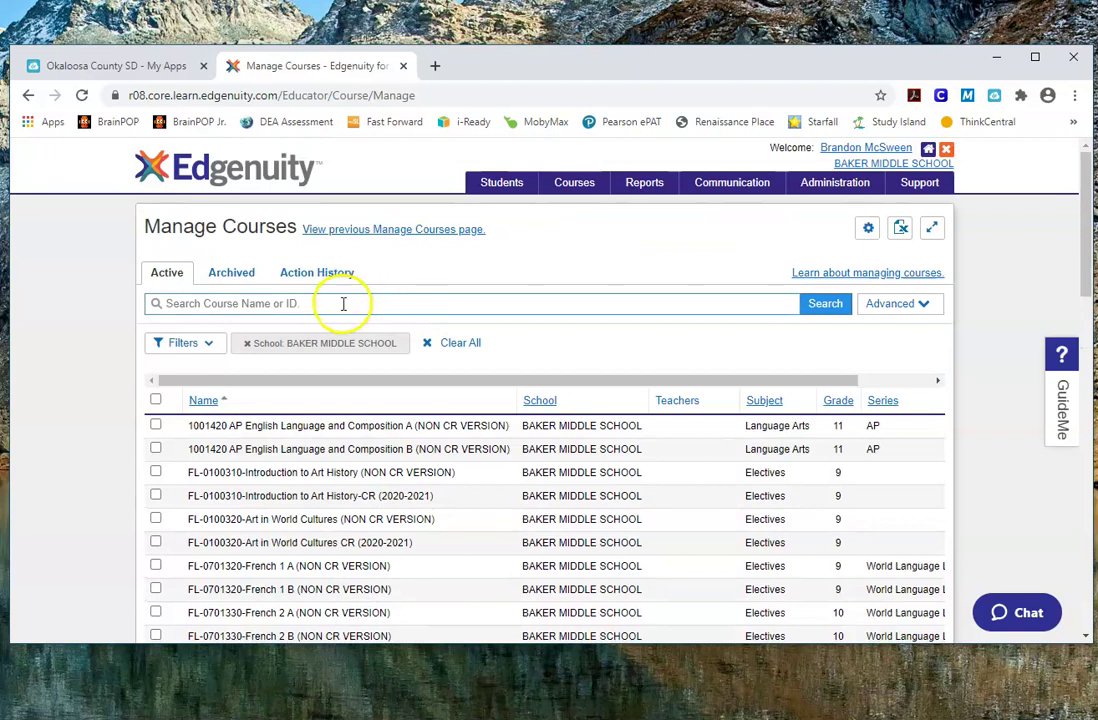
pyautogui.click(343, 304)
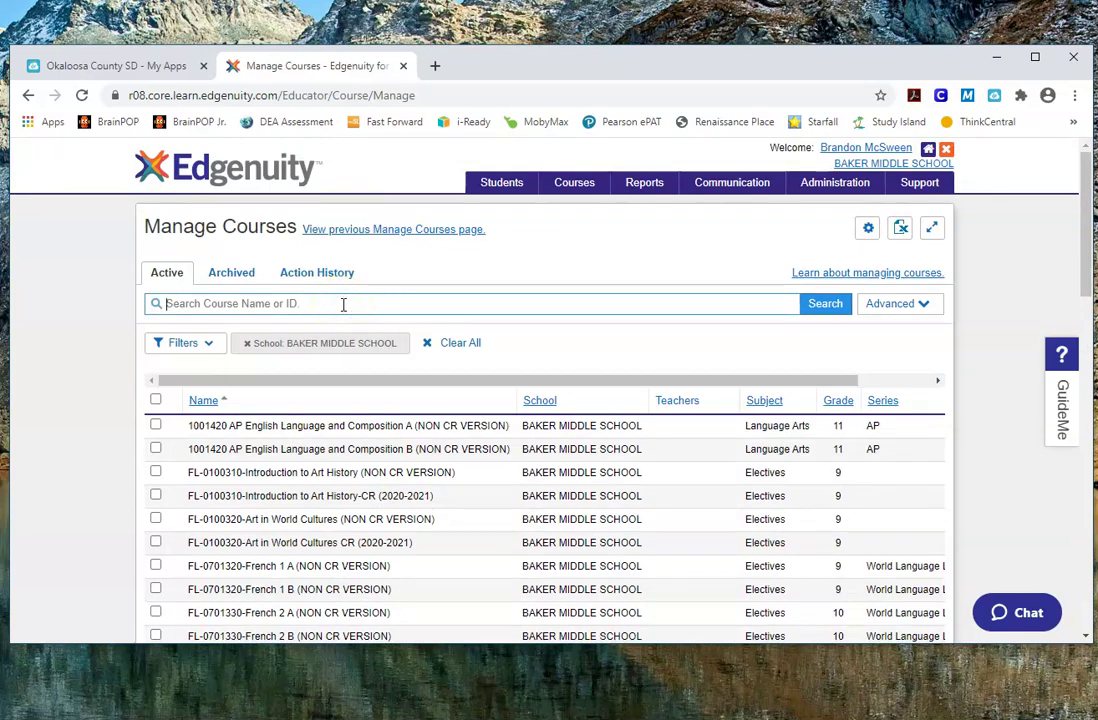
pyautogui.click(188, 346)
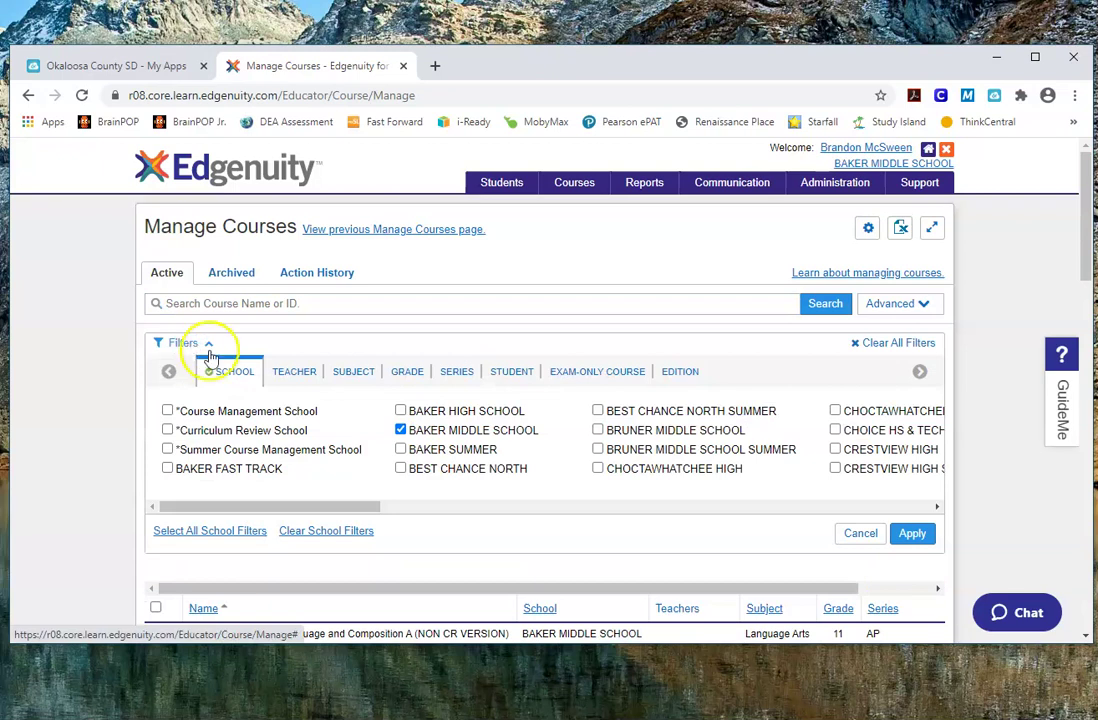
pyautogui.click(345, 373)
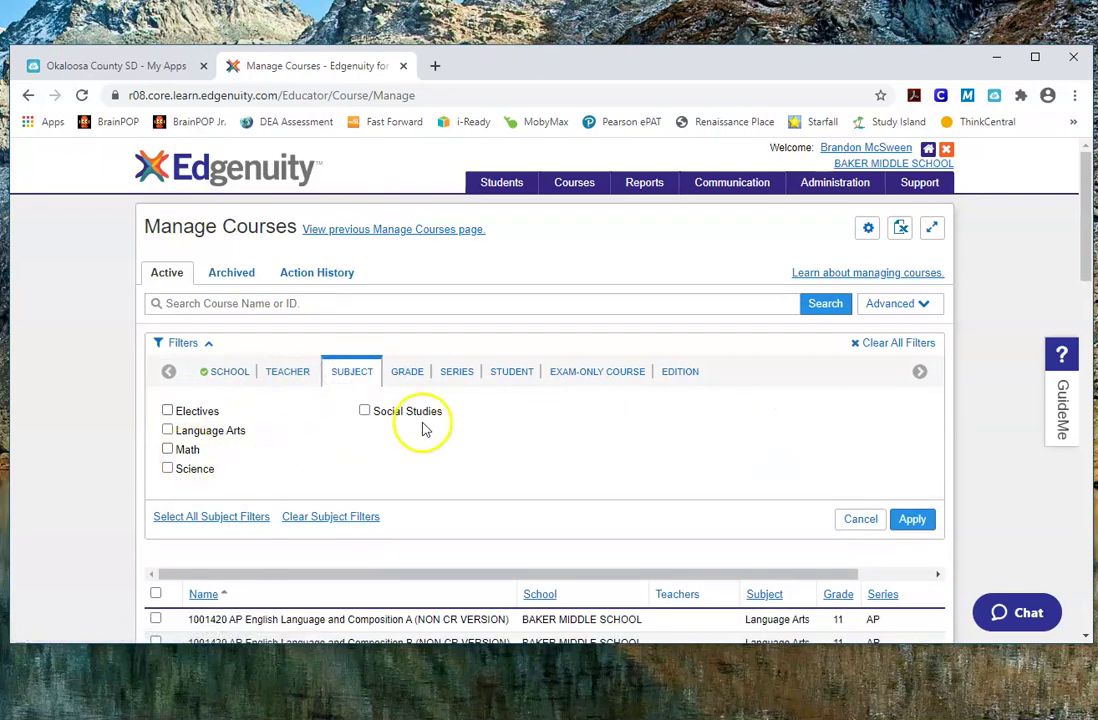
pyautogui.click(365, 411)
pyautogui.click(420, 373)
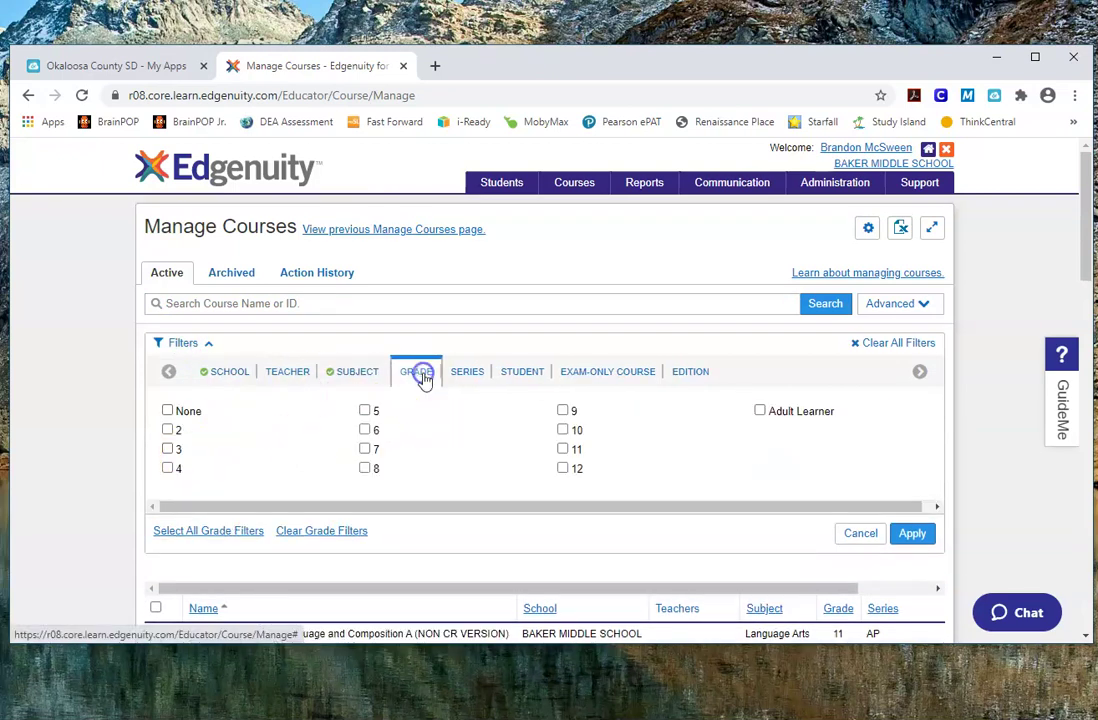
pyautogui.click(365, 449)
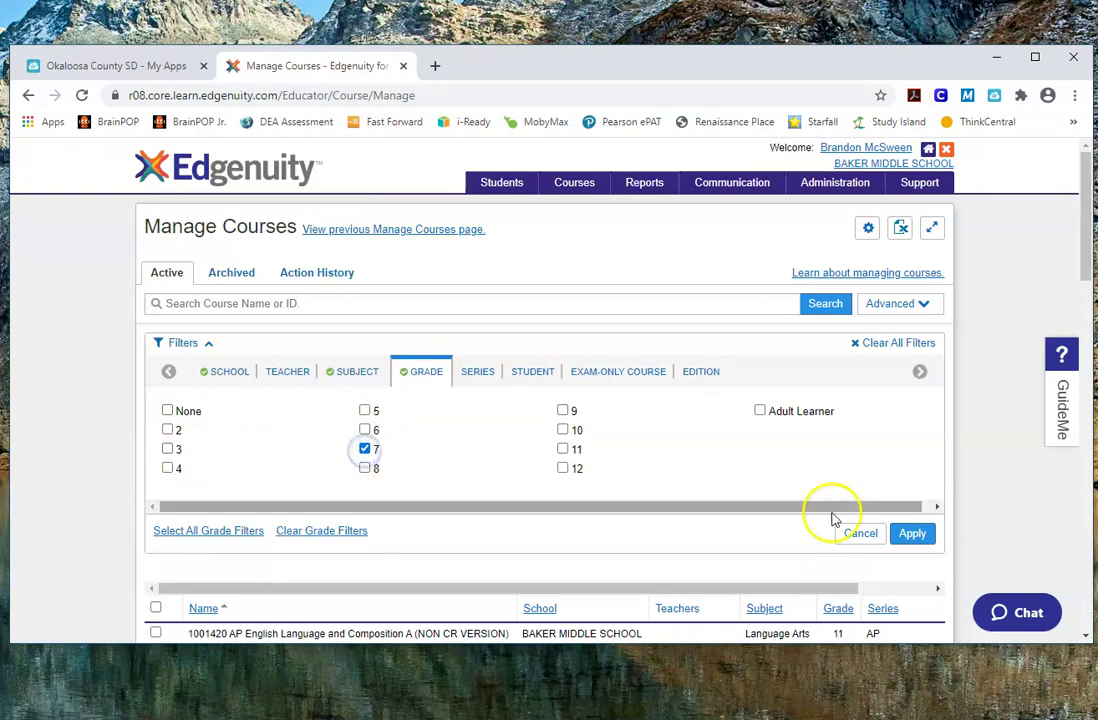
pyautogui.click(910, 533)
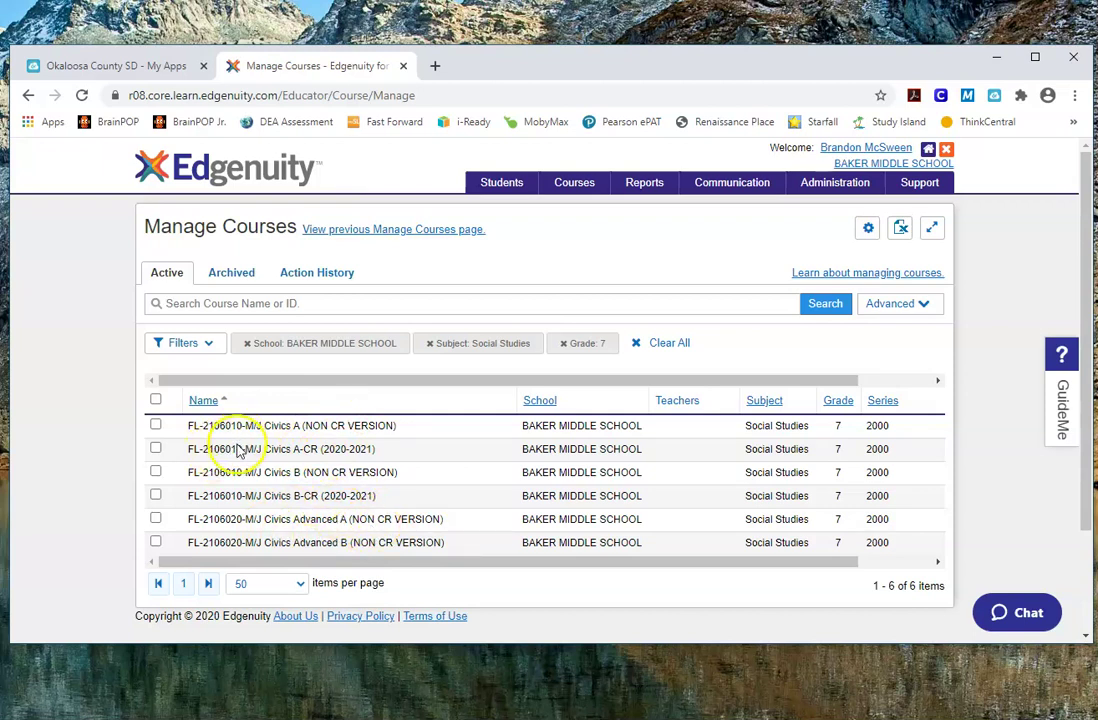
# Step: Open the course structure of FL-2106010-M/J Civics A (NON CR VERSION) and review its units and lessons
pyautogui.click(155, 427)
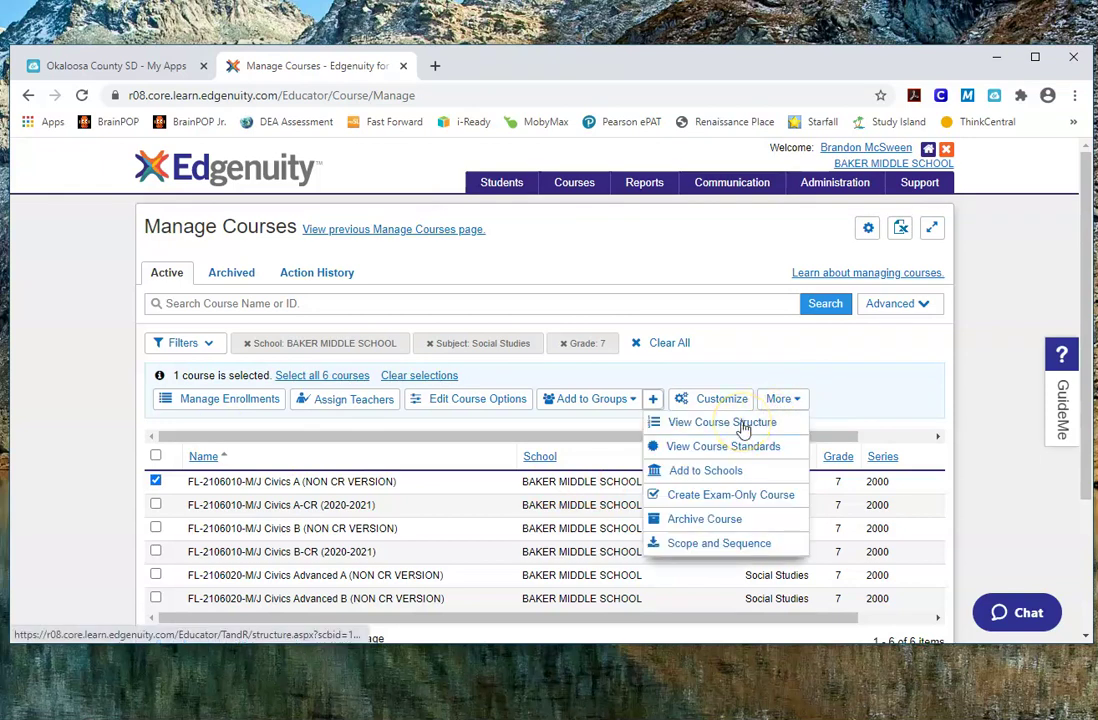
pyautogui.click(743, 428)
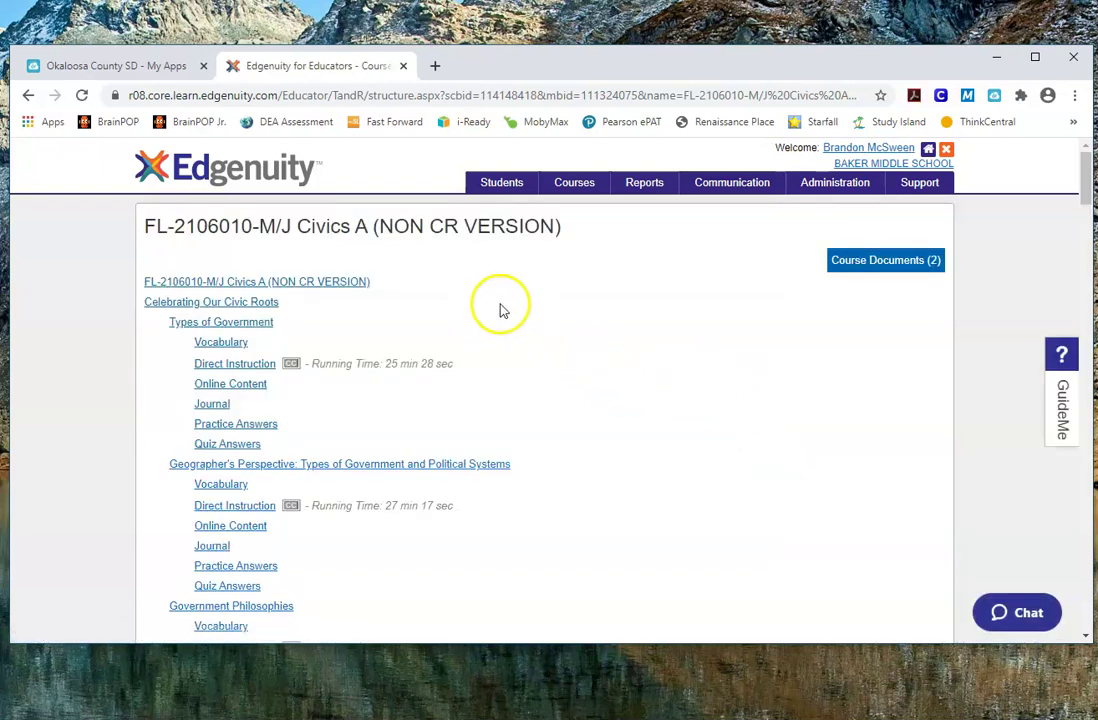
pyautogui.scroll(-3, 498, 360)
pyautogui.scroll(-7, 505, 378)
pyautogui.scroll(-6, 505, 378)
pyautogui.scroll(5, 505, 380)
pyautogui.scroll(12, 505, 380)
pyautogui.click(480, 397)
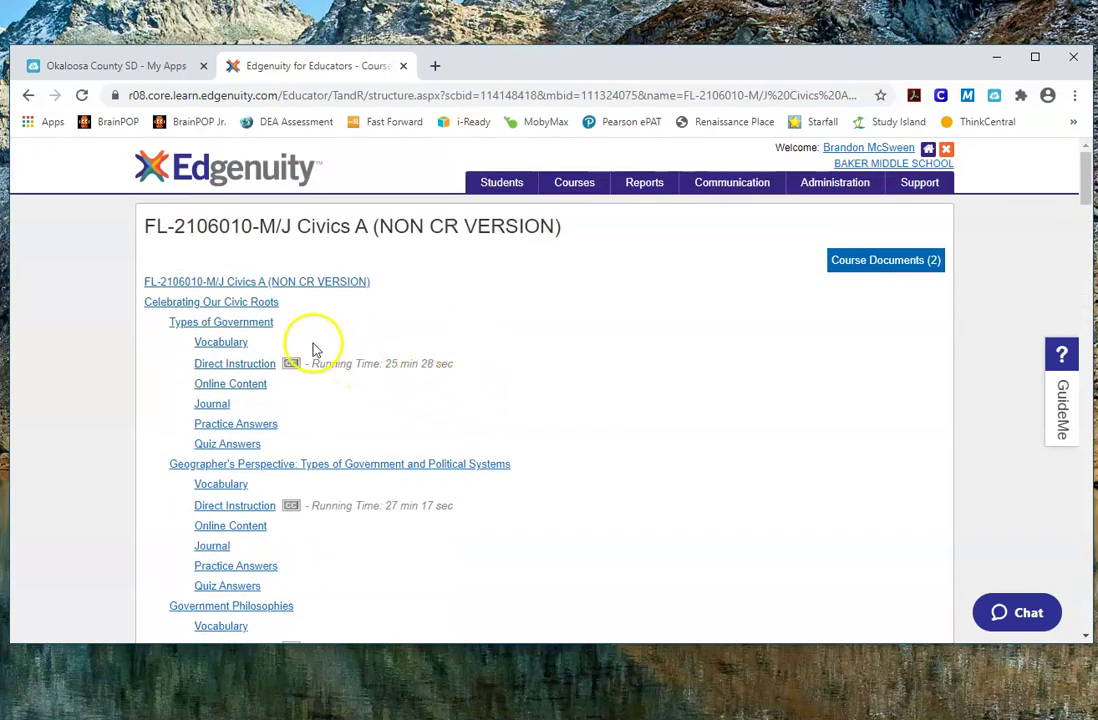
# Step: View the lesson information for Types of Government, then close its window
pyautogui.click(209, 328)
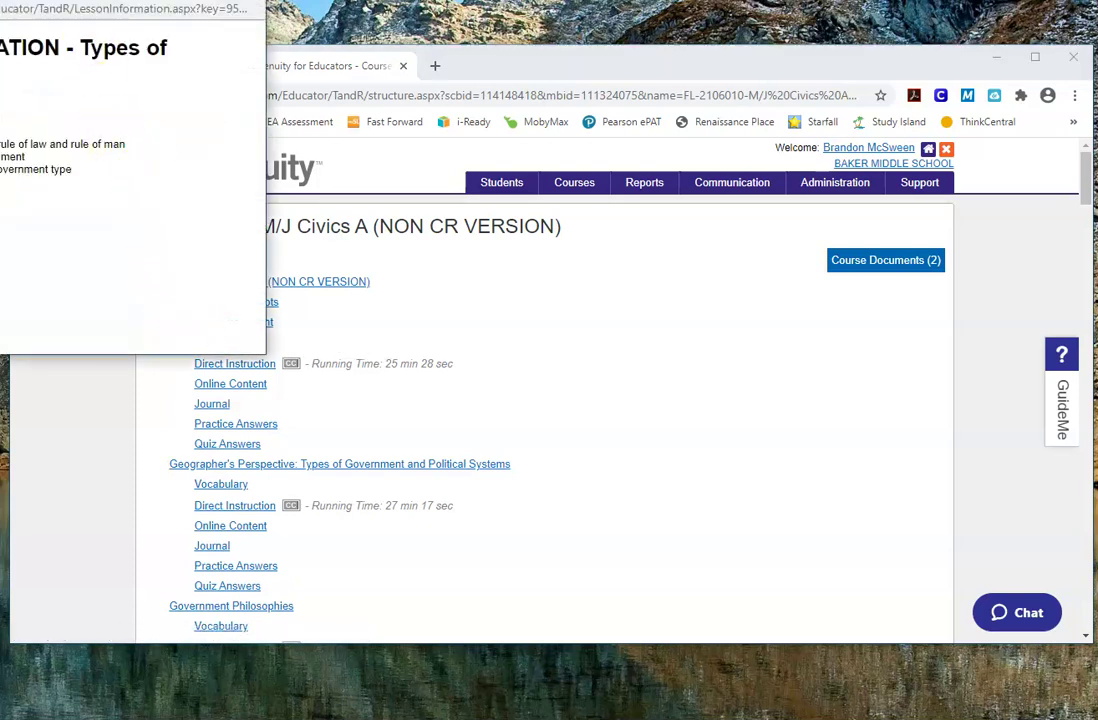
pyautogui.moveTo(80, 0); pyautogui.dragTo(470, 118)
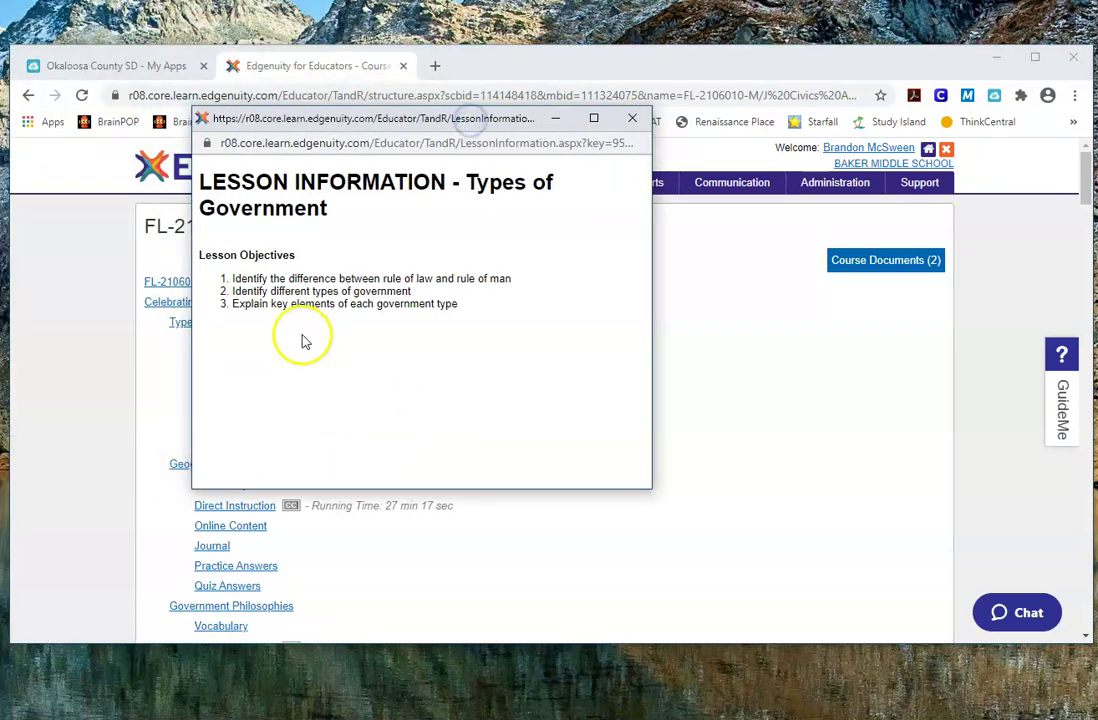
pyautogui.click(632, 118)
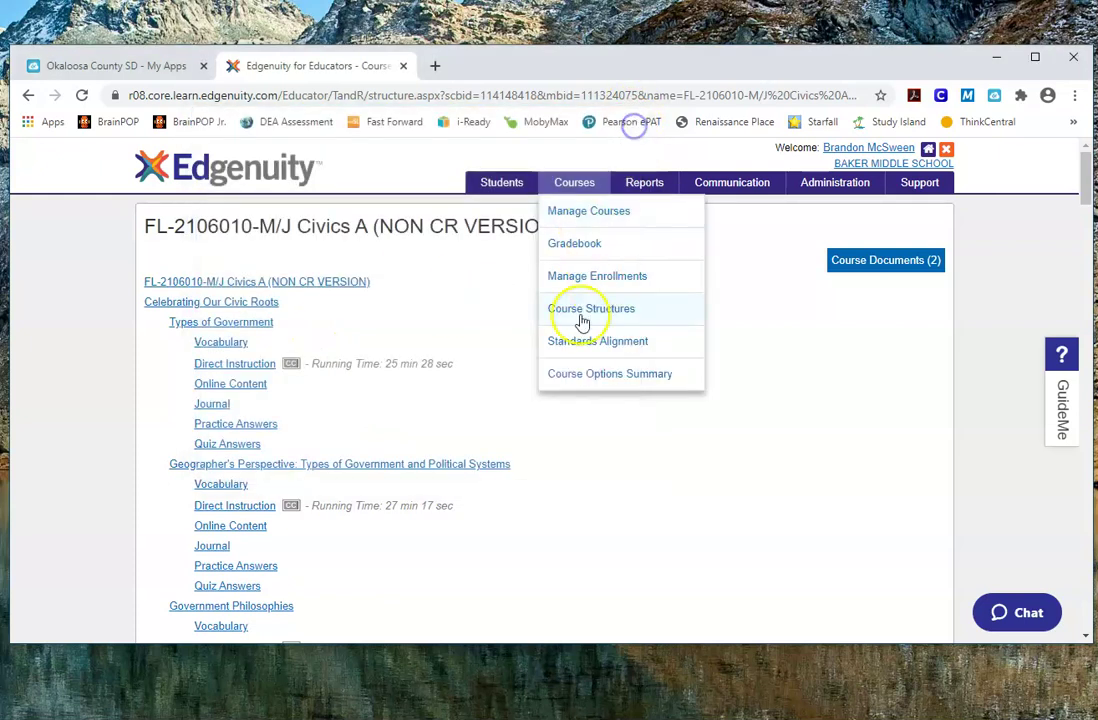
# Step: Preview the Vocabulary activity of the Types of Government lesson, reviewing its words and definitions, then close it
pyautogui.click(236, 345)
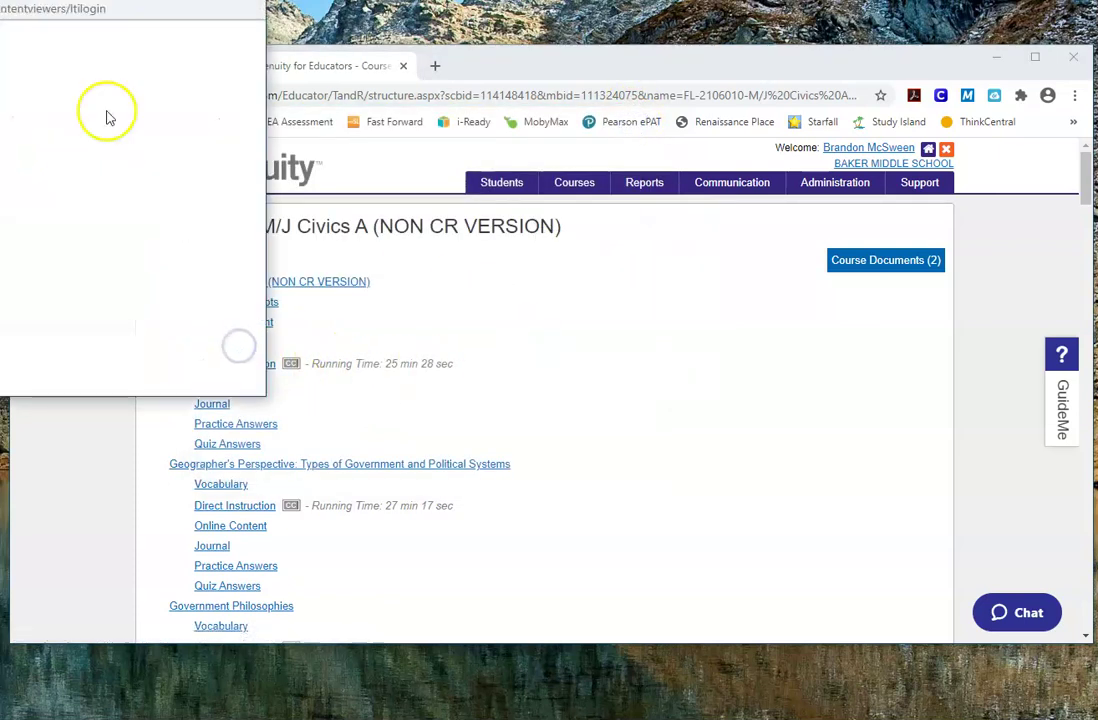
pyautogui.moveTo(200, 15); pyautogui.dragTo(470, 137)
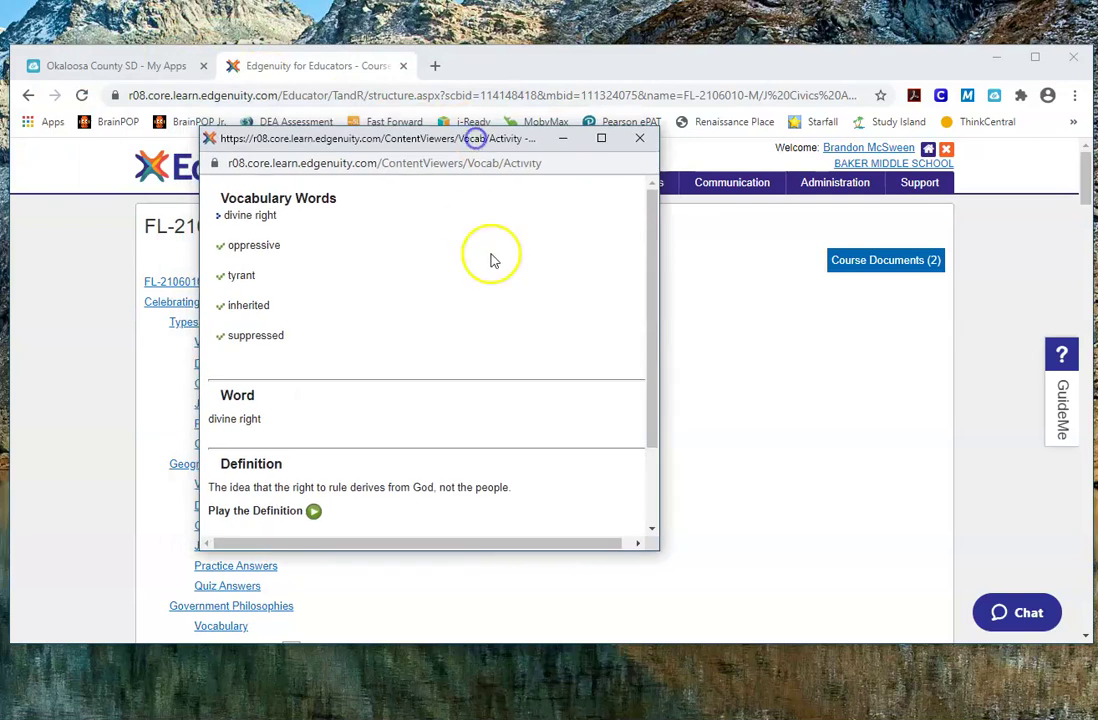
pyautogui.scroll(-3, 491, 292)
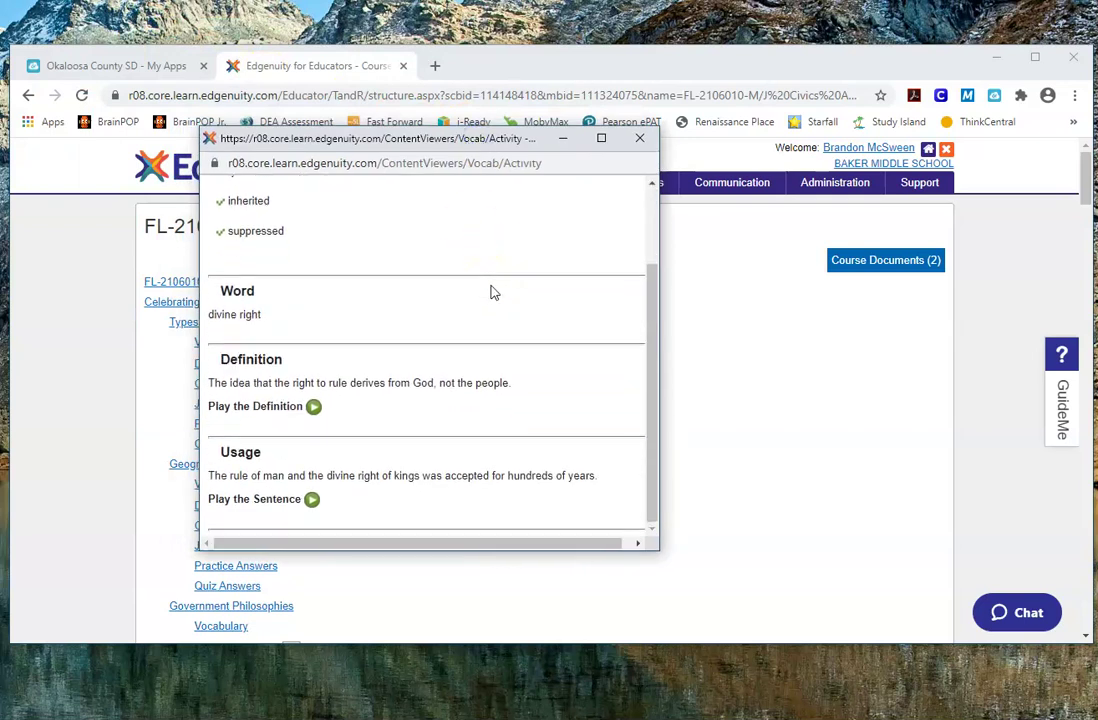
pyautogui.scroll(3, 491, 292)
pyautogui.click(640, 138)
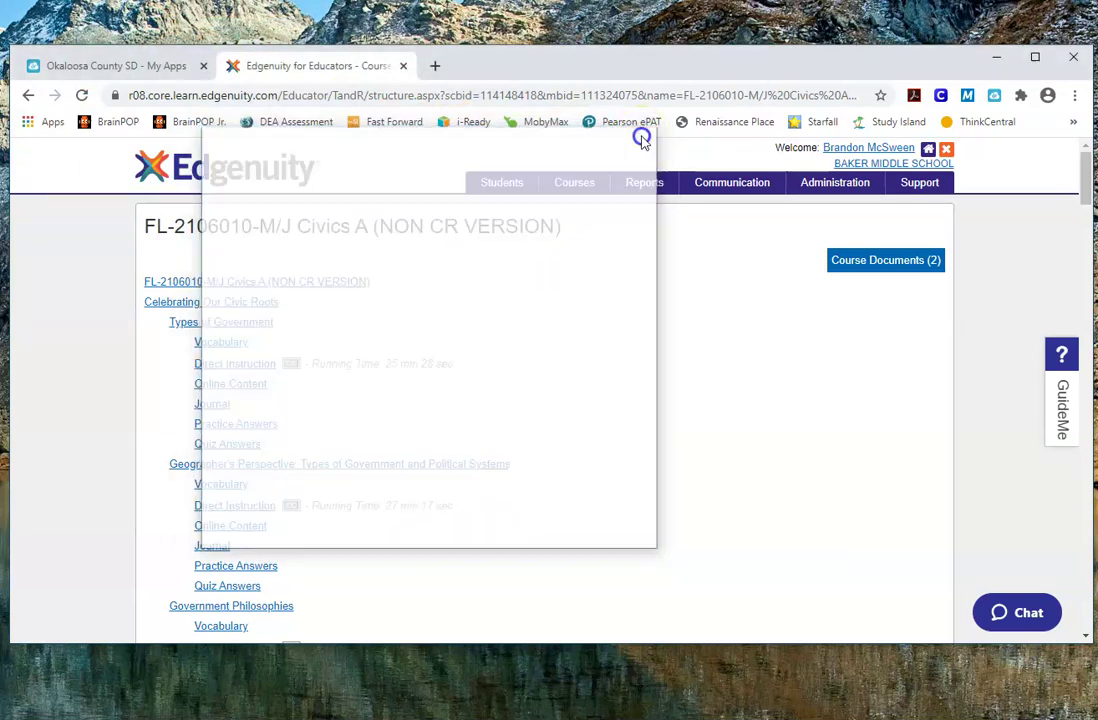
# Step: Preview the Direct Instruction video of the Types of Government lesson, then close the preview window
pyautogui.moveTo(644, 182)
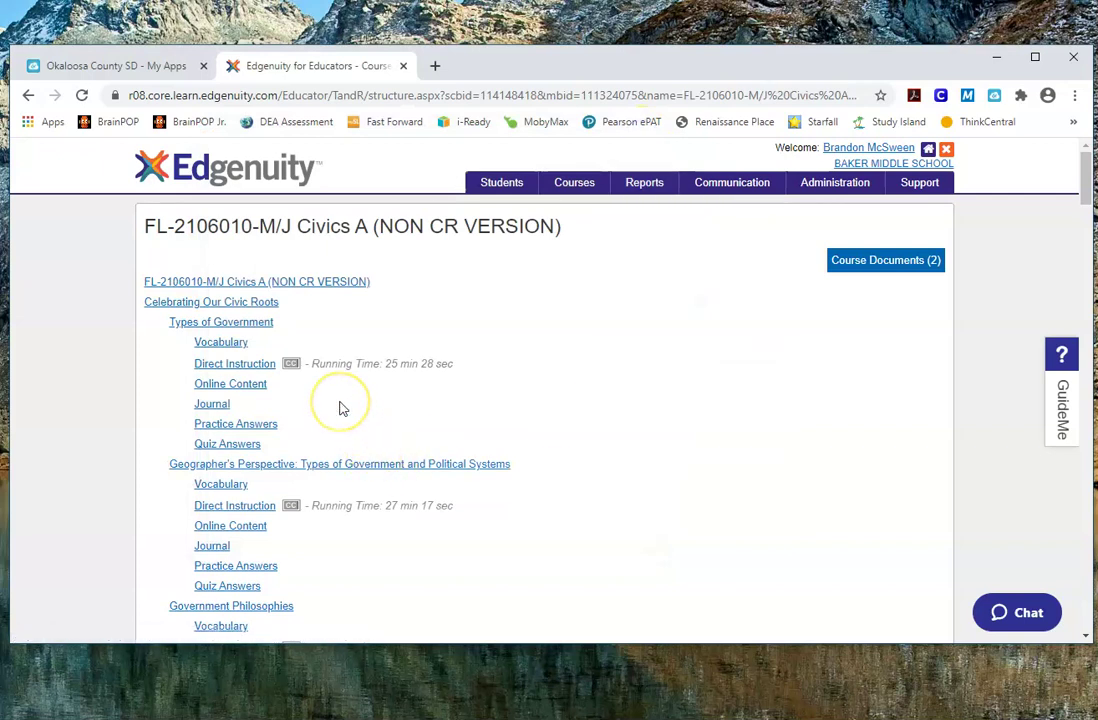
pyautogui.click(303, 408)
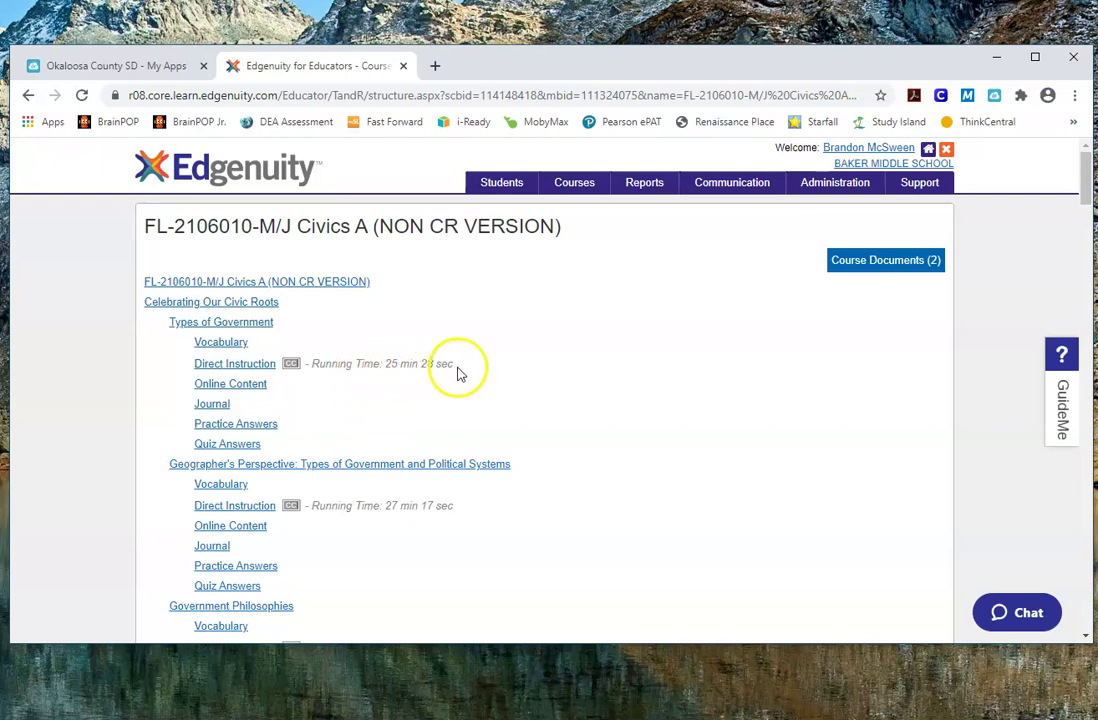
pyautogui.click(228, 365)
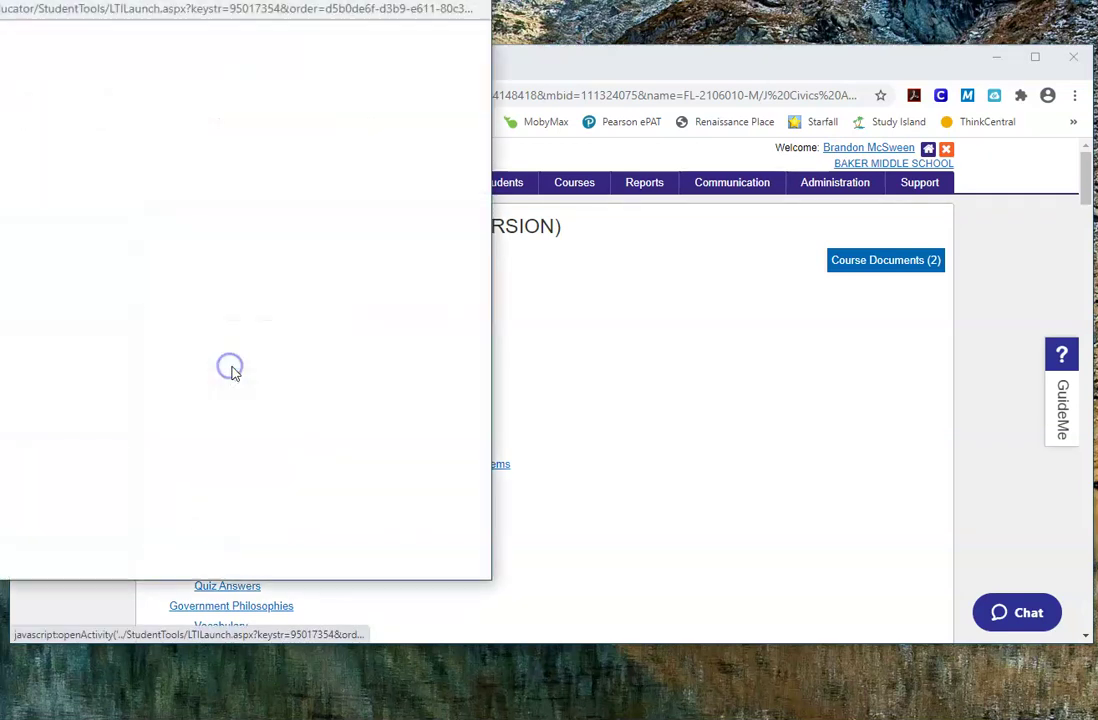
pyautogui.moveTo(186, 16); pyautogui.dragTo(571, 93)
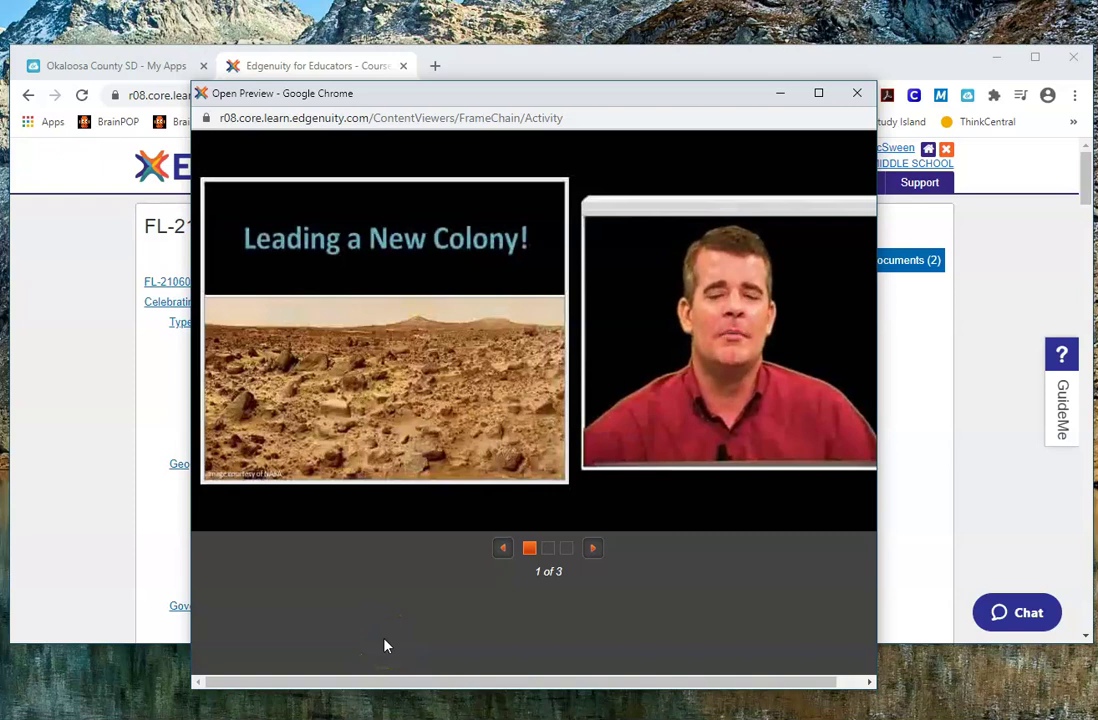
pyautogui.click(285, 592)
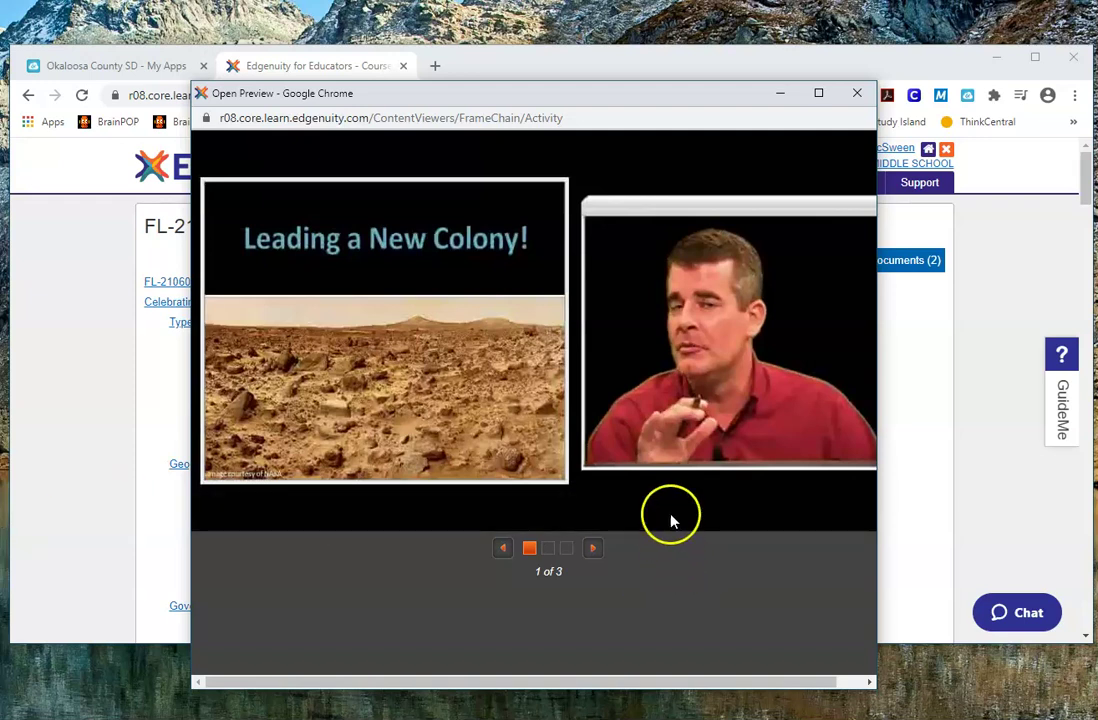
pyautogui.click(857, 96)
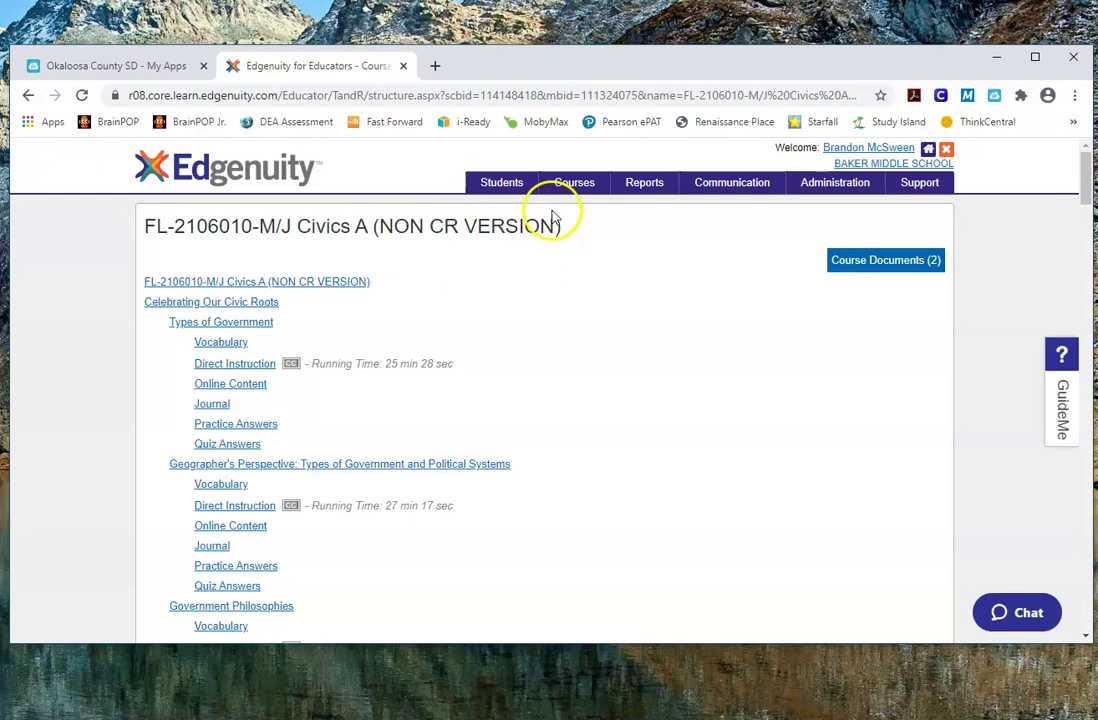
# Step: Add a new user group in Manage User Groups, named with the teacher's surname followed by "2nd Period Civics"
pyautogui.moveTo(511, 190)
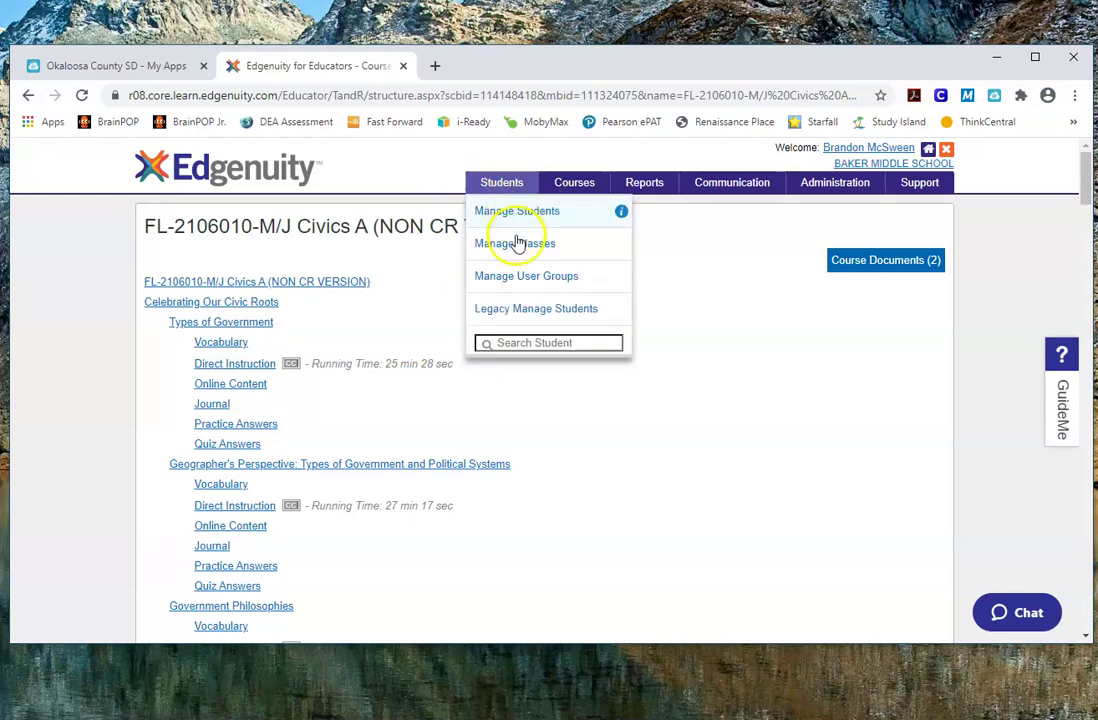
pyautogui.click(511, 289)
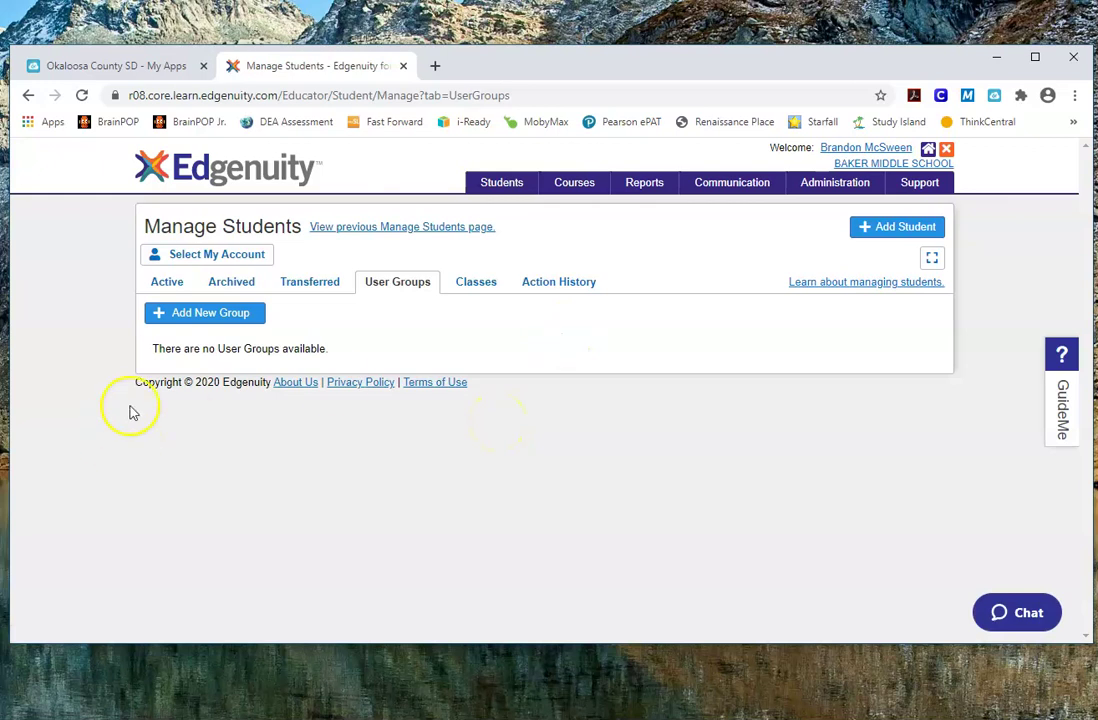
pyautogui.click(205, 319)
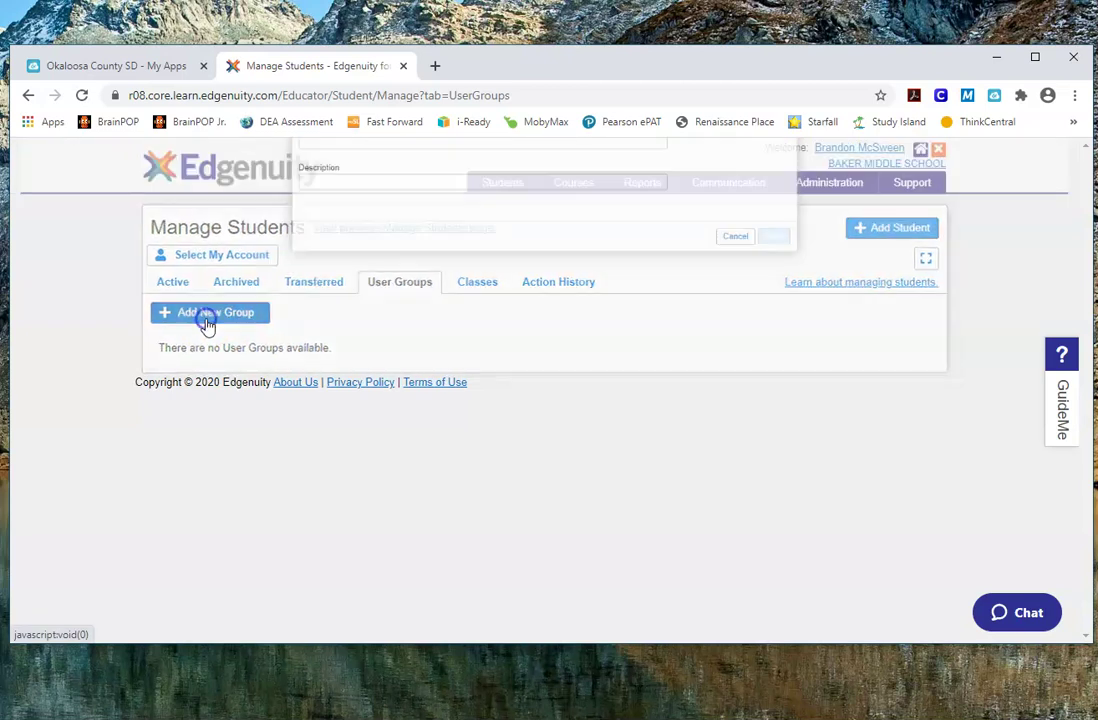
pyautogui.click(258, 245)
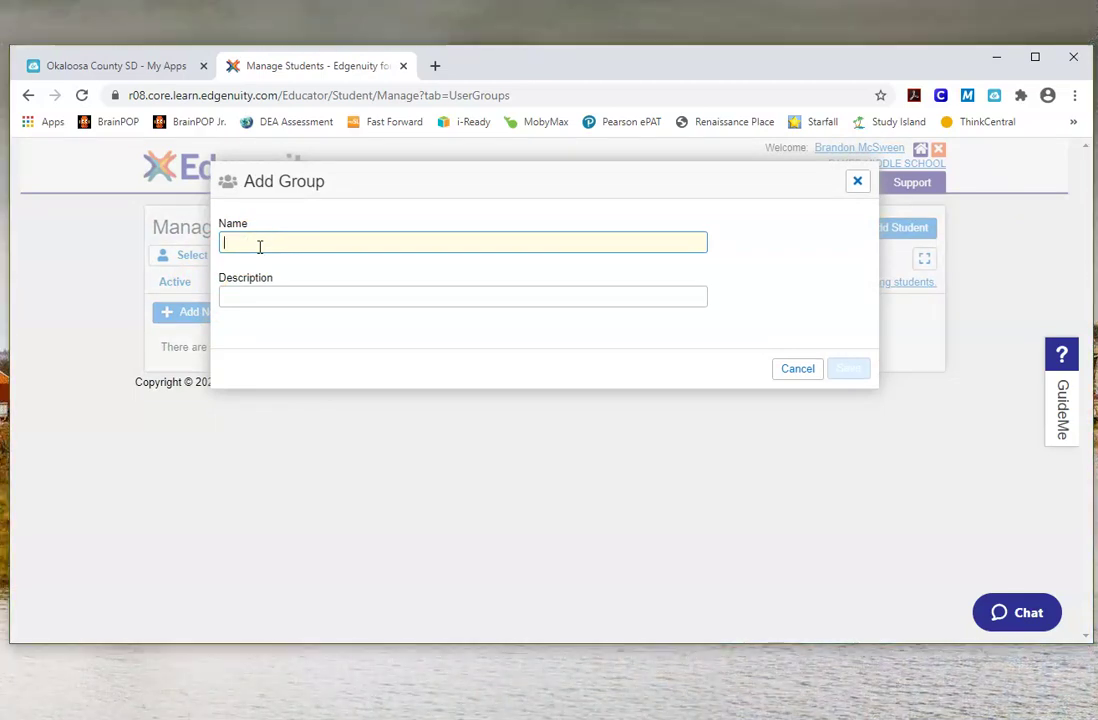
pyautogui.write("McSween's 2nd")
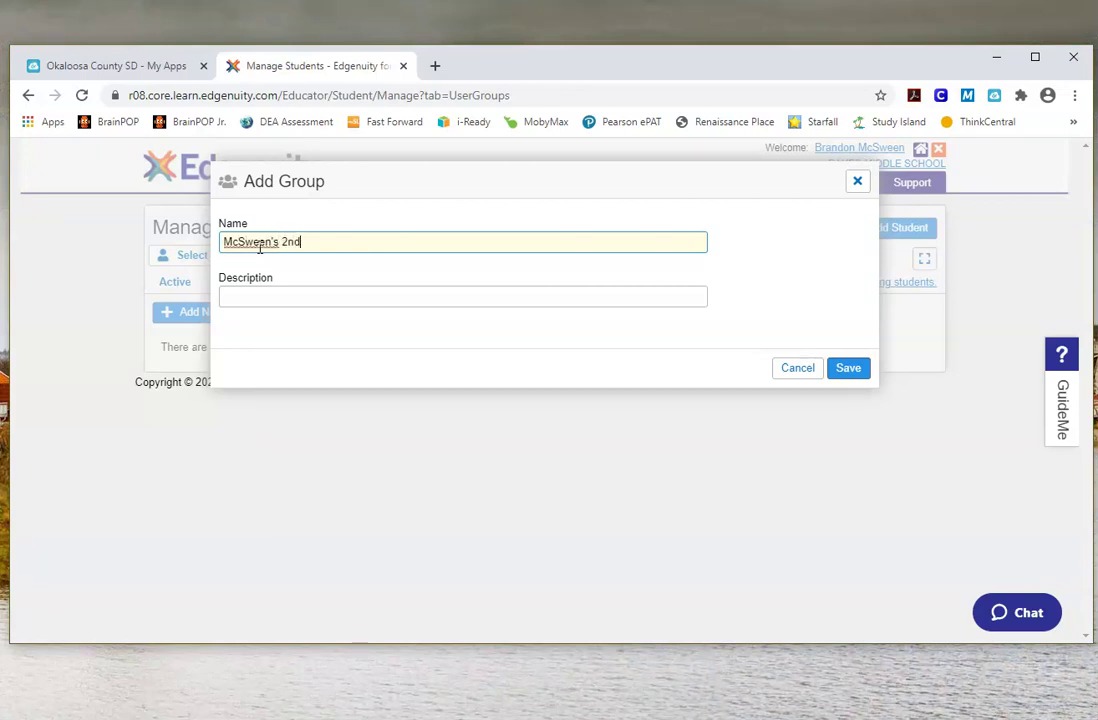
pyautogui.write(' Period Civics')
# Step: Give the new group the description "Brick and Mortar Civics" and save it
pyautogui.press('Tab')
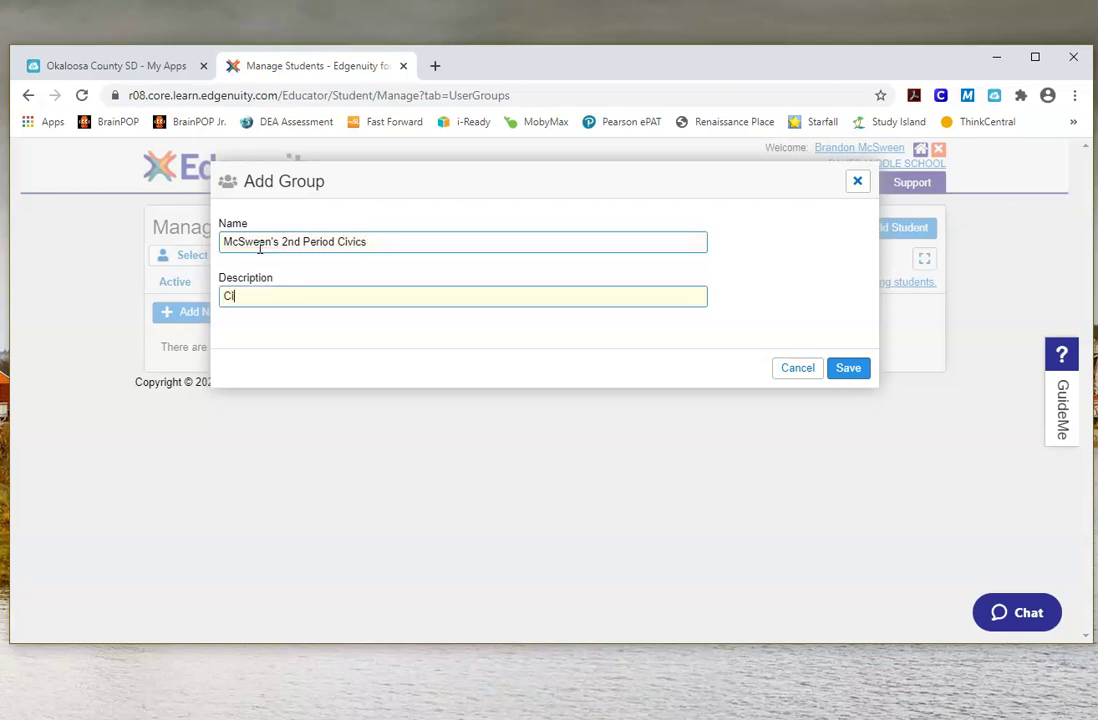
pyautogui.write('Brick and Mortar Civicws')
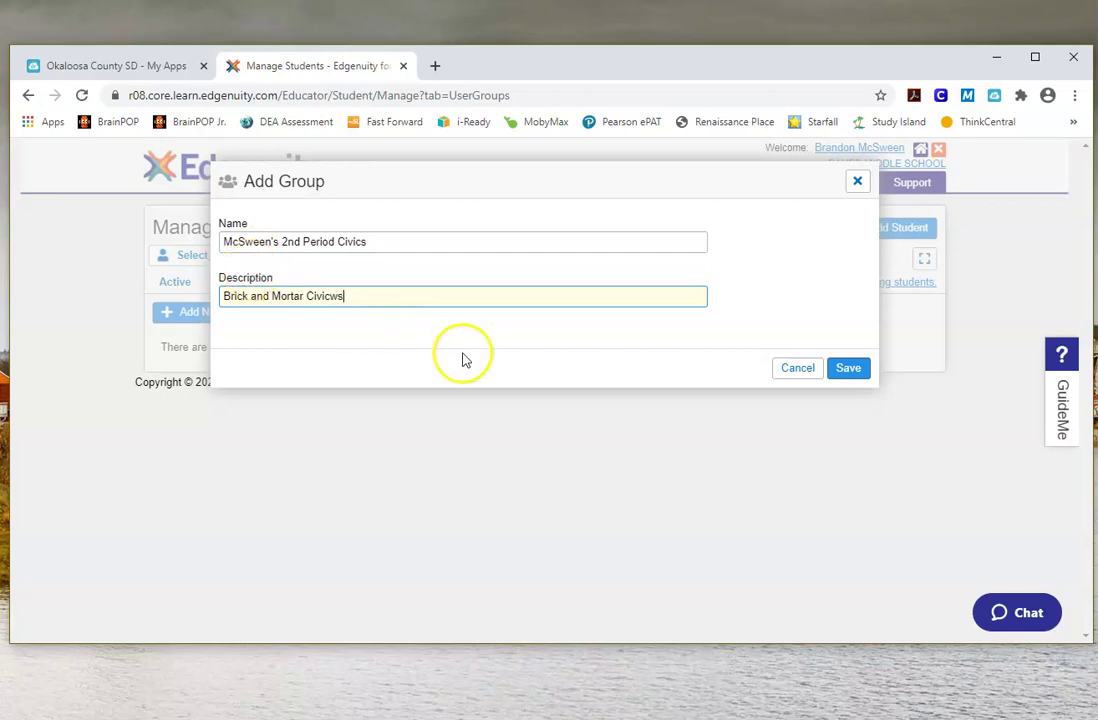
pyautogui.press('BackSpace')
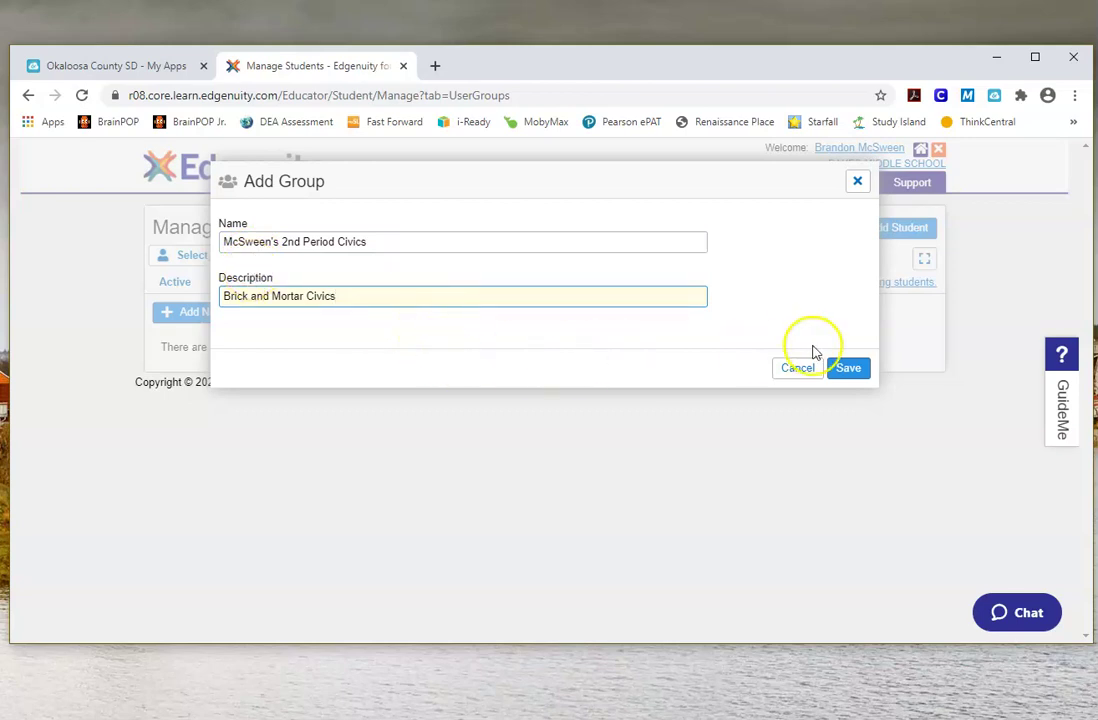
pyautogui.click(846, 368)
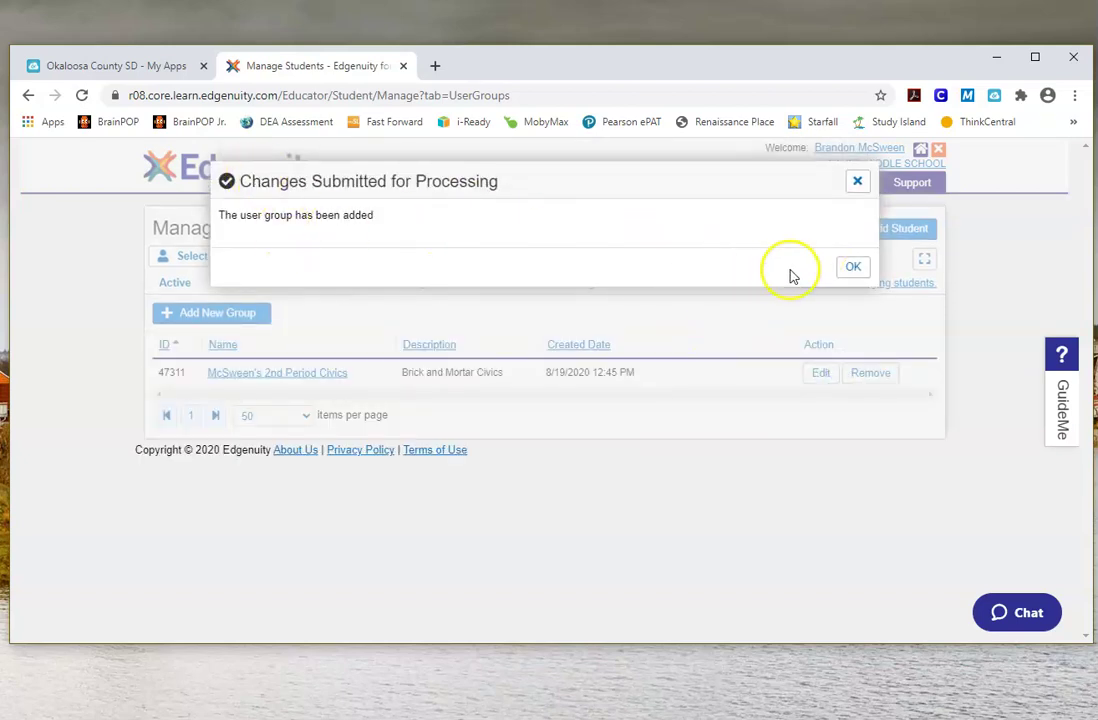
pyautogui.click(847, 272)
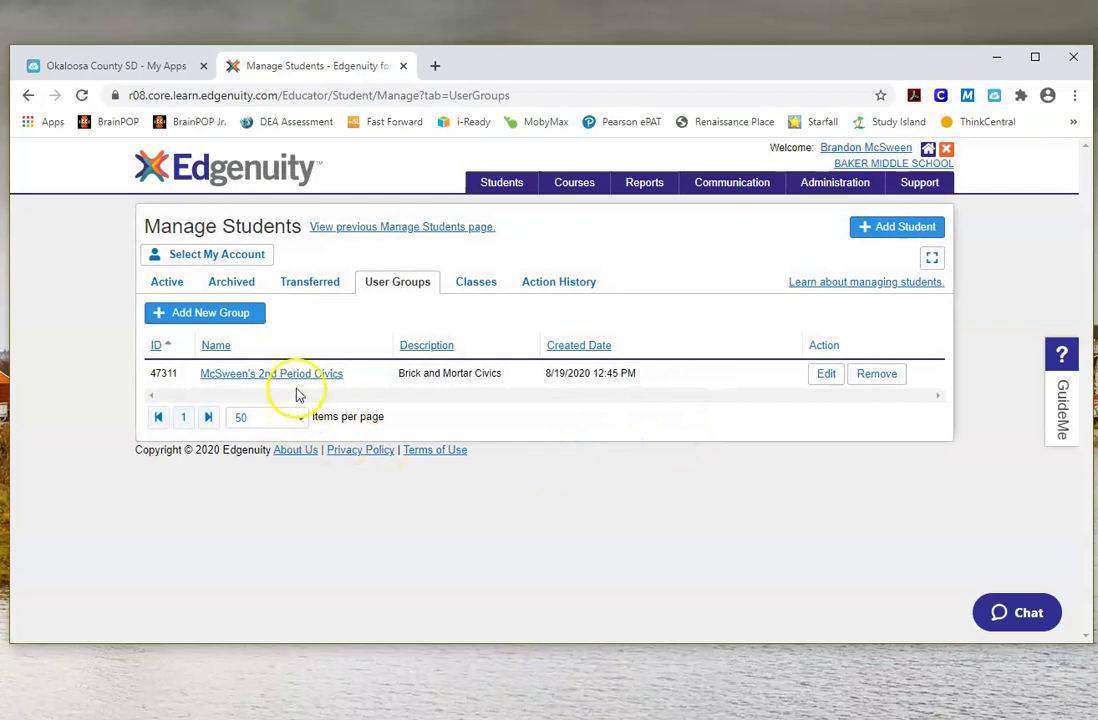
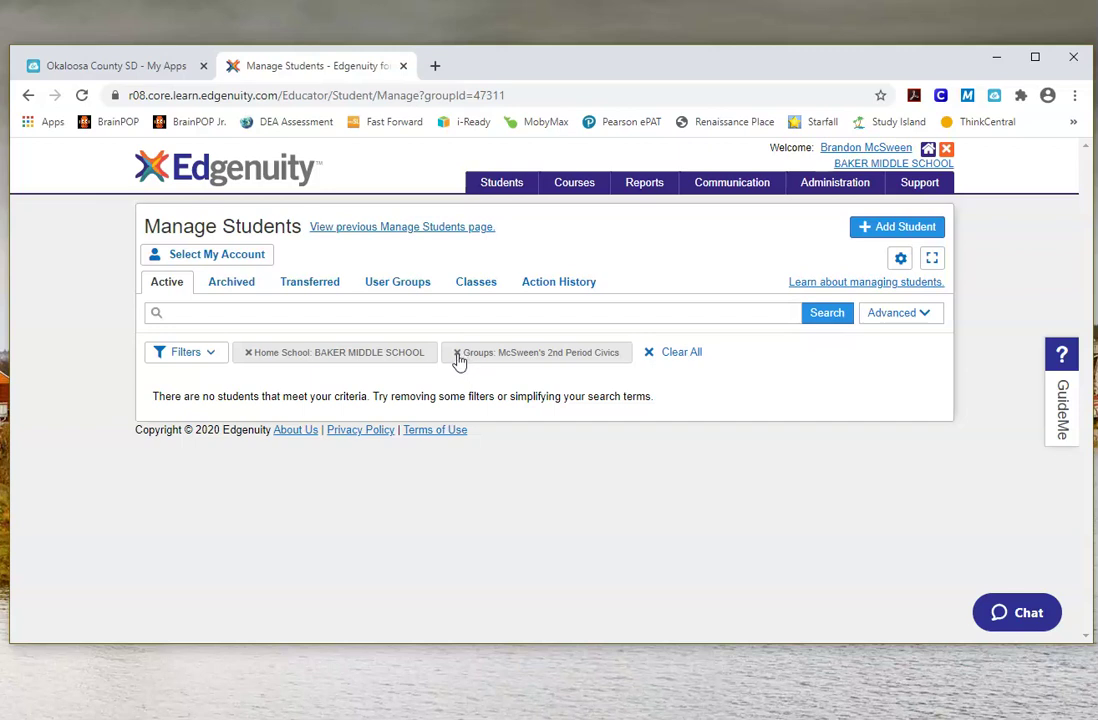
# Step: Remove the group filter from the active student list and search the school's students by one student's last name
pyautogui.click(457, 356)
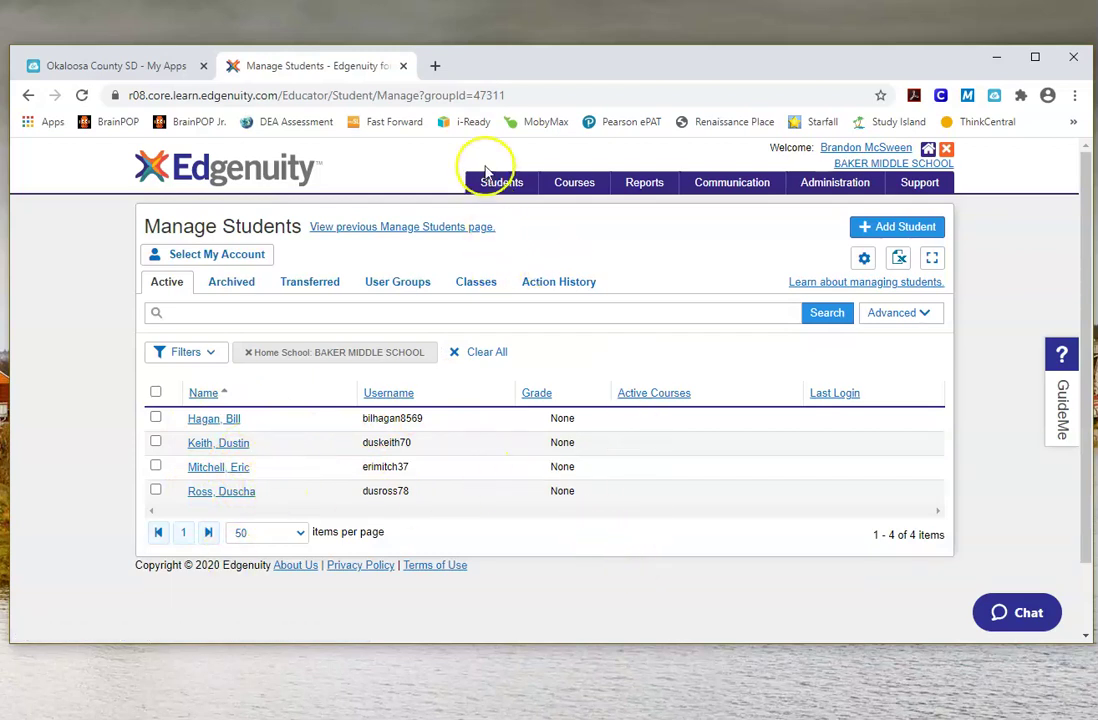
pyautogui.click(492, 212)
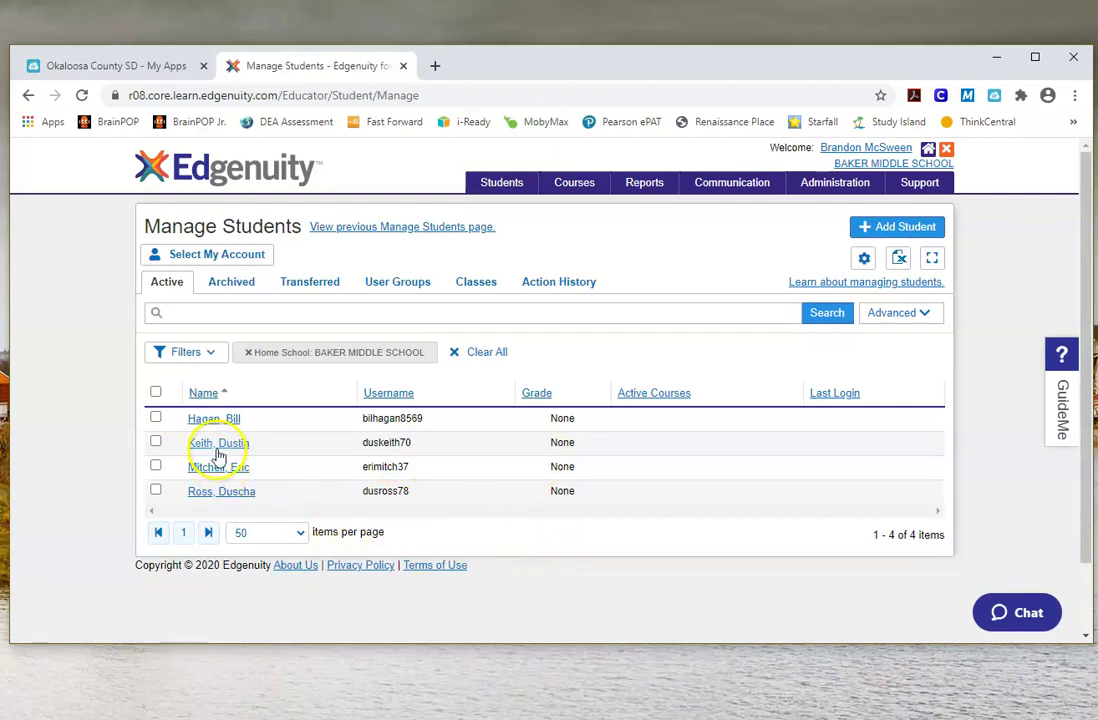
pyautogui.click(190, 320)
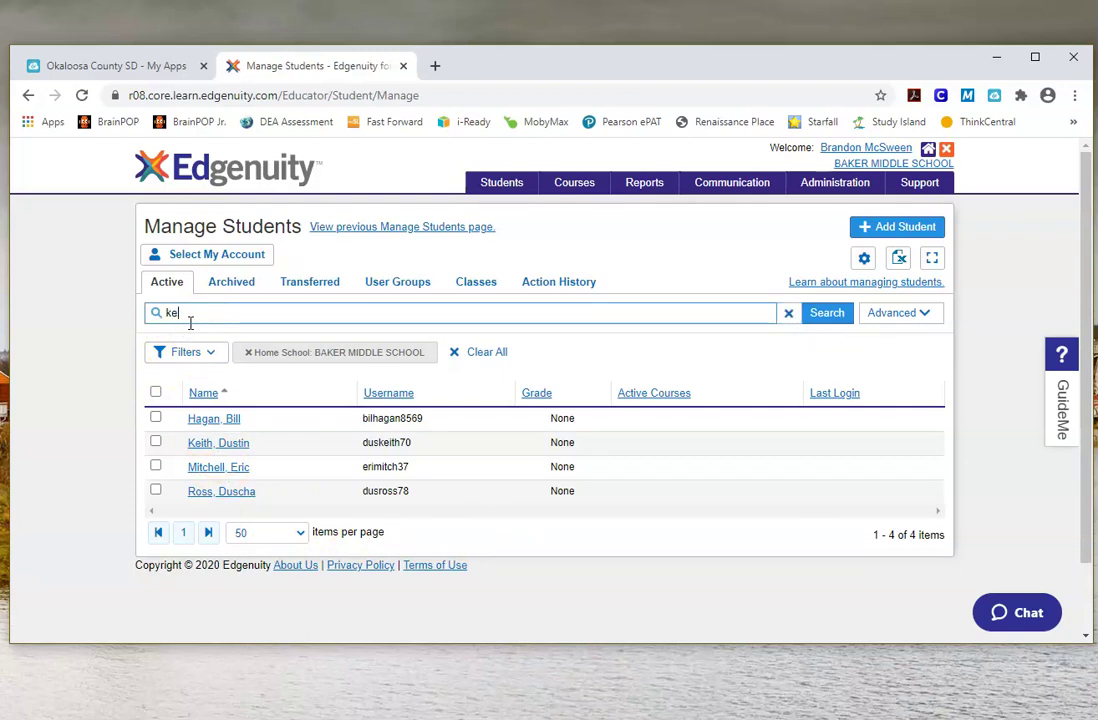
pyautogui.press('Return')
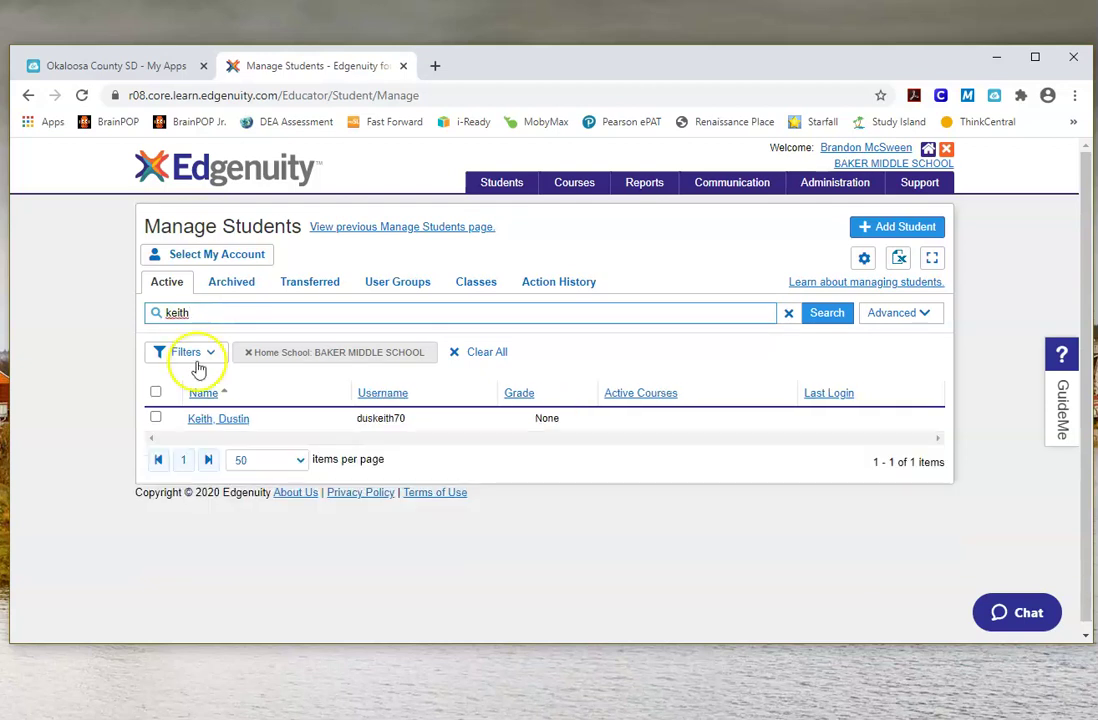
# Step: Add the student found by the search to the 2nd Period Civics group
pyautogui.click(155, 417)
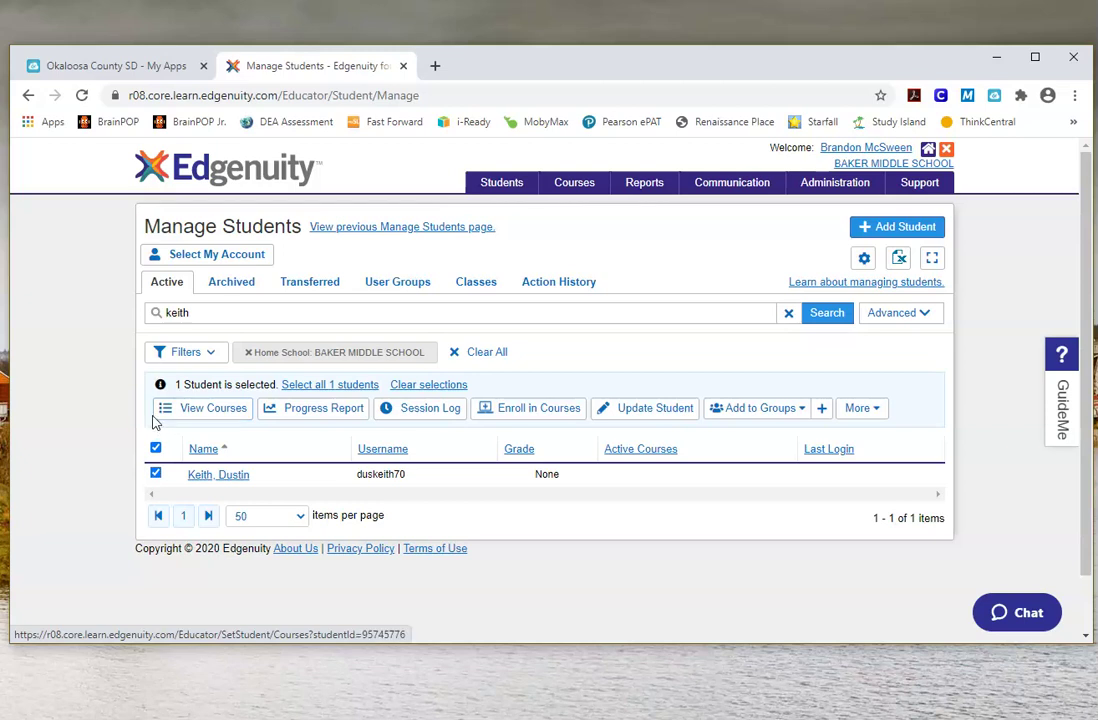
pyautogui.click(770, 420)
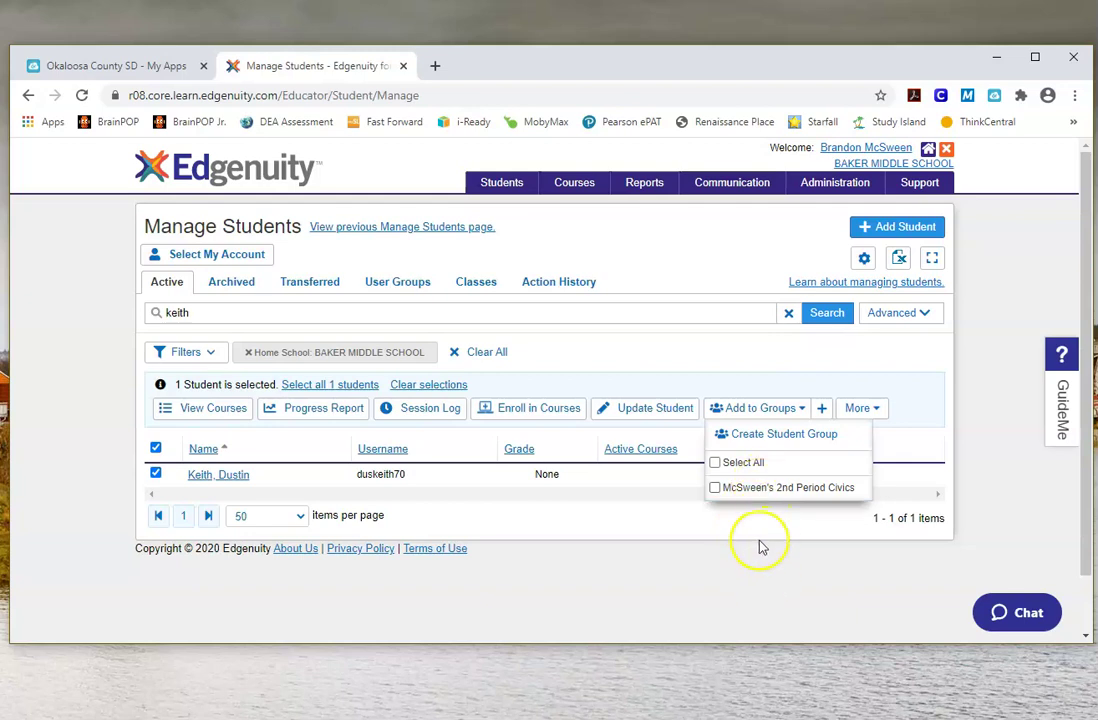
pyautogui.click(715, 490)
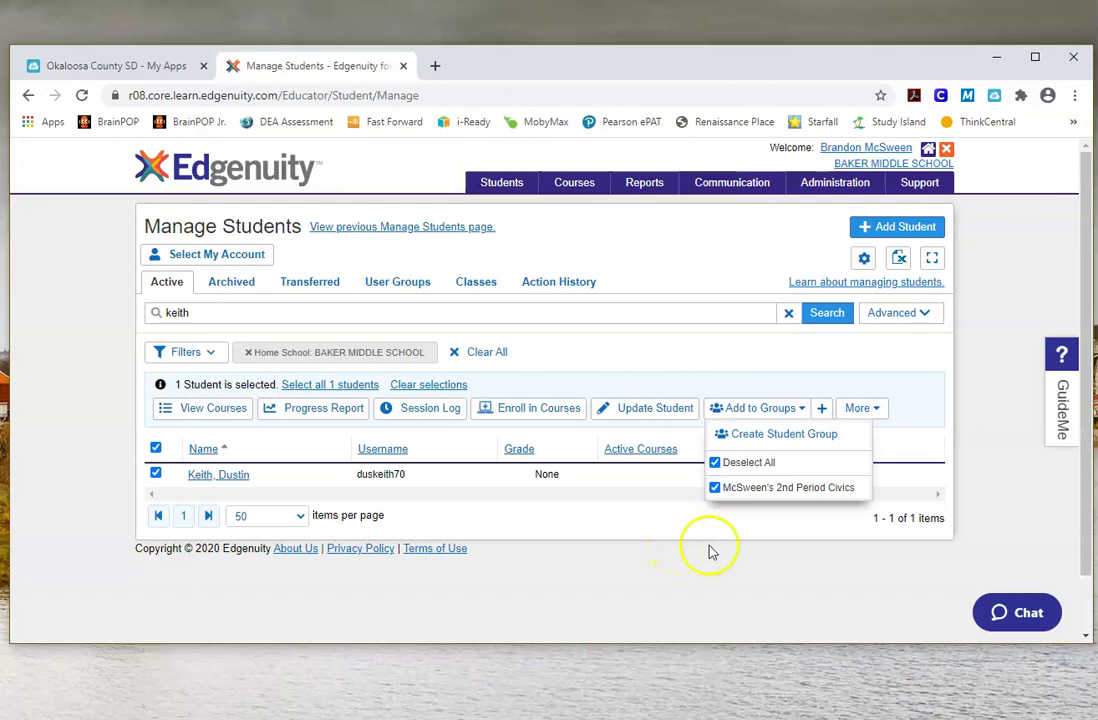
pyautogui.click(822, 410)
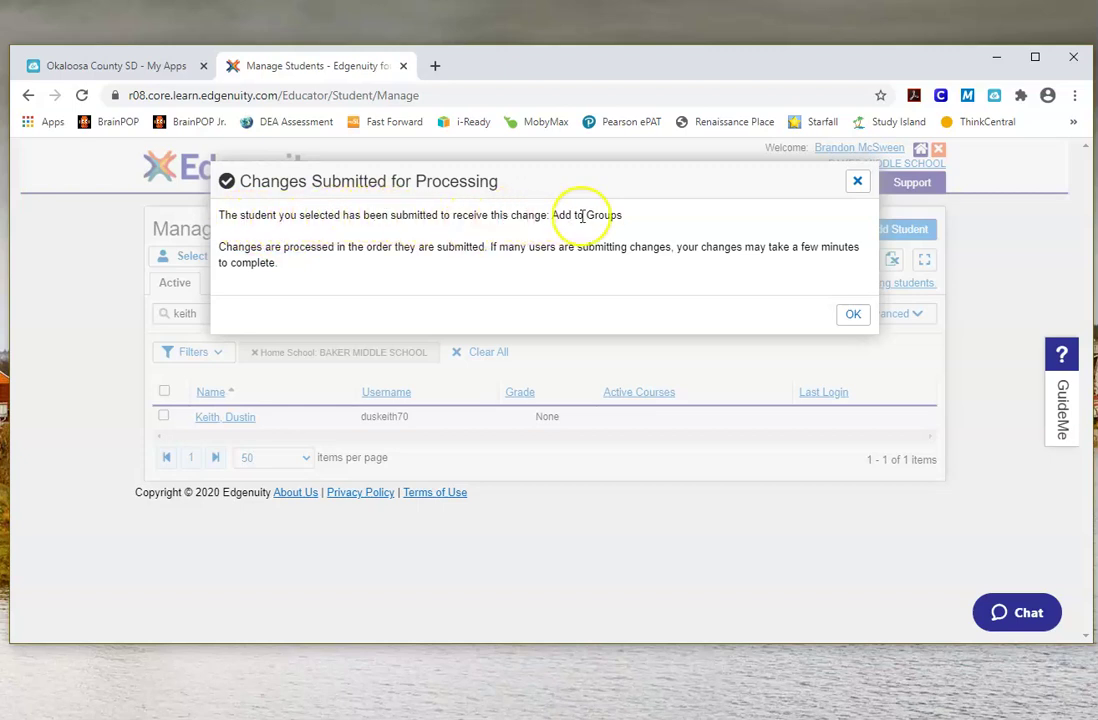
pyautogui.click(853, 316)
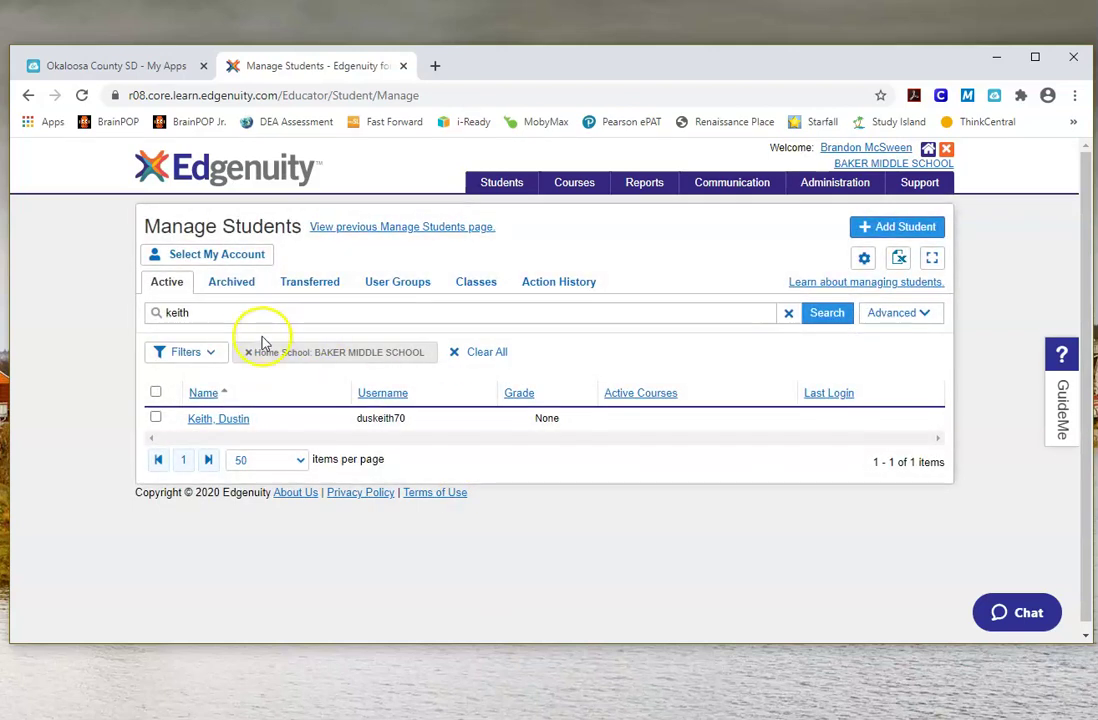
# Step: Clear the student search and add the three remaining students to the 2nd Period Civics group together
pyautogui.click(213, 318)
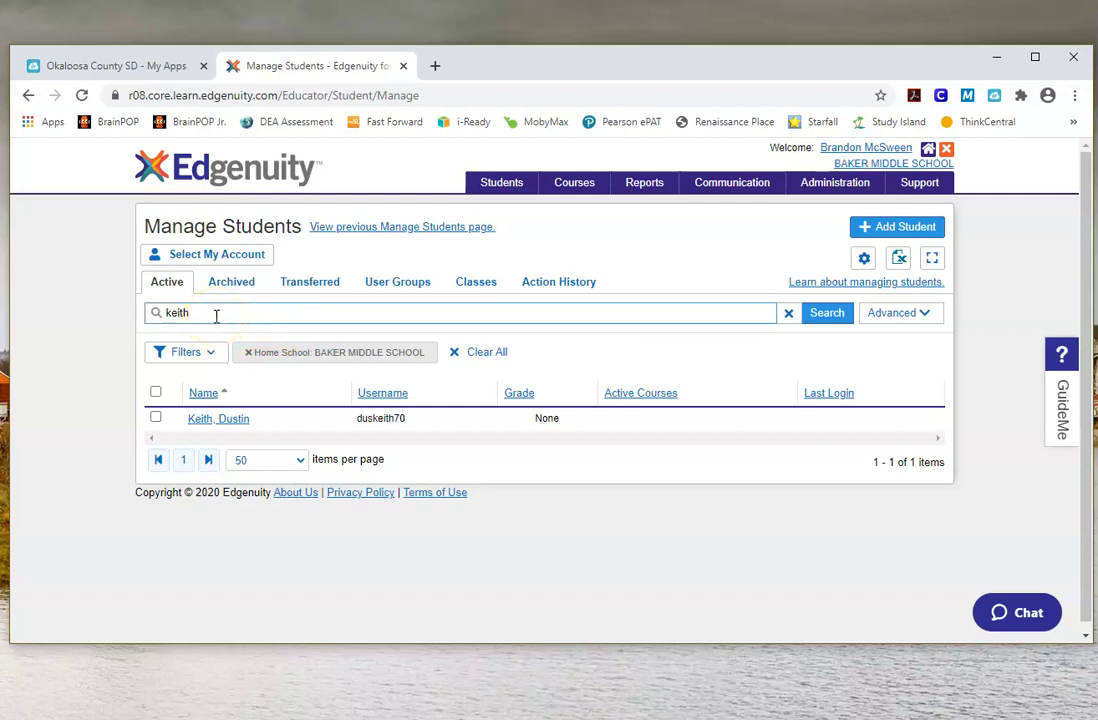
pyautogui.click(789, 313)
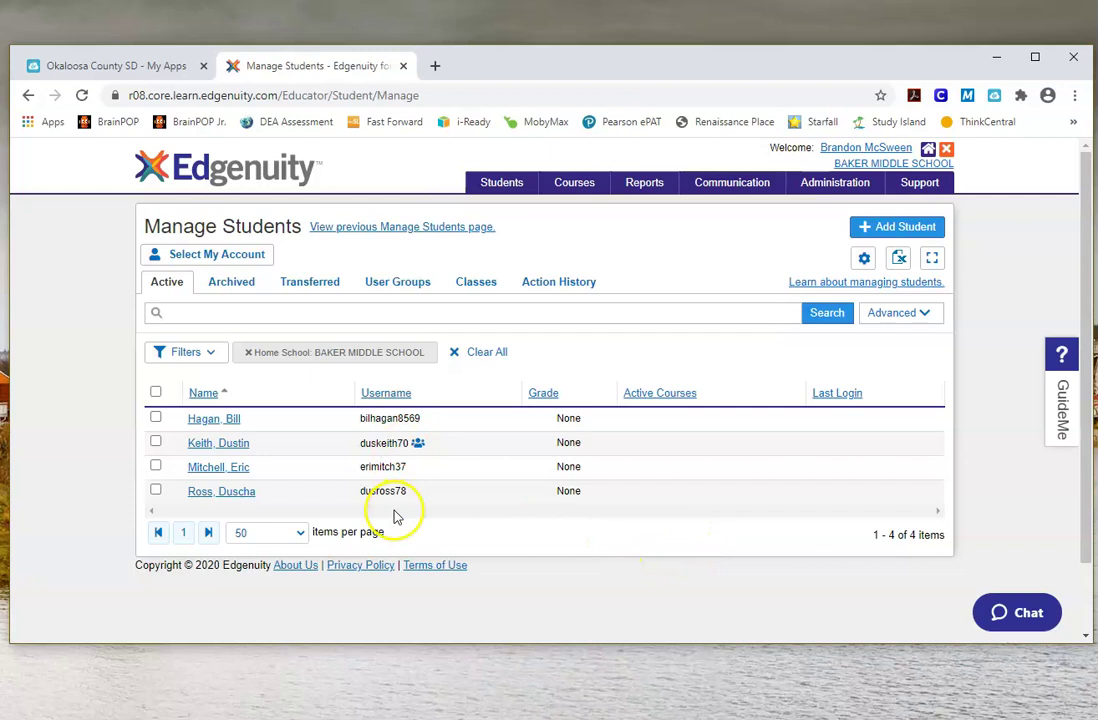
pyautogui.click(156, 419)
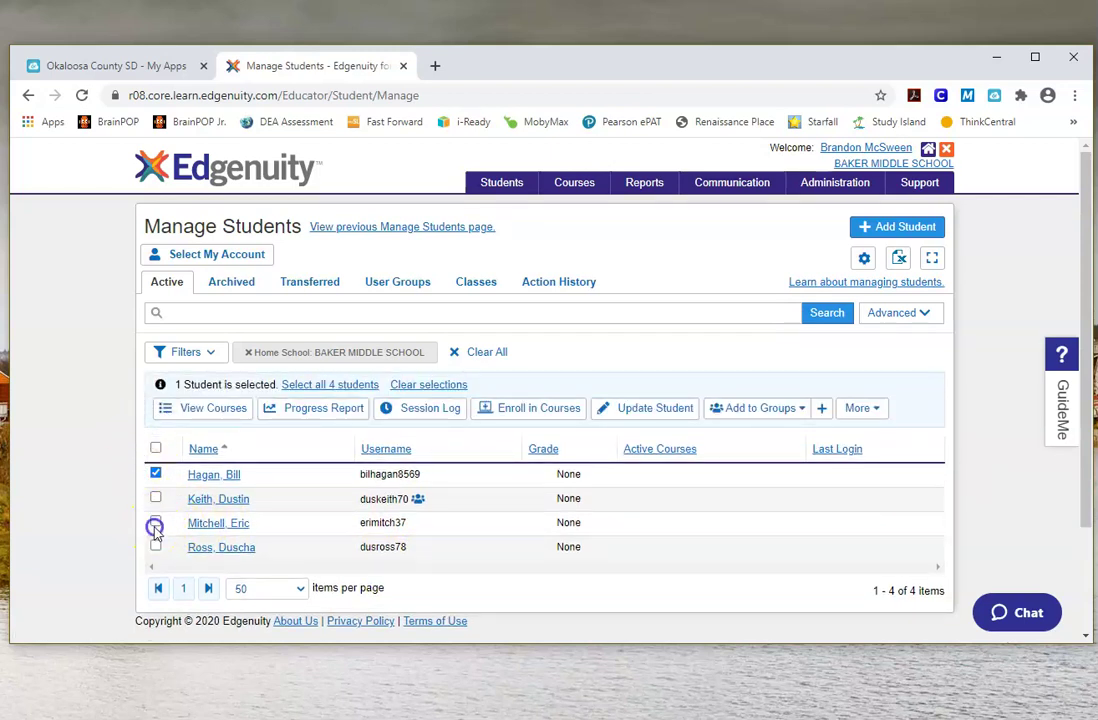
pyautogui.click(155, 522)
pyautogui.click(155, 547)
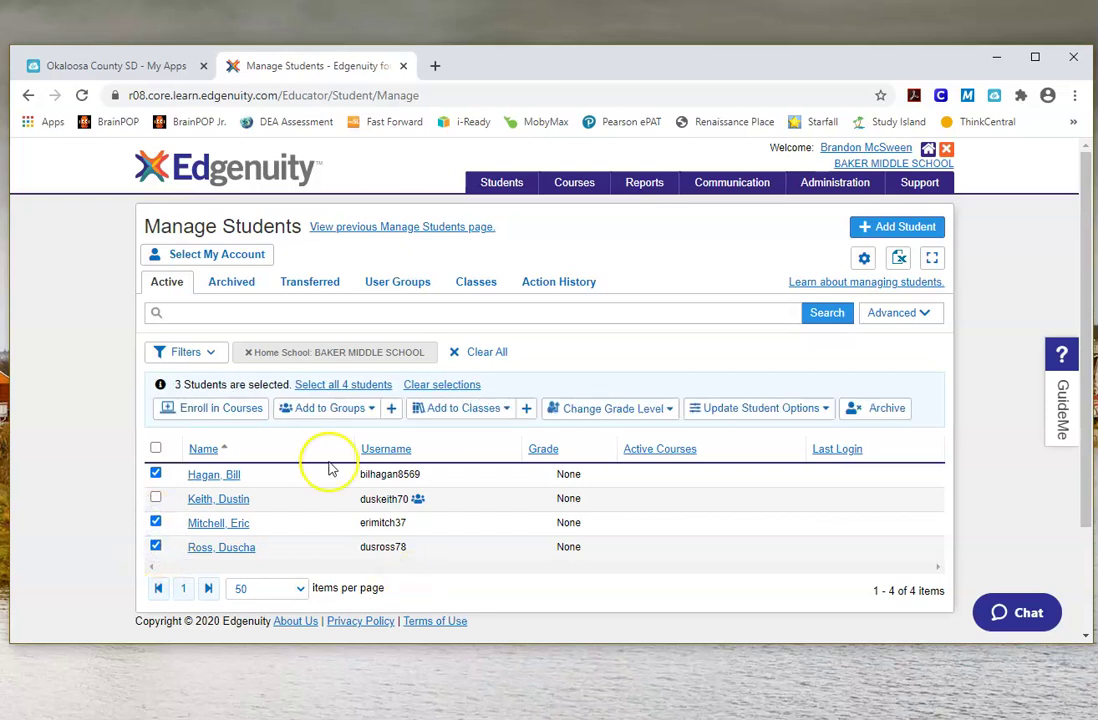
pyautogui.click(320, 418)
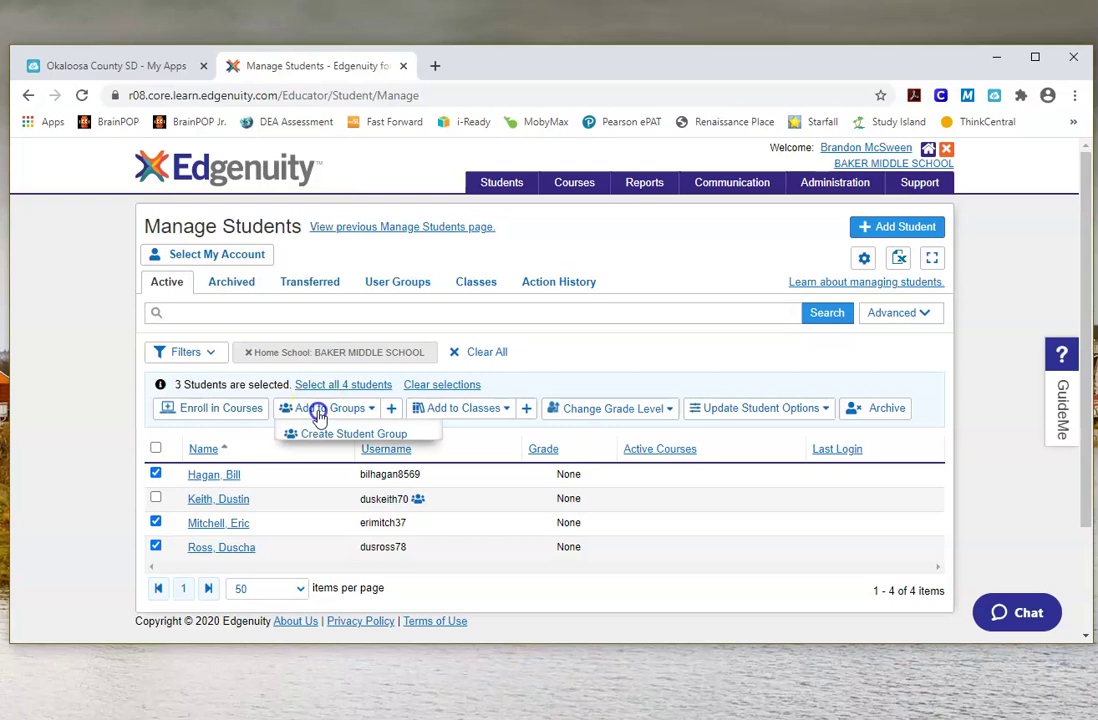
pyautogui.click(285, 490)
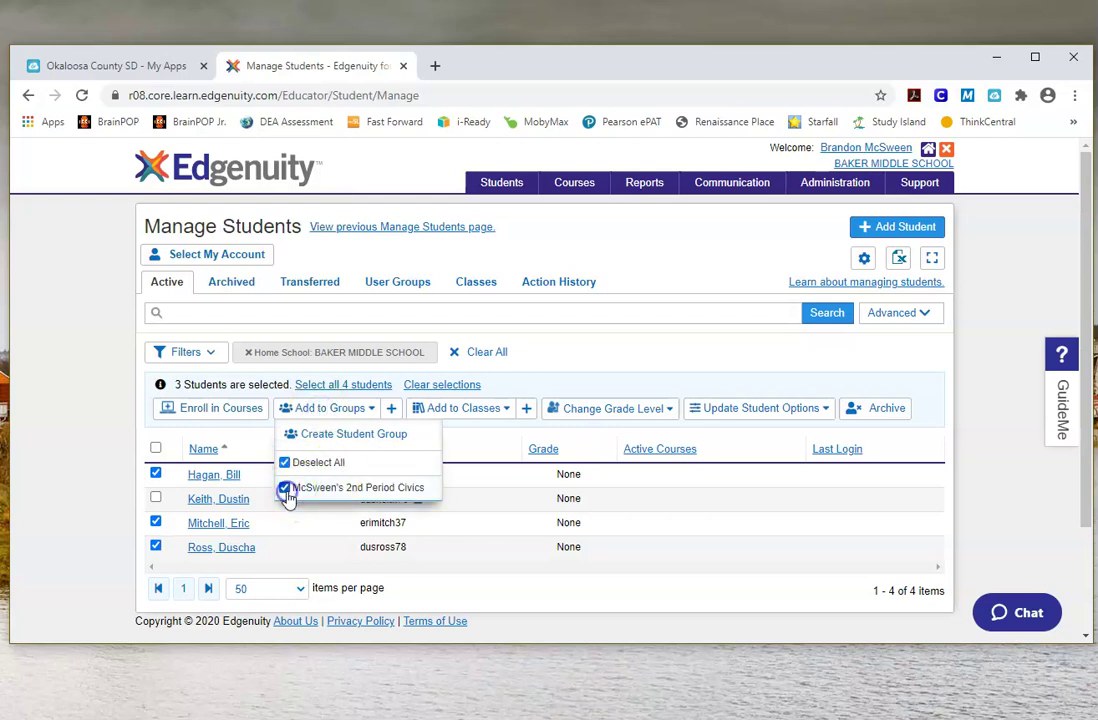
pyautogui.click(392, 410)
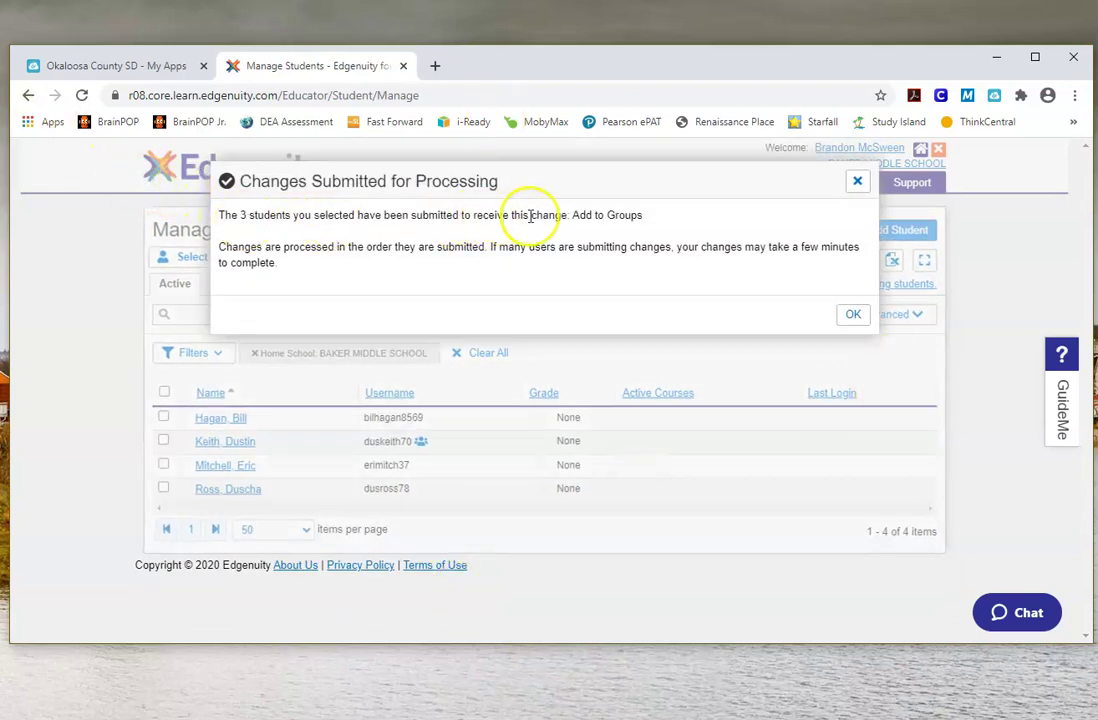
pyautogui.click(853, 314)
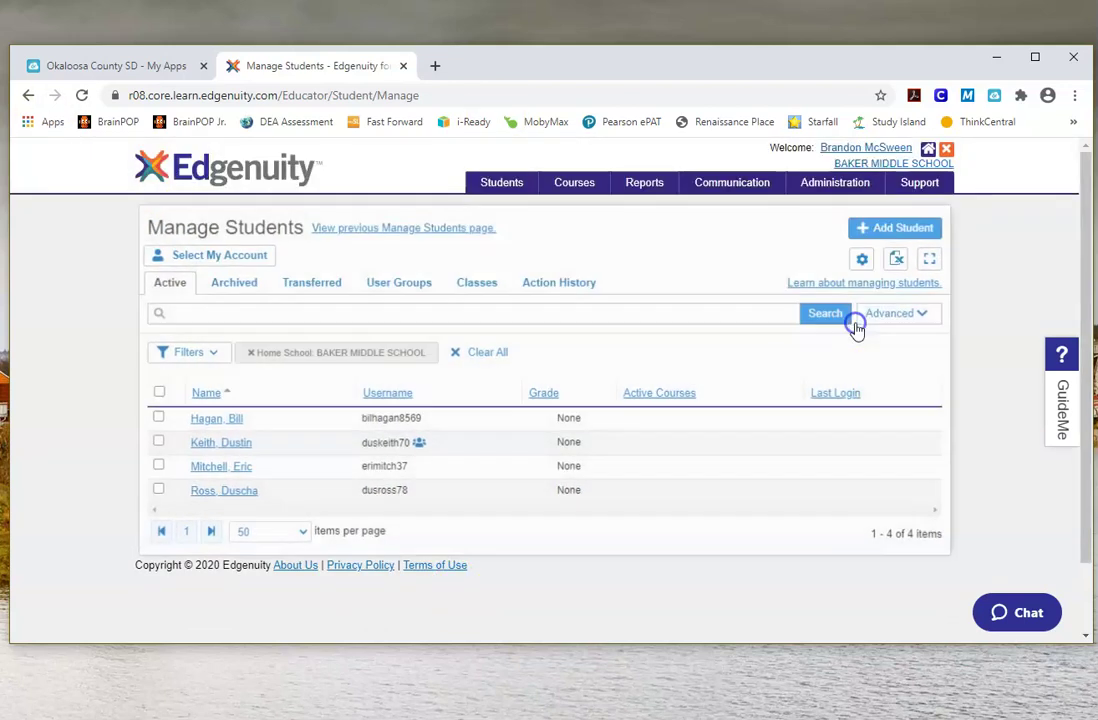
# Step: Open the 2nd Period Civics user group to review its member students, then return to the user group list
pyautogui.click(505, 184)
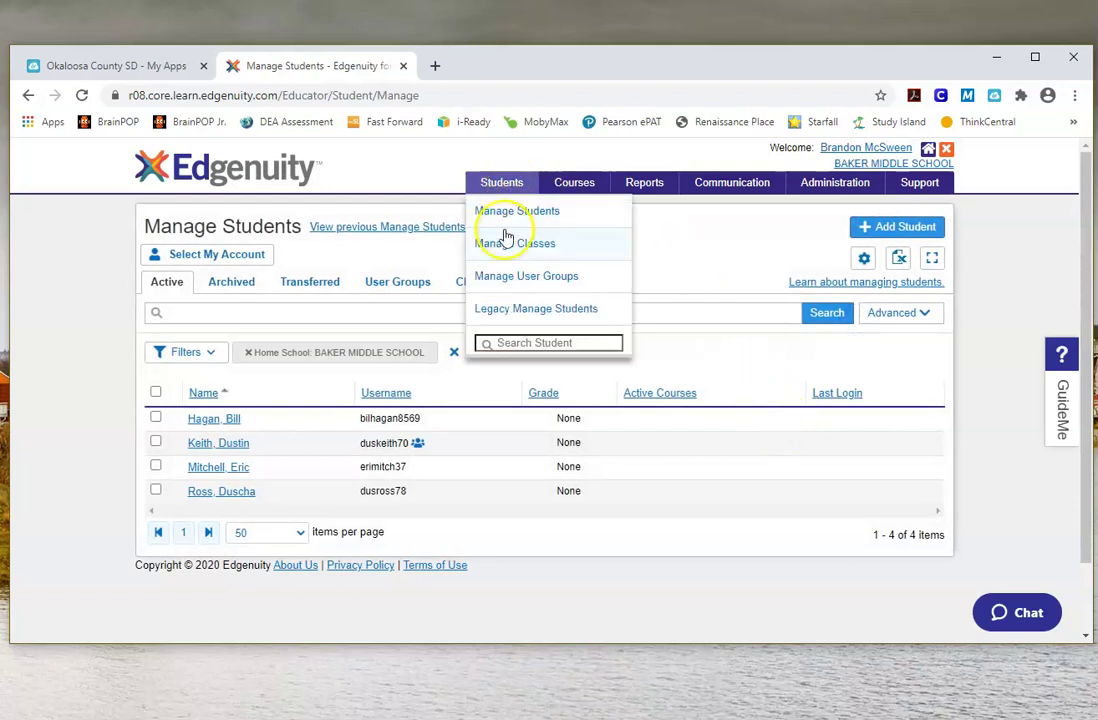
pyautogui.click(500, 277)
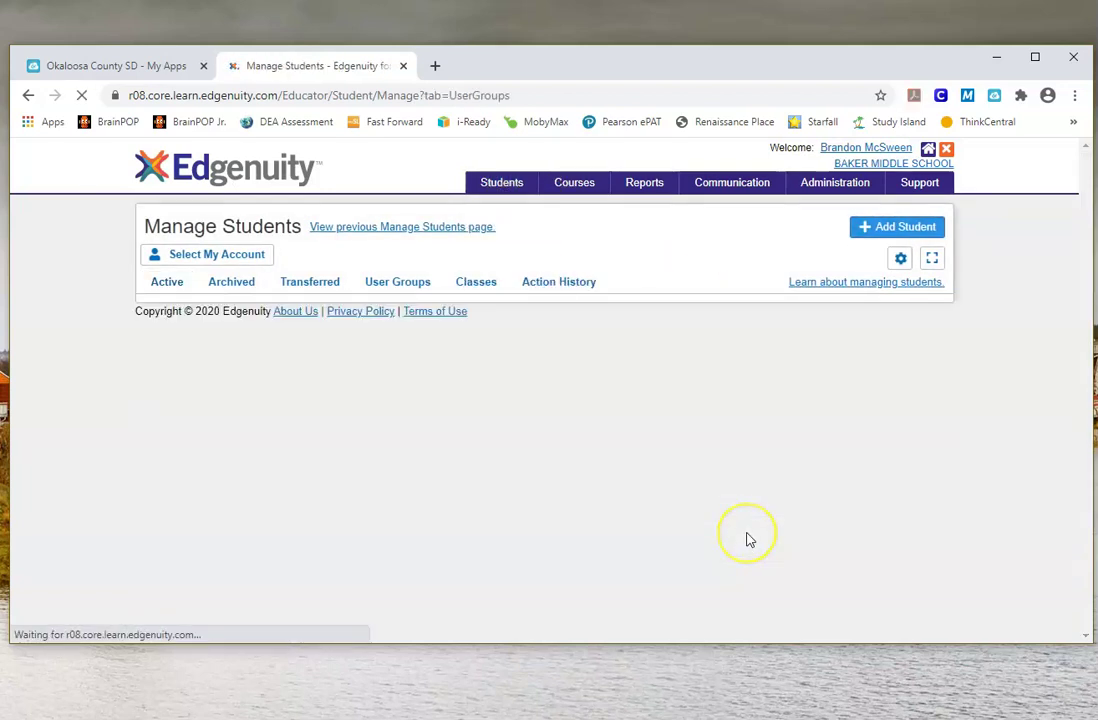
pyautogui.click(243, 374)
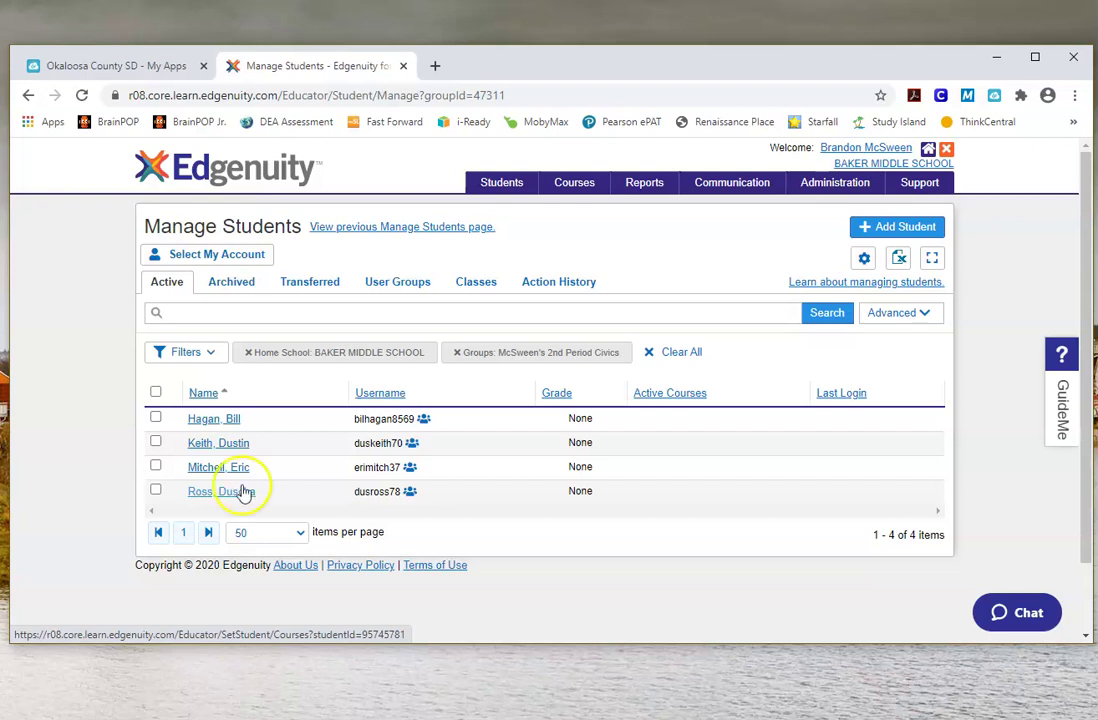
pyautogui.click(181, 313)
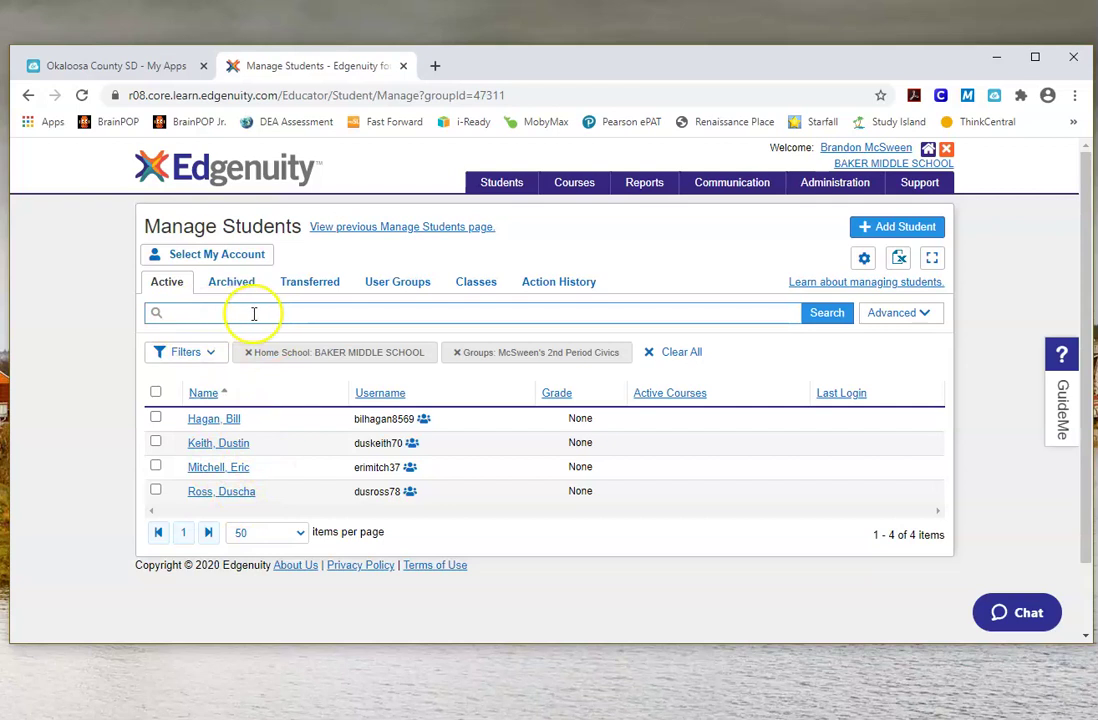
pyautogui.click(249, 428)
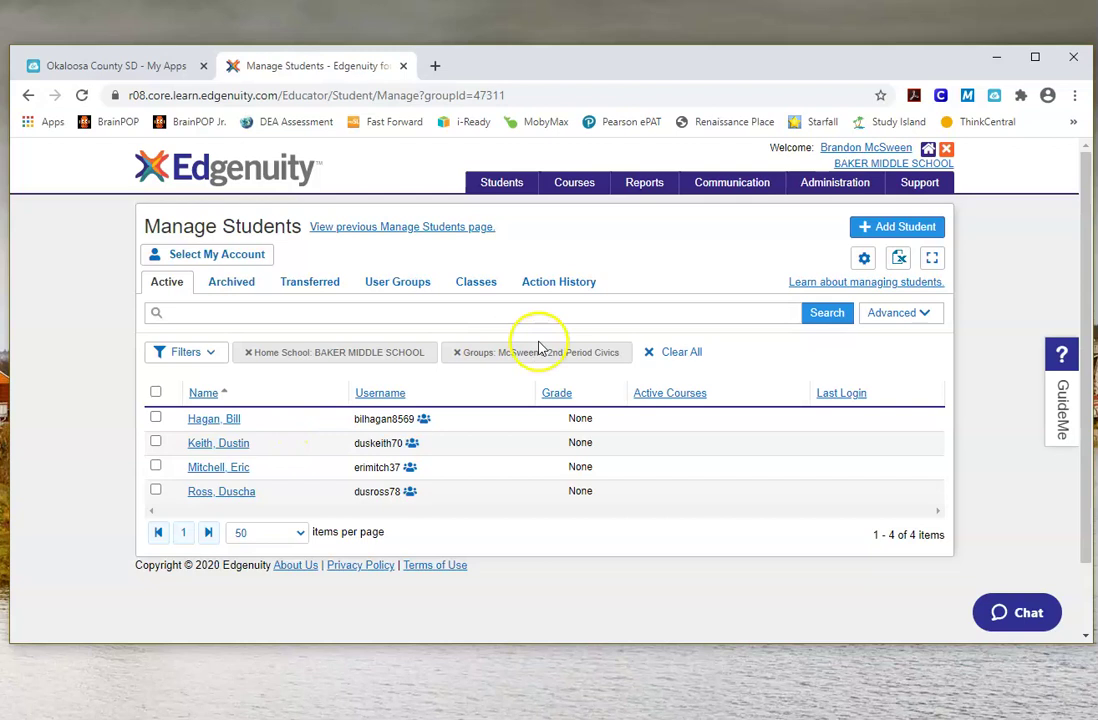
pyautogui.moveTo(512, 187)
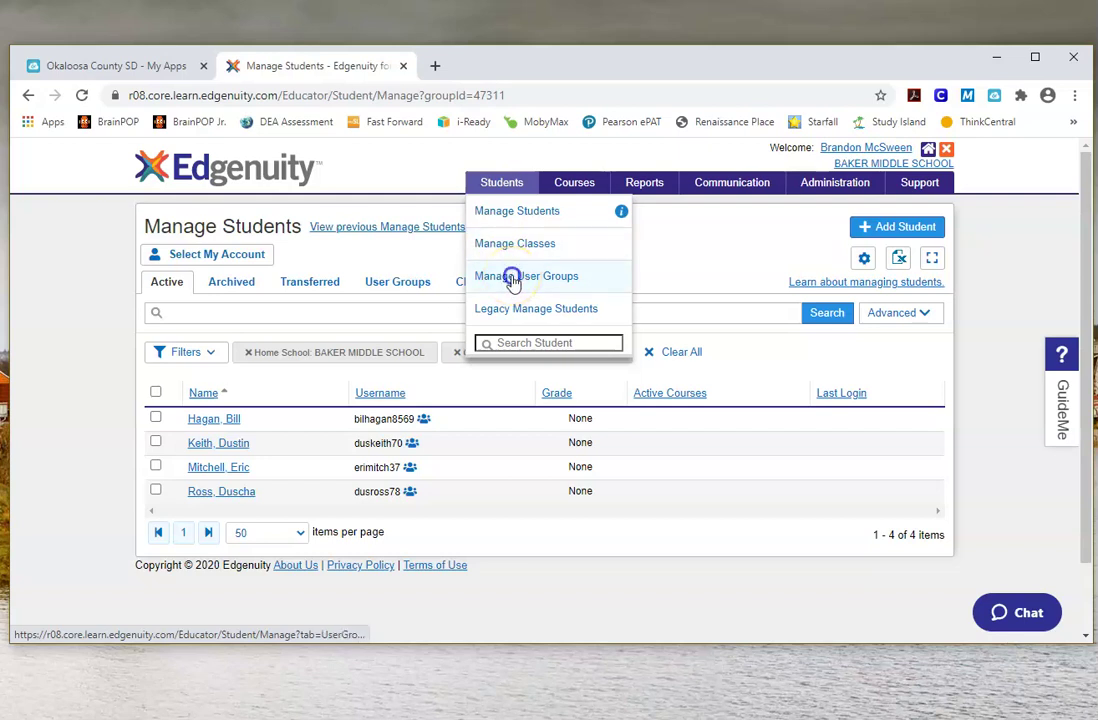
pyautogui.click(512, 278)
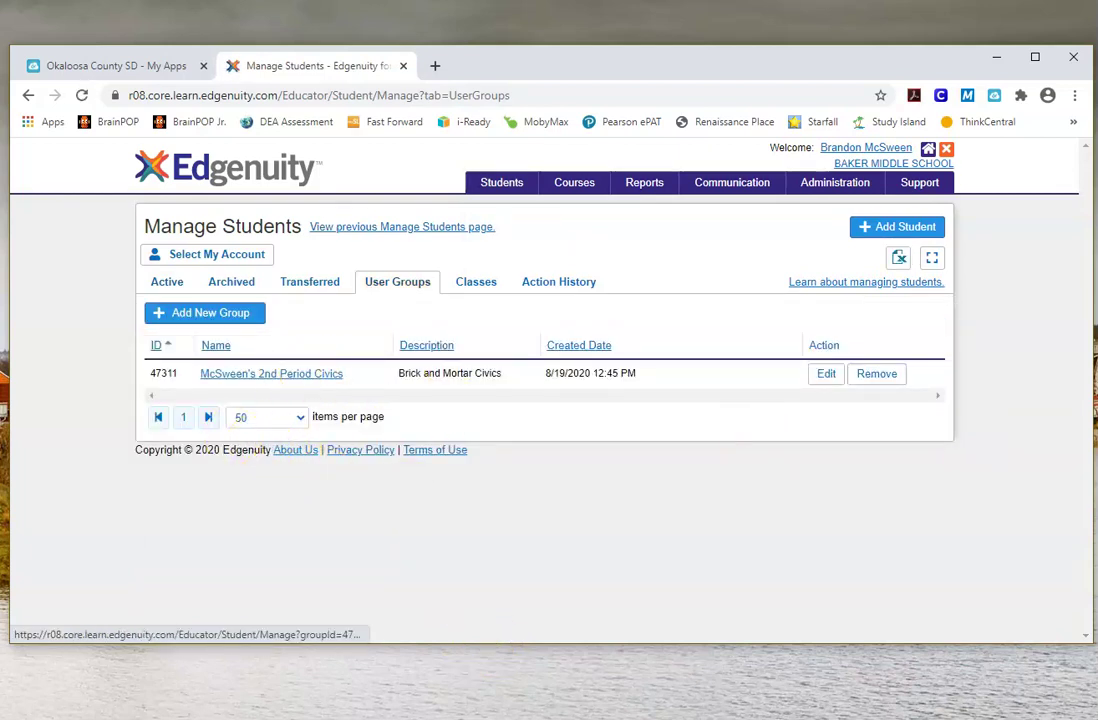
# Step: Open the 2nd Period Civics user group and select all its students for course enrollment
pyautogui.click(277, 375)
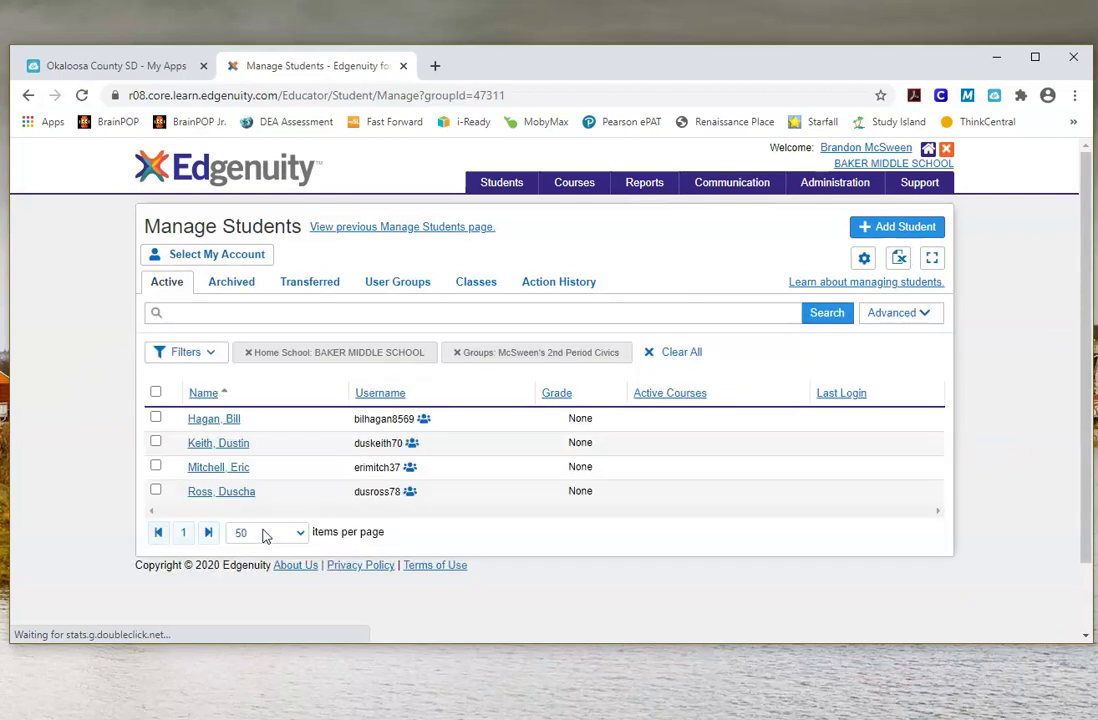
pyautogui.click(154, 394)
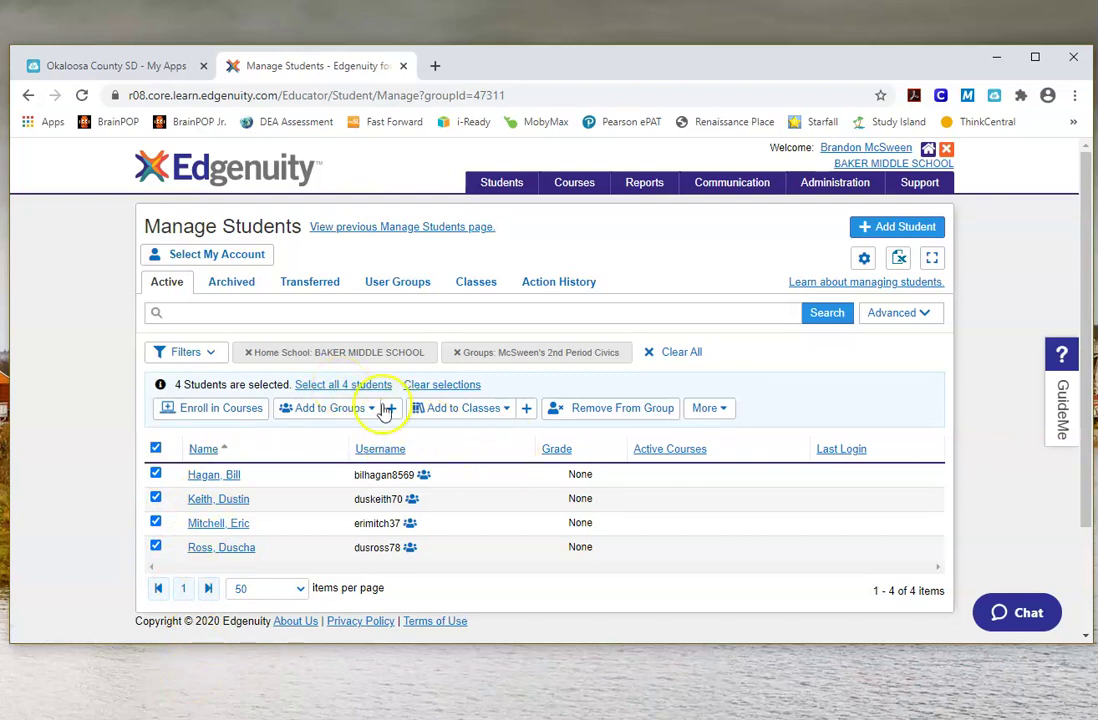
pyautogui.click(332, 385)
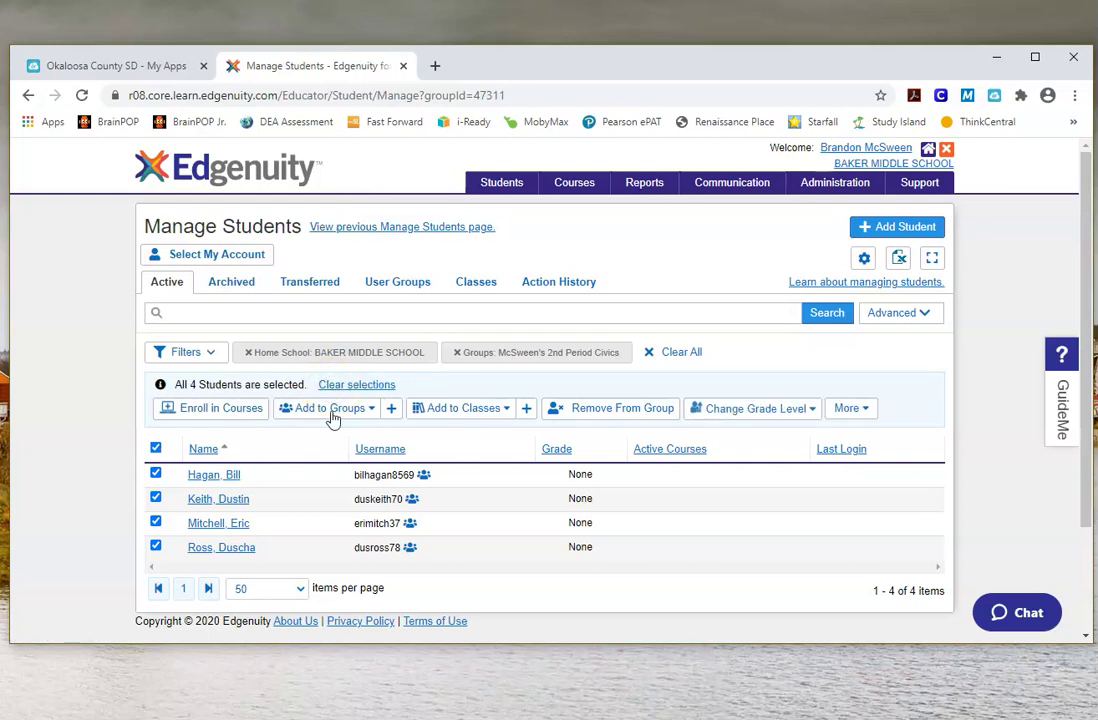
pyautogui.click(198, 409)
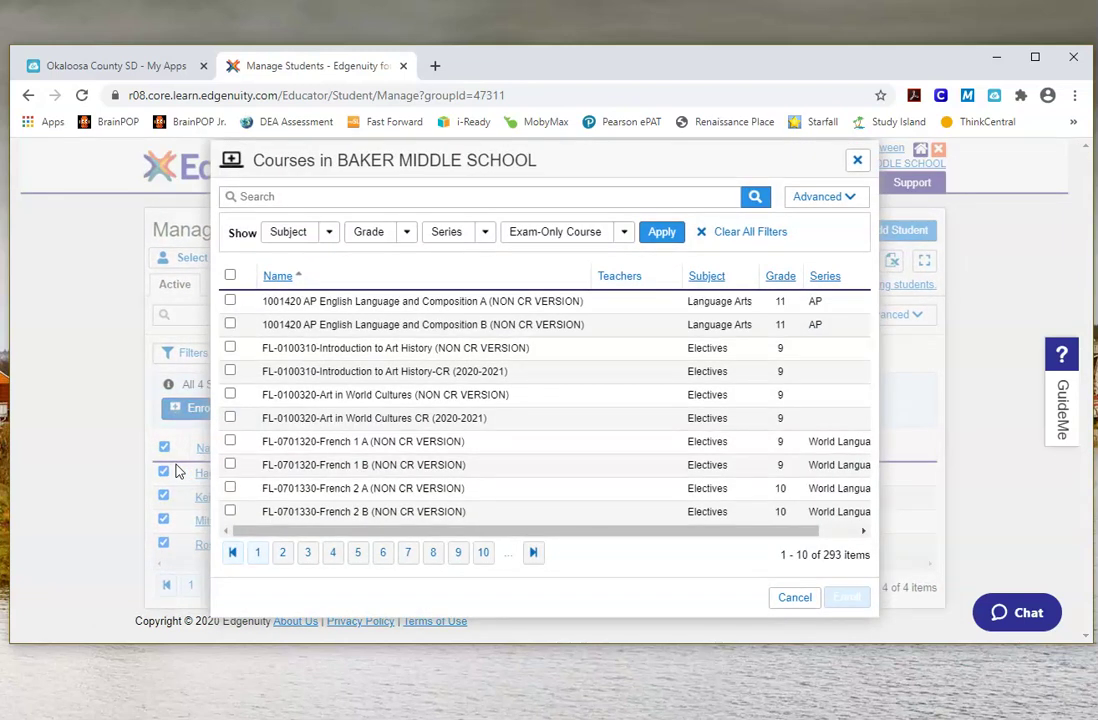
# Step: Filter the school's available courses to grade 7 and the Social Studies subject
pyautogui.click(409, 233)
pyautogui.click(362, 405)
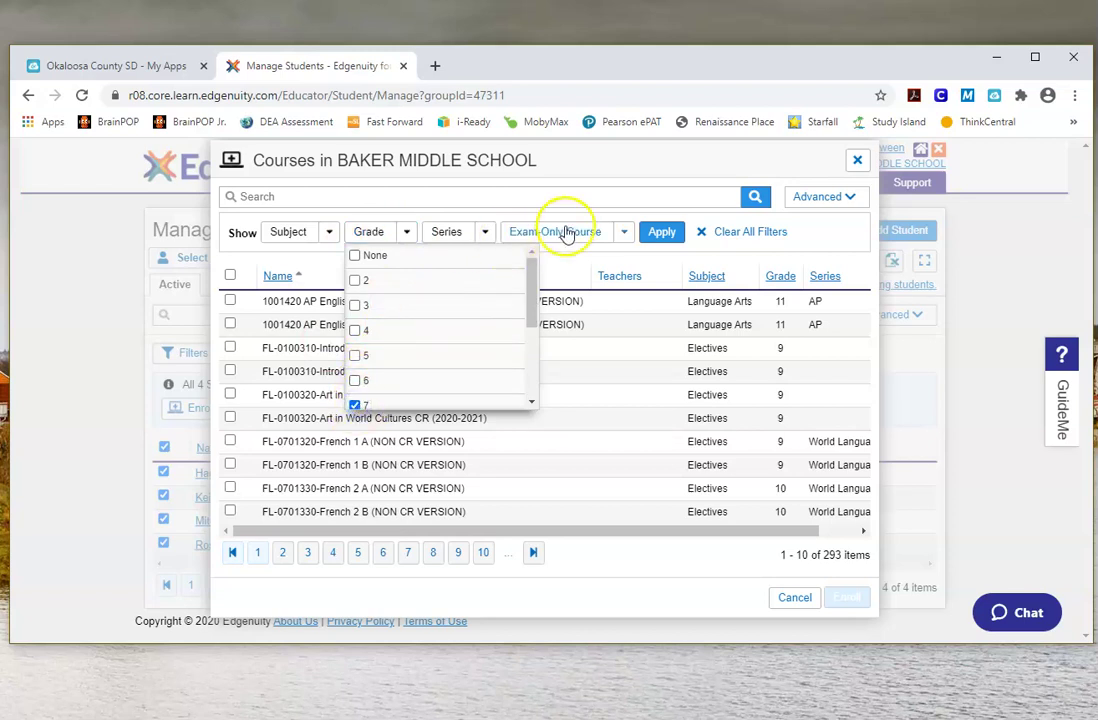
pyautogui.click(329, 232)
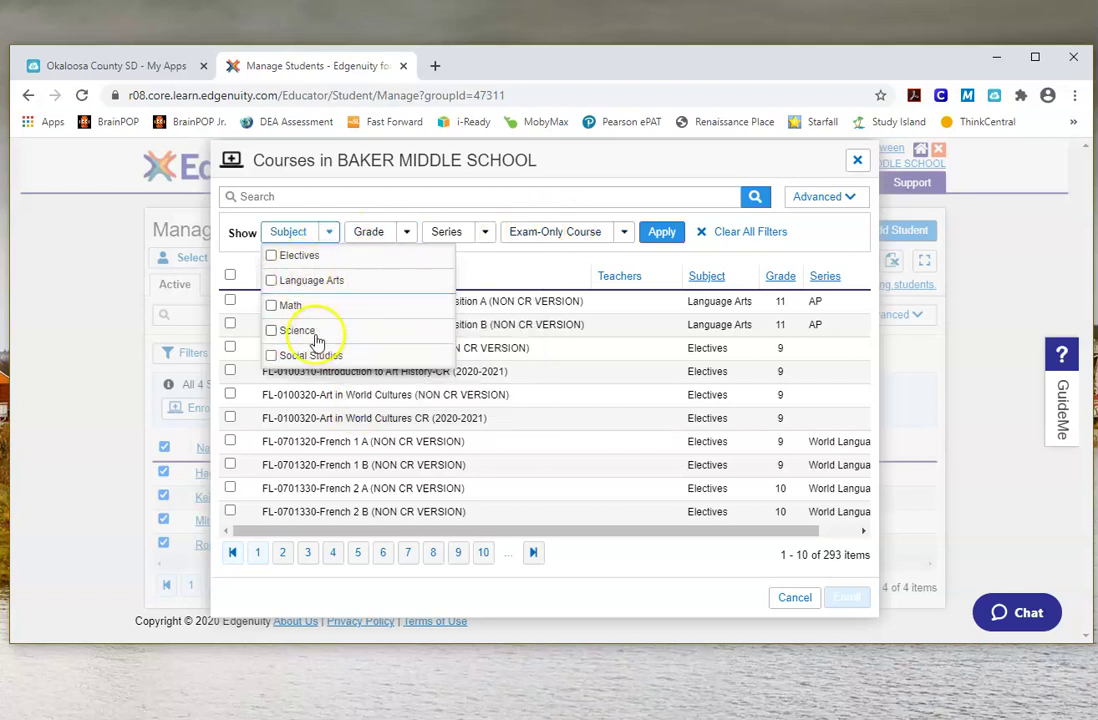
pyautogui.click(284, 356)
pyautogui.click(664, 232)
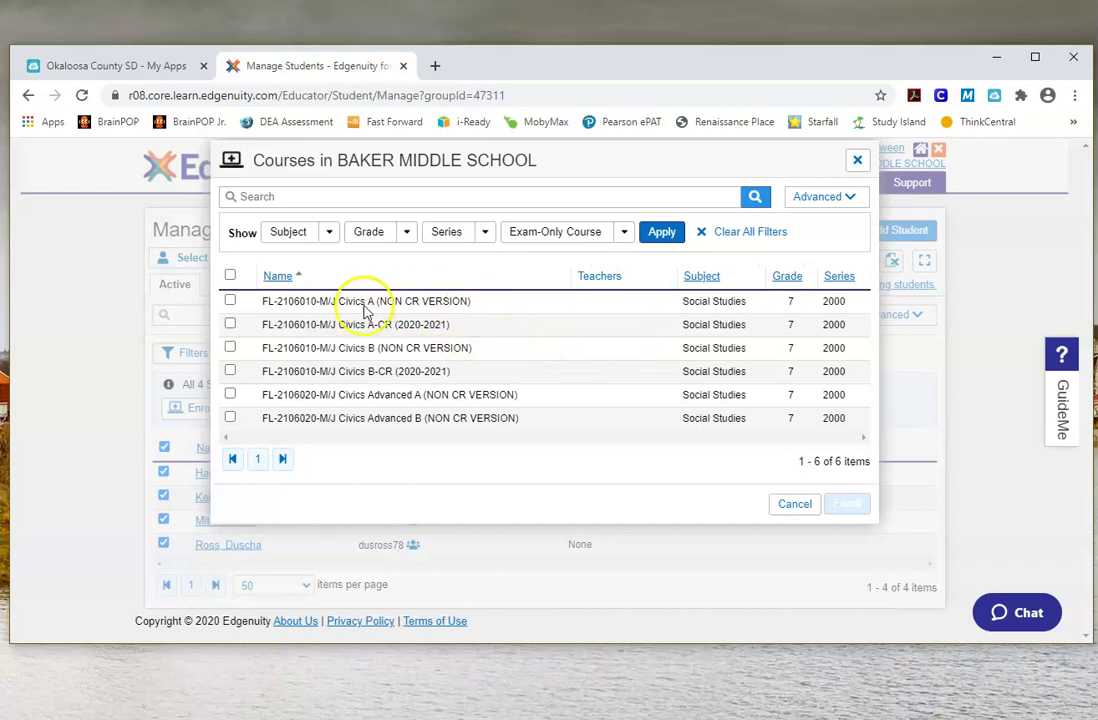
# Step: Enroll the selected students in FL-2106010-M/J Civics A (NON CR VERSION) and open the first listed student's courses to check the enrollment
pyautogui.click(230, 300)
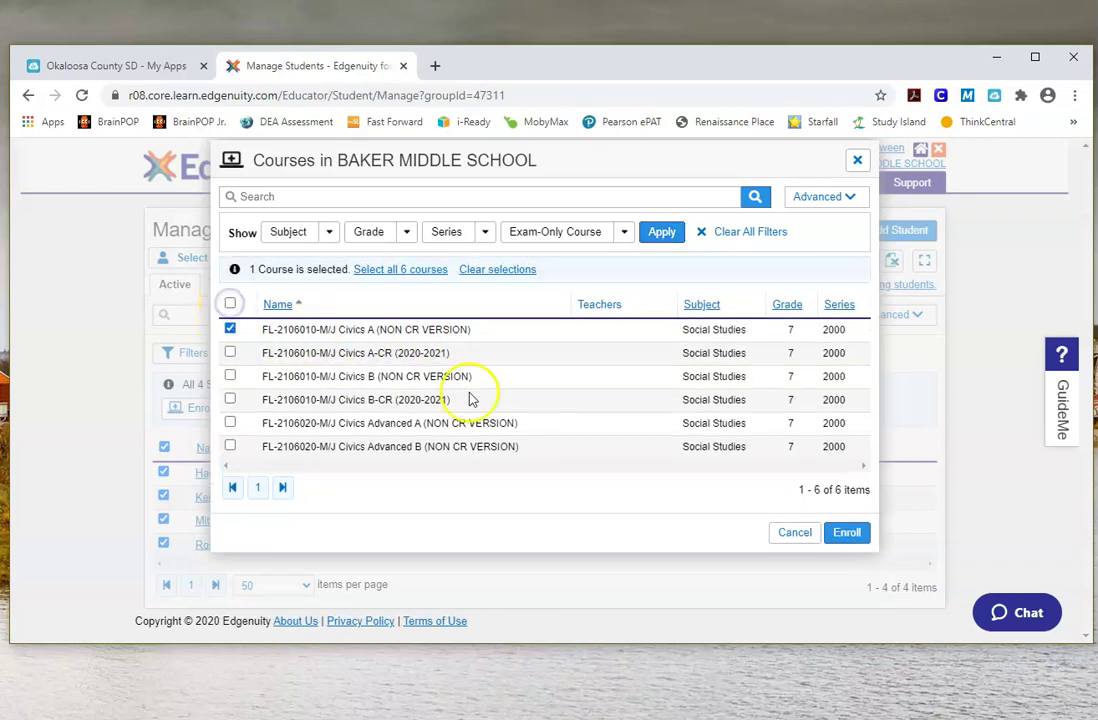
pyautogui.click(843, 534)
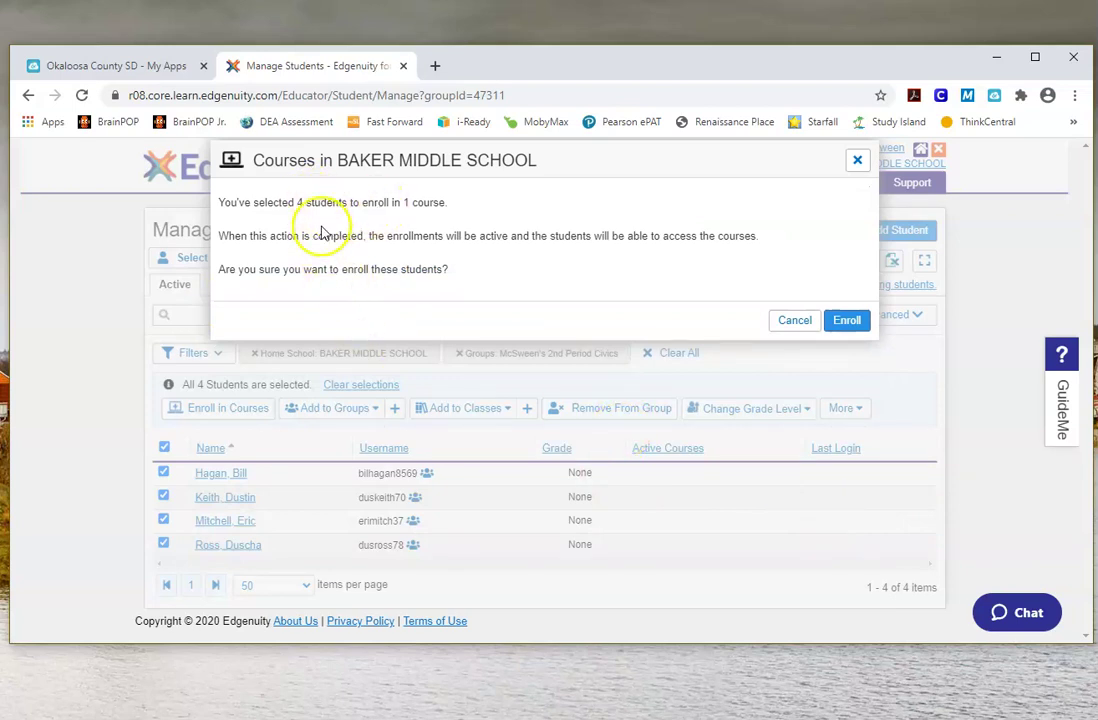
pyautogui.click(845, 322)
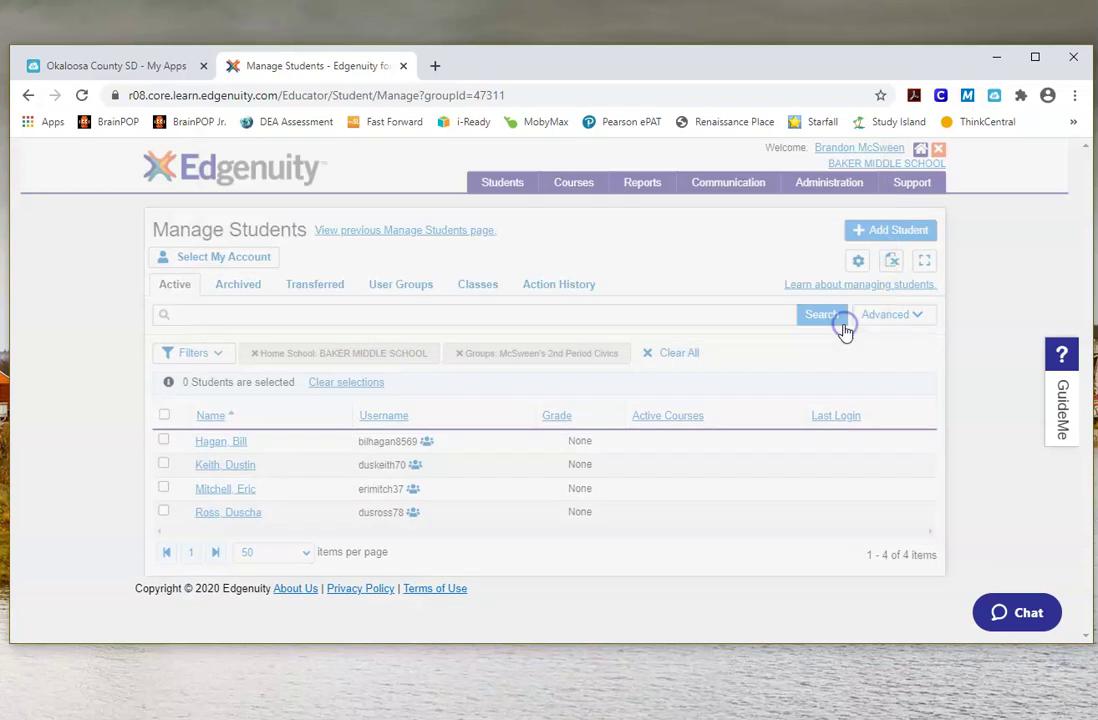
pyautogui.click(852, 316)
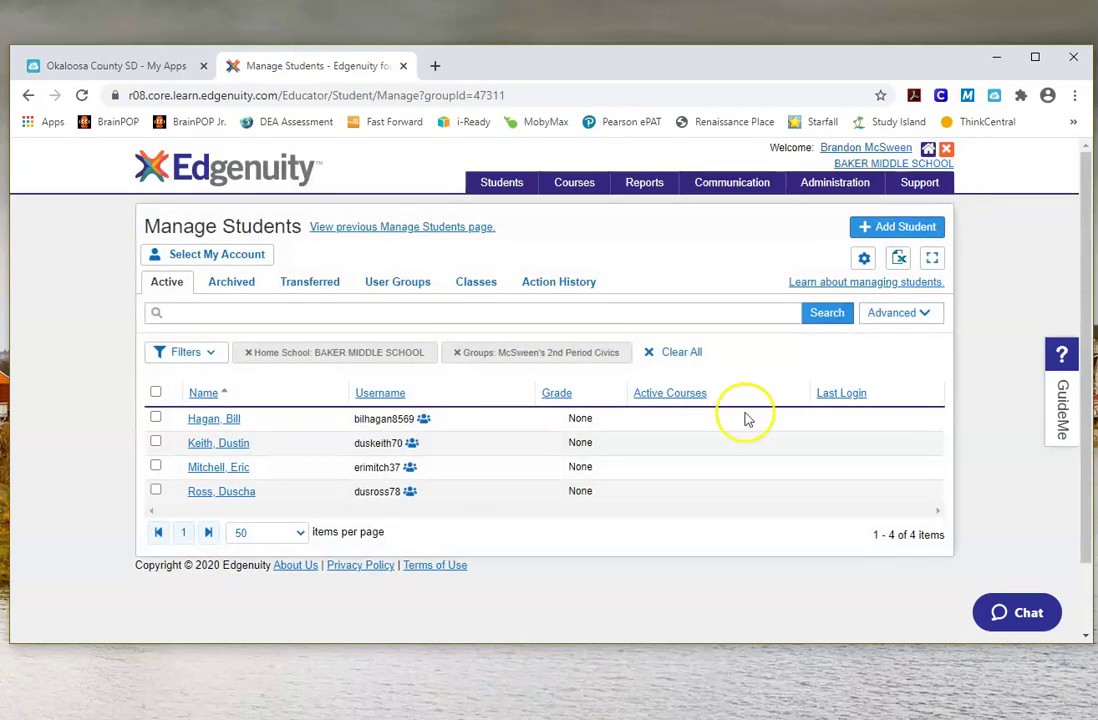
pyautogui.click(226, 421)
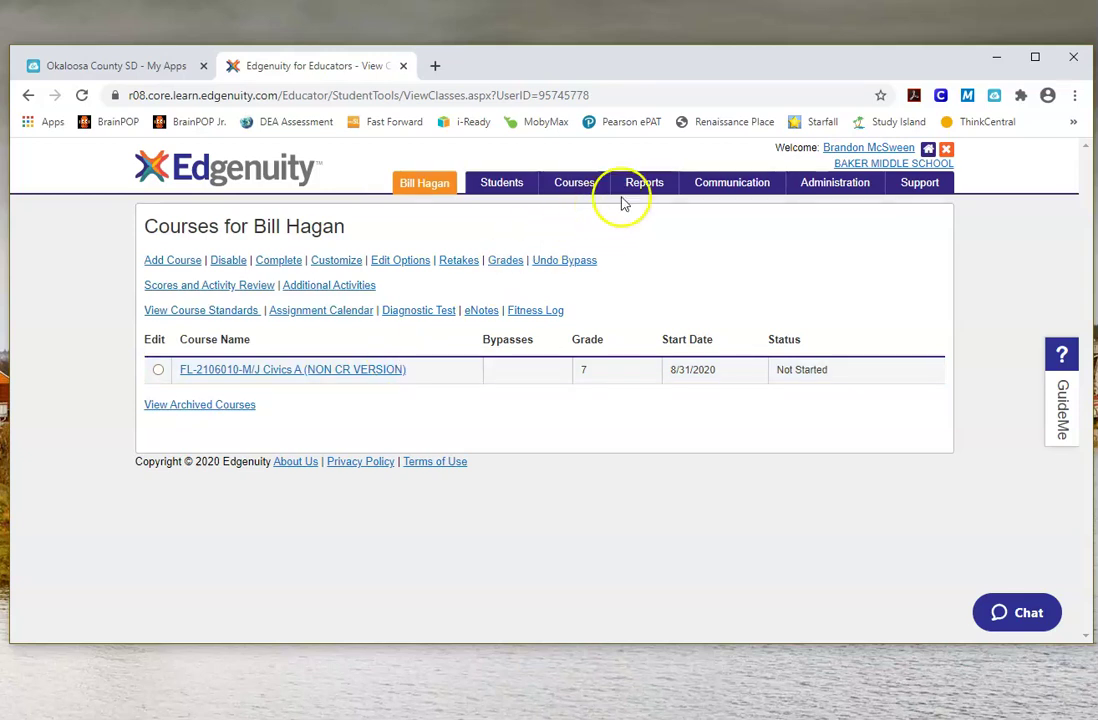
# Step: Open the course structure of FL-2106010-M/J Civics A (NON CR VERSION) from course management to review its Types of Government activities
pyautogui.moveTo(591, 187)
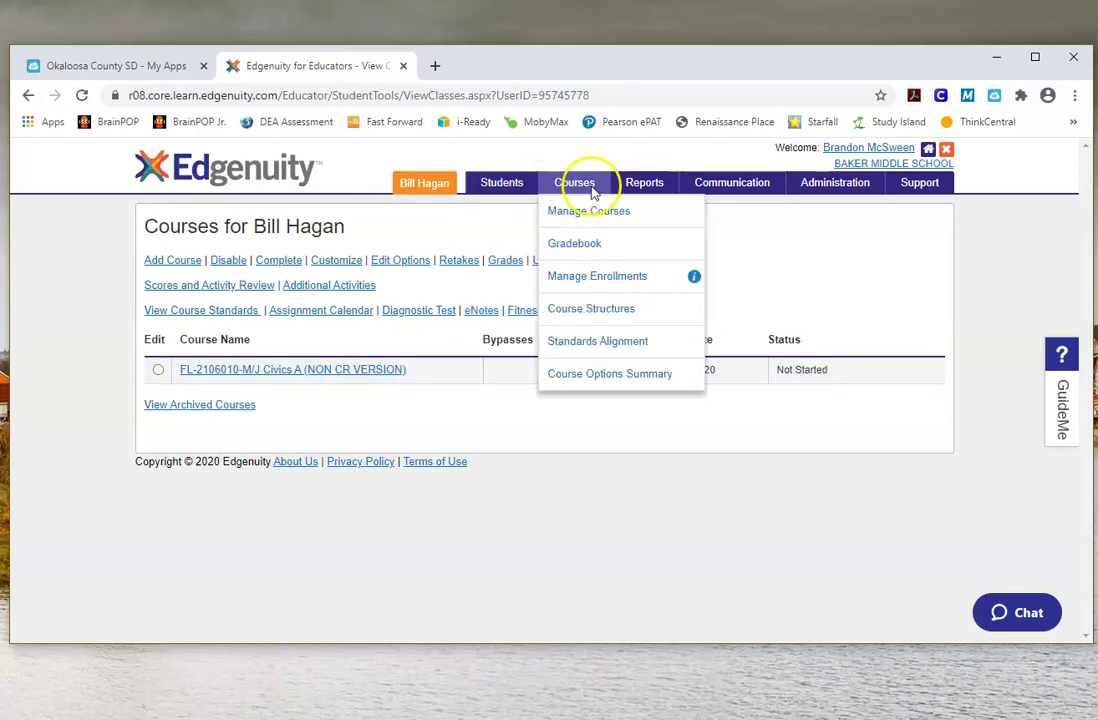
pyautogui.click(584, 217)
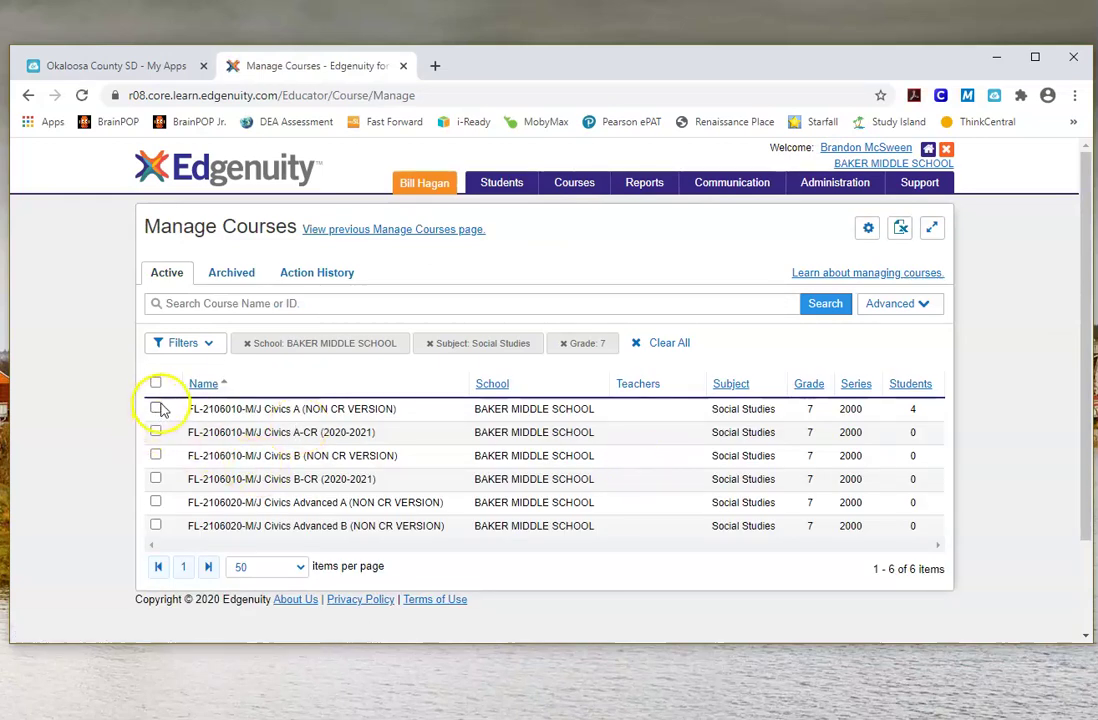
pyautogui.click(156, 409)
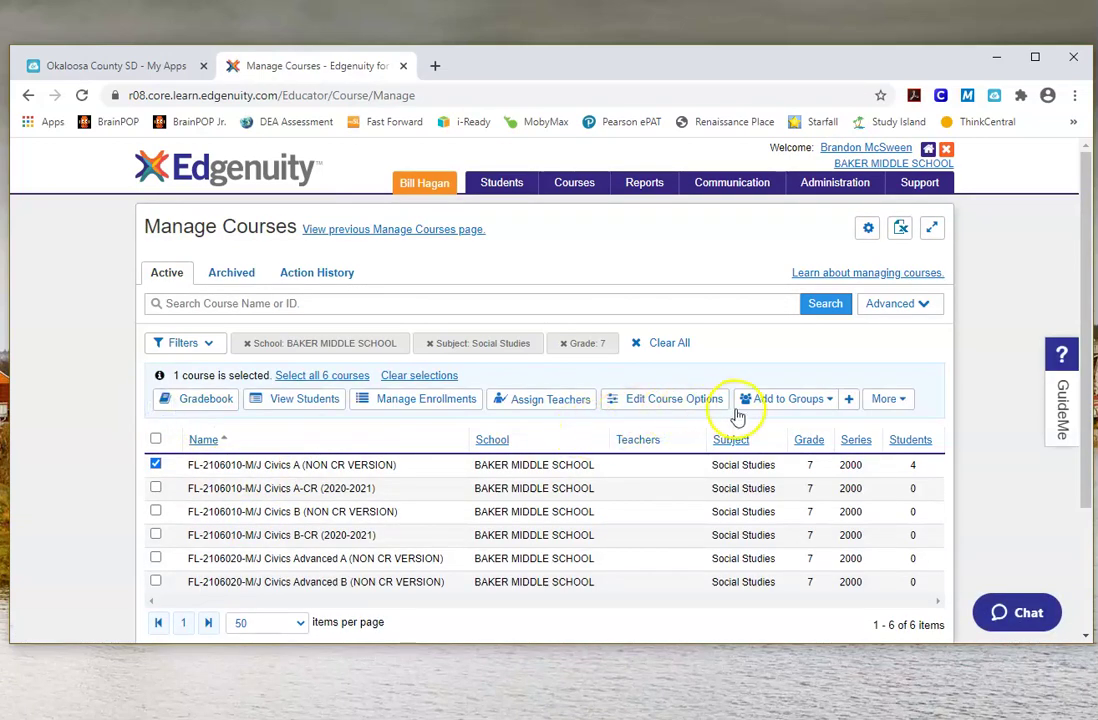
pyautogui.click(890, 404)
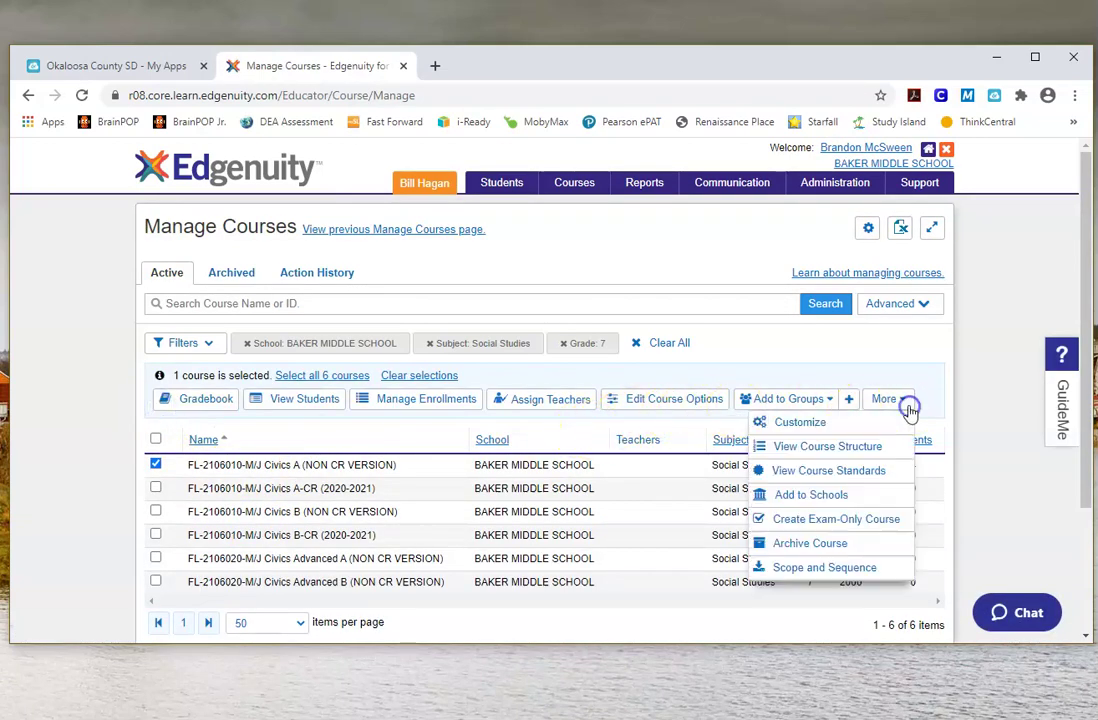
pyautogui.click(834, 450)
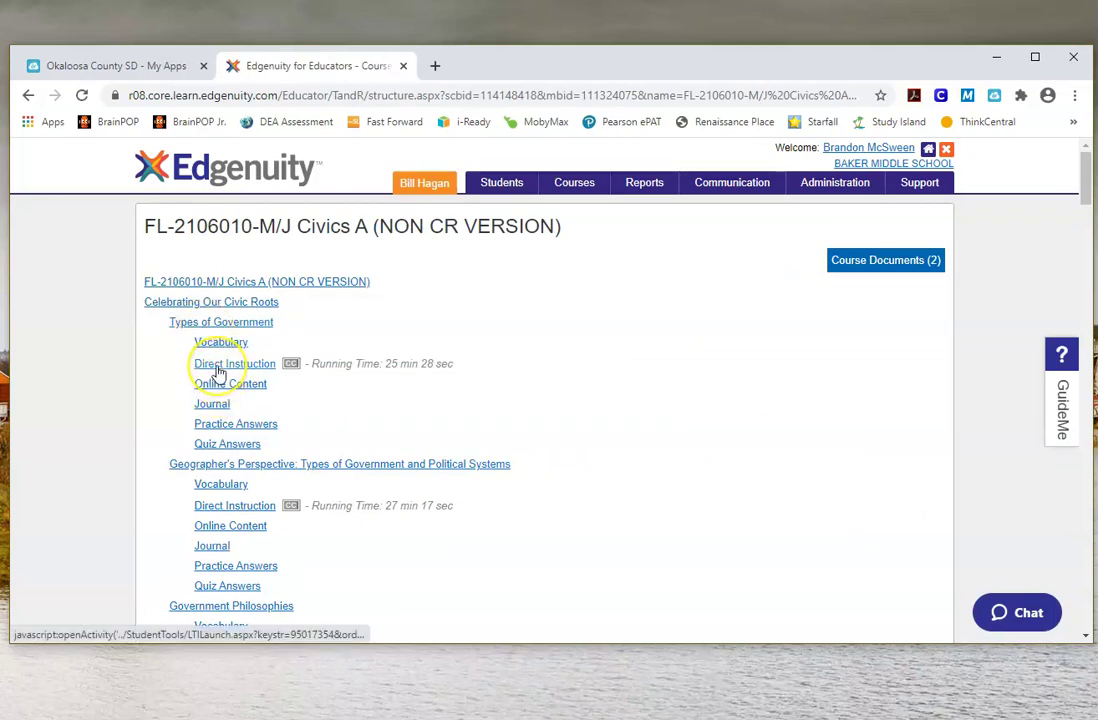
pyautogui.click(215, 370)
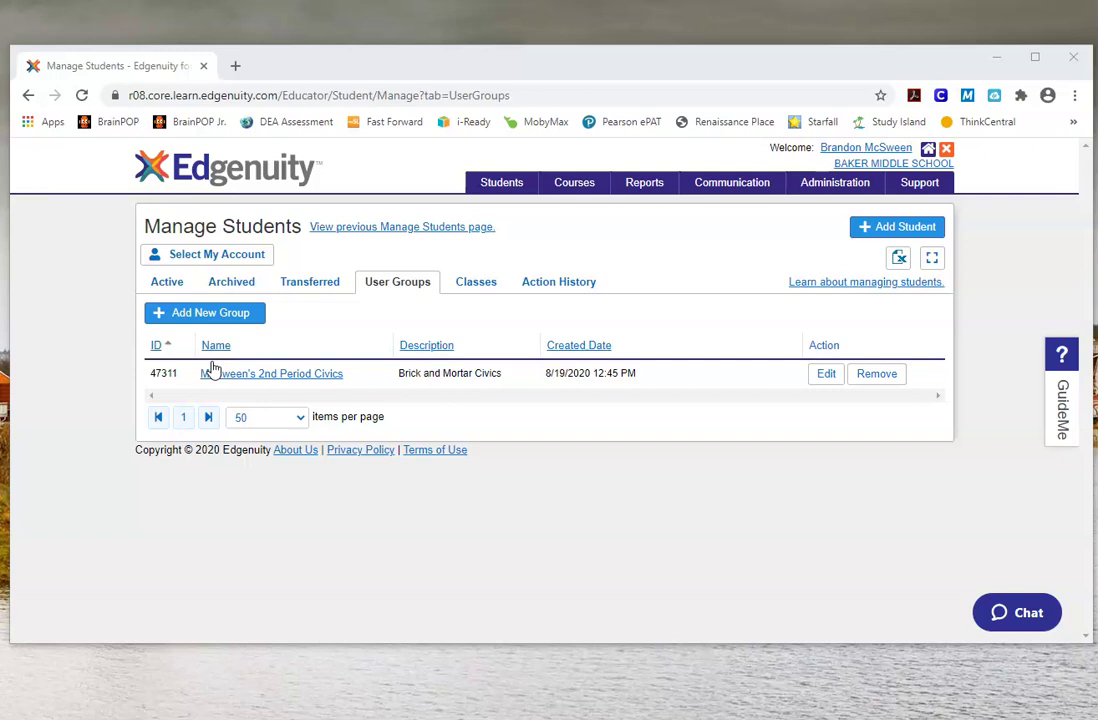
# Step: Go back to the user groups and open the student list of the 2nd Period Civics group
pyautogui.click(672, 415)
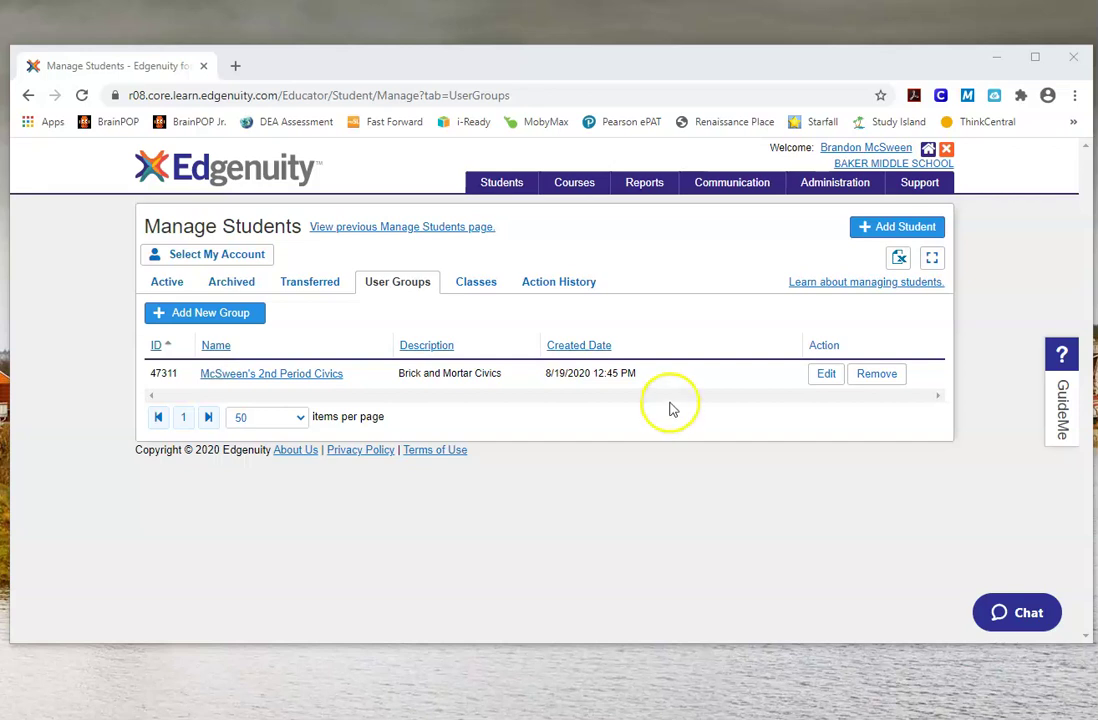
pyautogui.moveTo(503, 183)
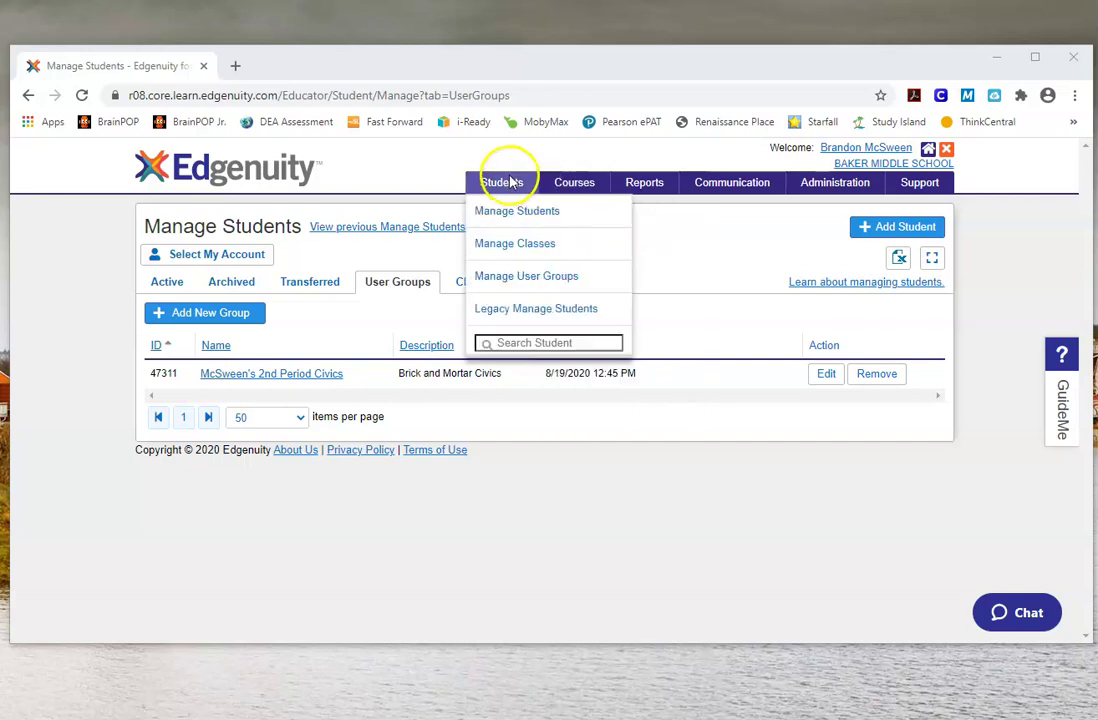
pyautogui.click(509, 280)
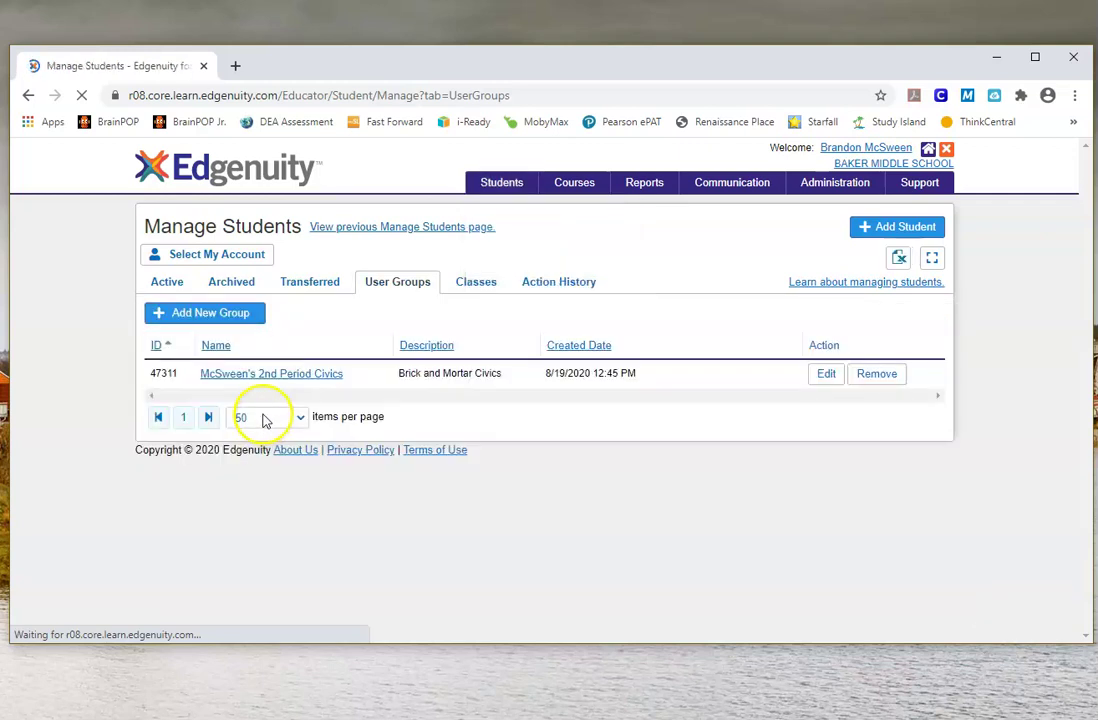
pyautogui.click(258, 376)
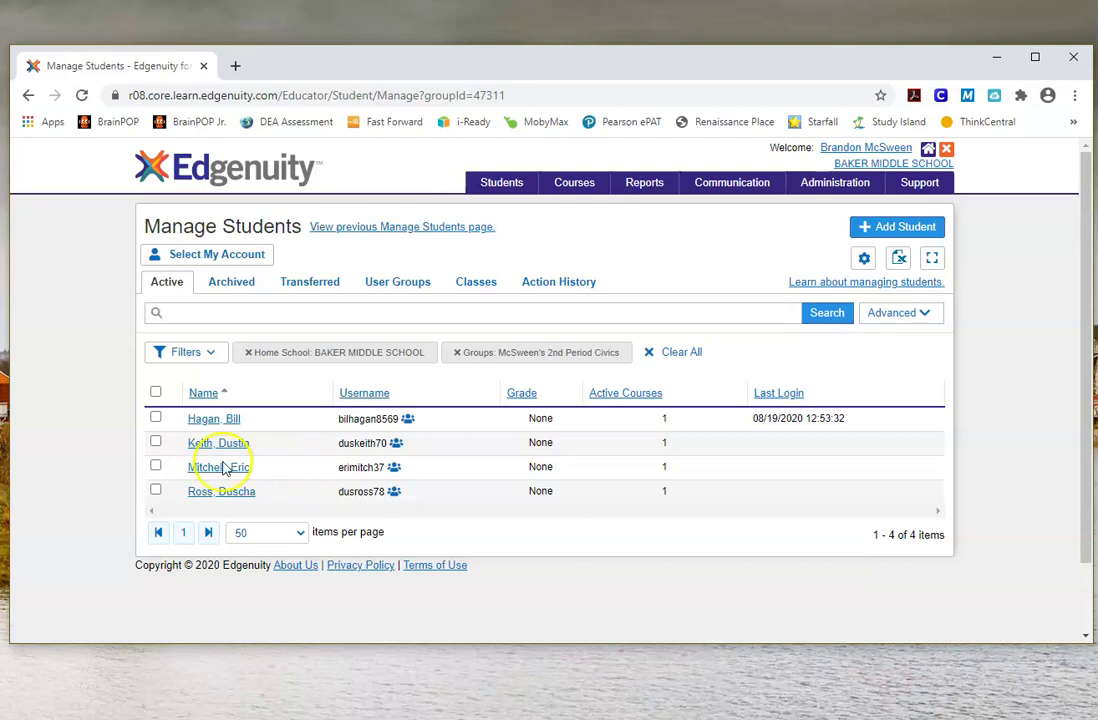
# Step: Start an impersonation session for the first student in the 2nd Period Civics group and accept the logging warning
pyautogui.click(156, 418)
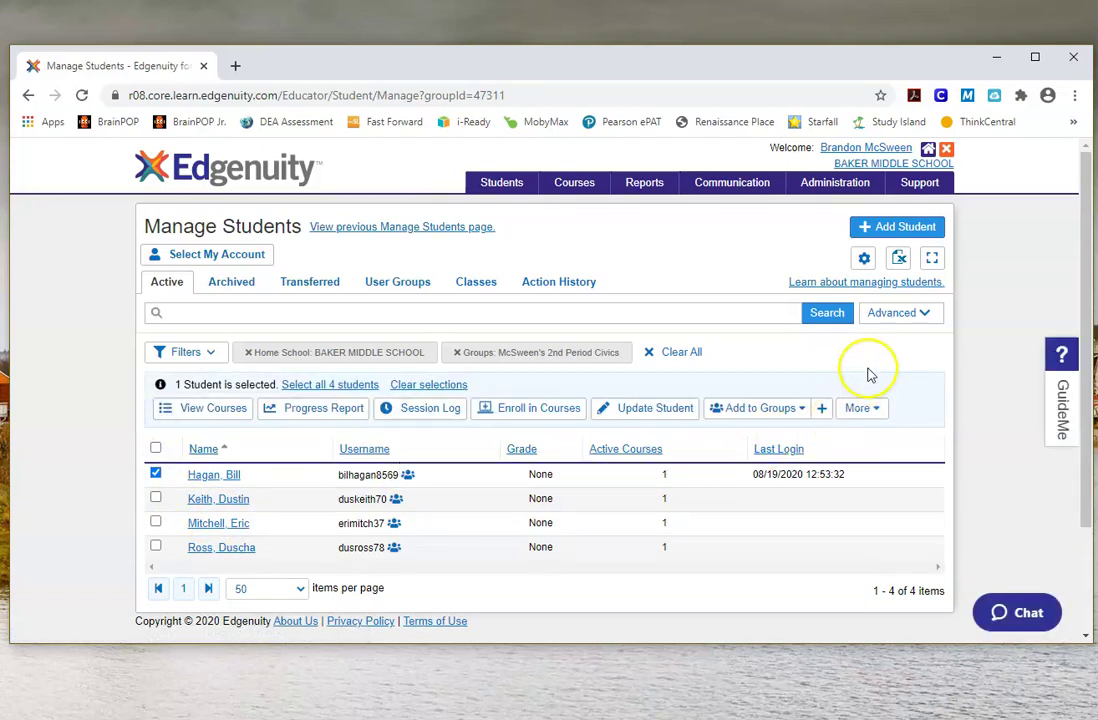
pyautogui.scroll(-2, 869, 377)
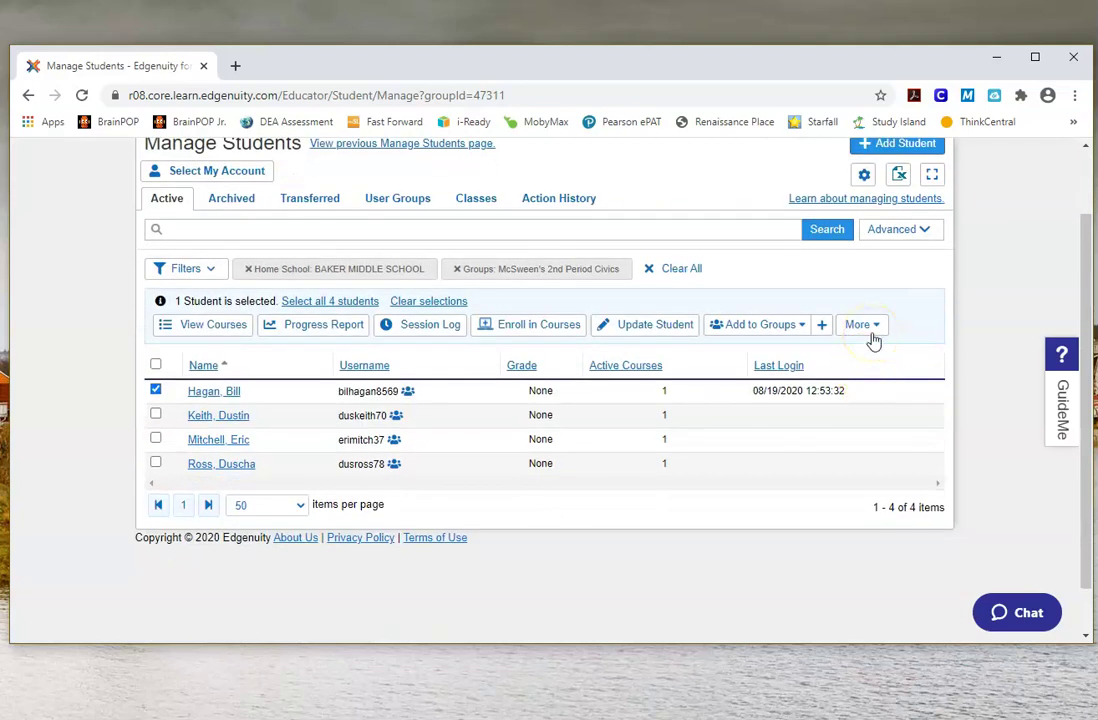
pyautogui.click(871, 338)
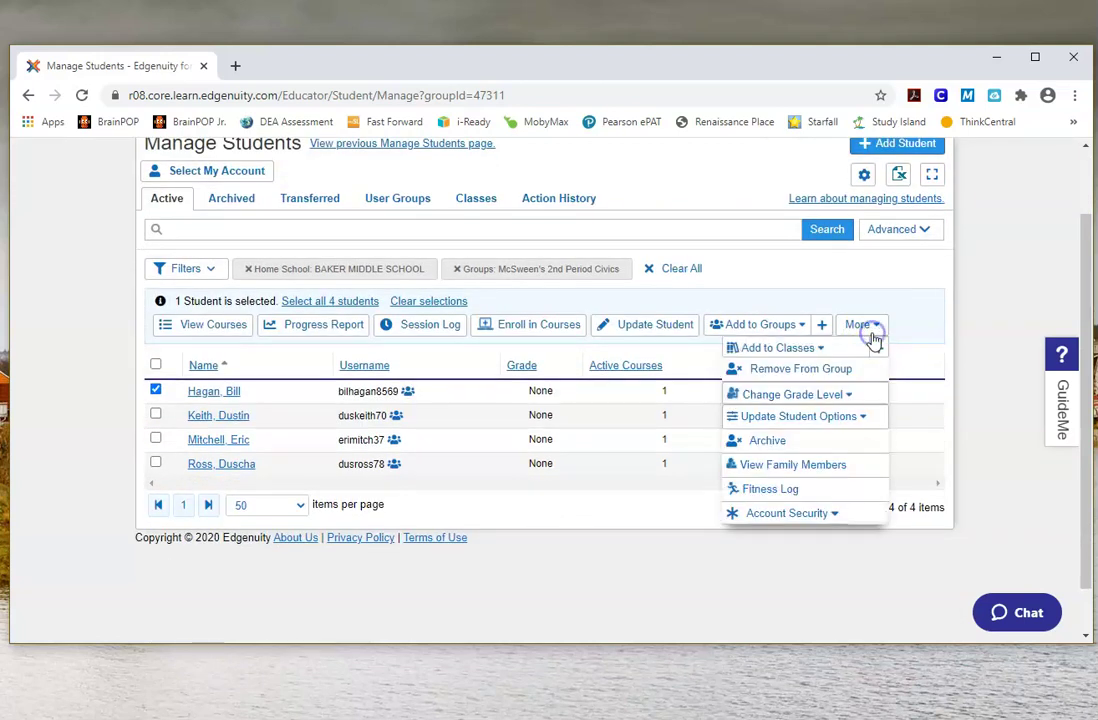
pyautogui.click(775, 515)
pyautogui.scroll(-1, 775, 522)
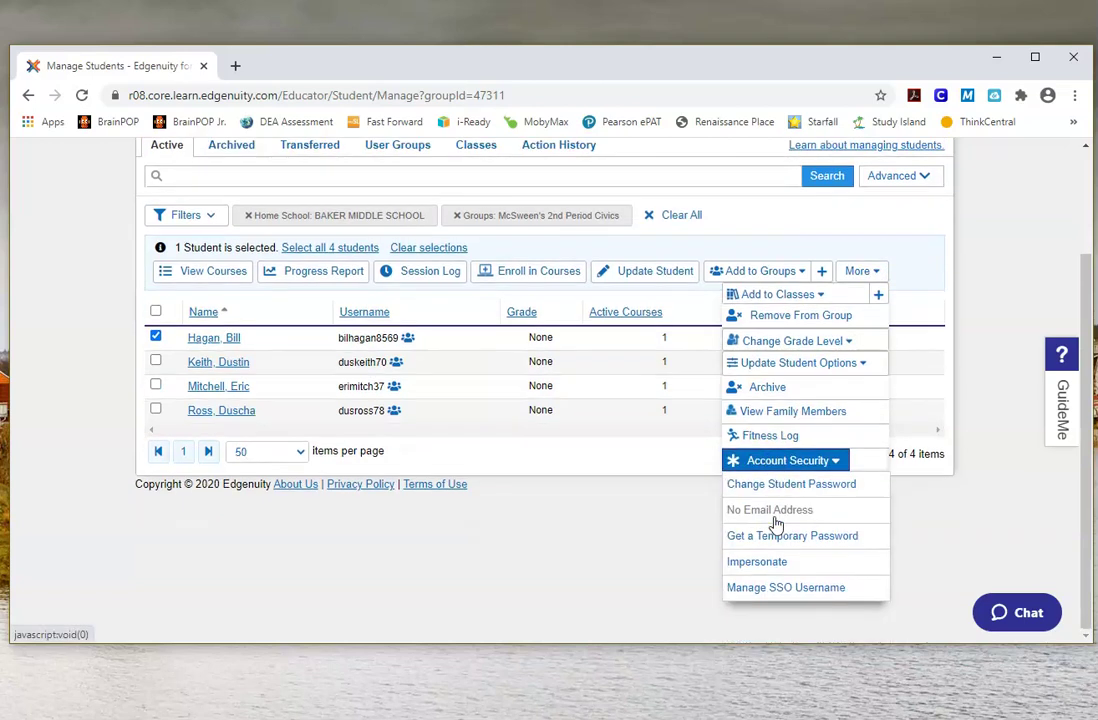
pyautogui.click(768, 566)
pyautogui.click(768, 566)
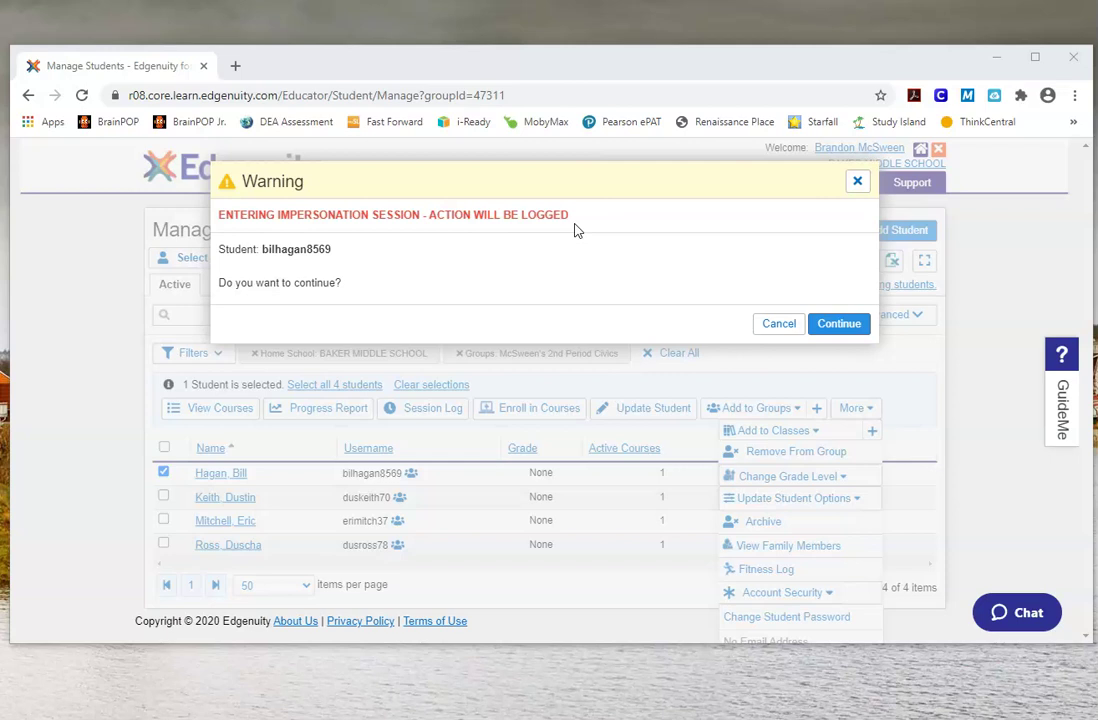
pyautogui.click(832, 324)
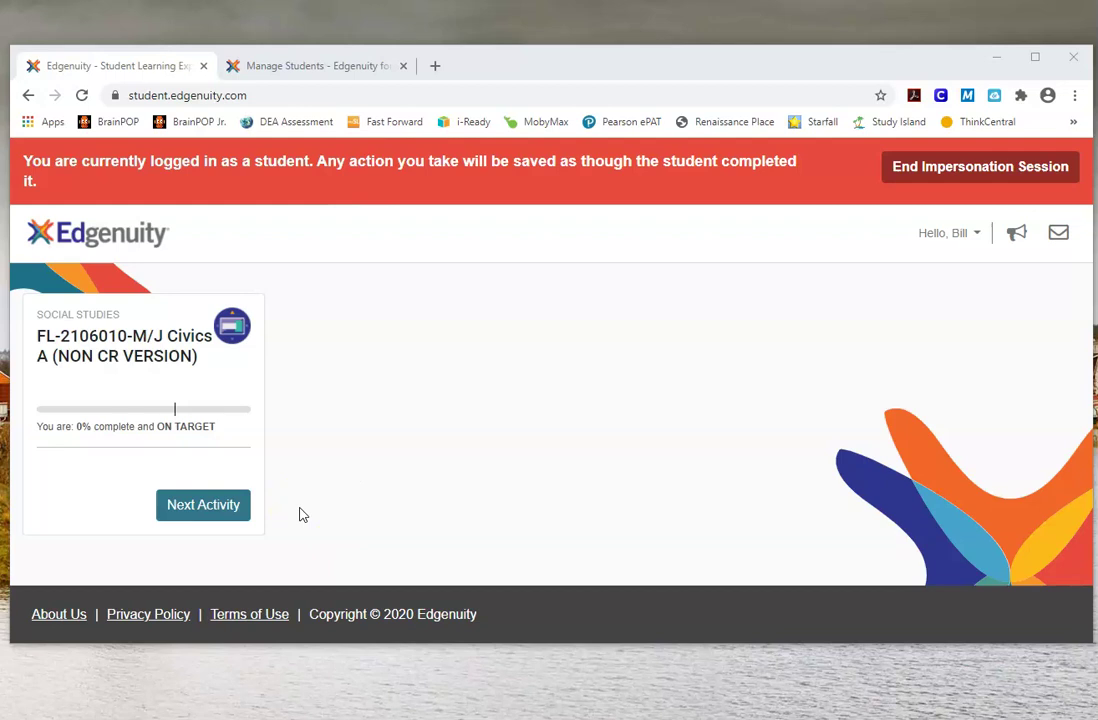
# Step: Open the Civics A course map in the student view and examine the scheduled Types of Government activities
pyautogui.click(87, 335)
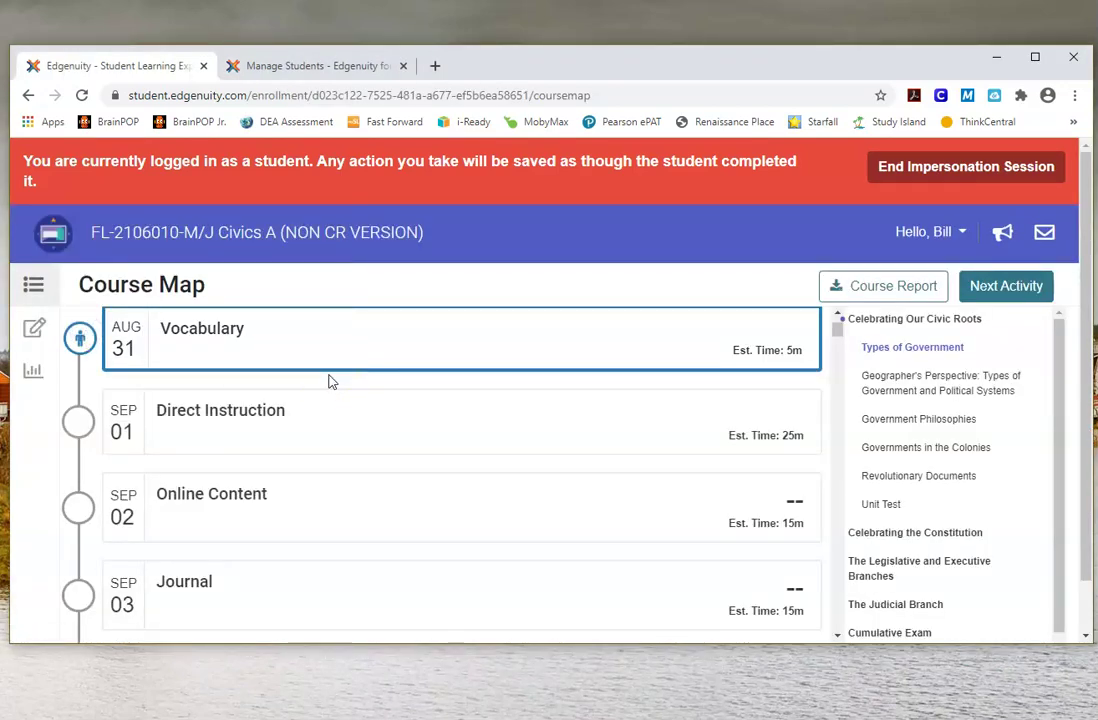
pyautogui.scroll(-1, 184, 326)
pyautogui.scroll(2, 245, 343)
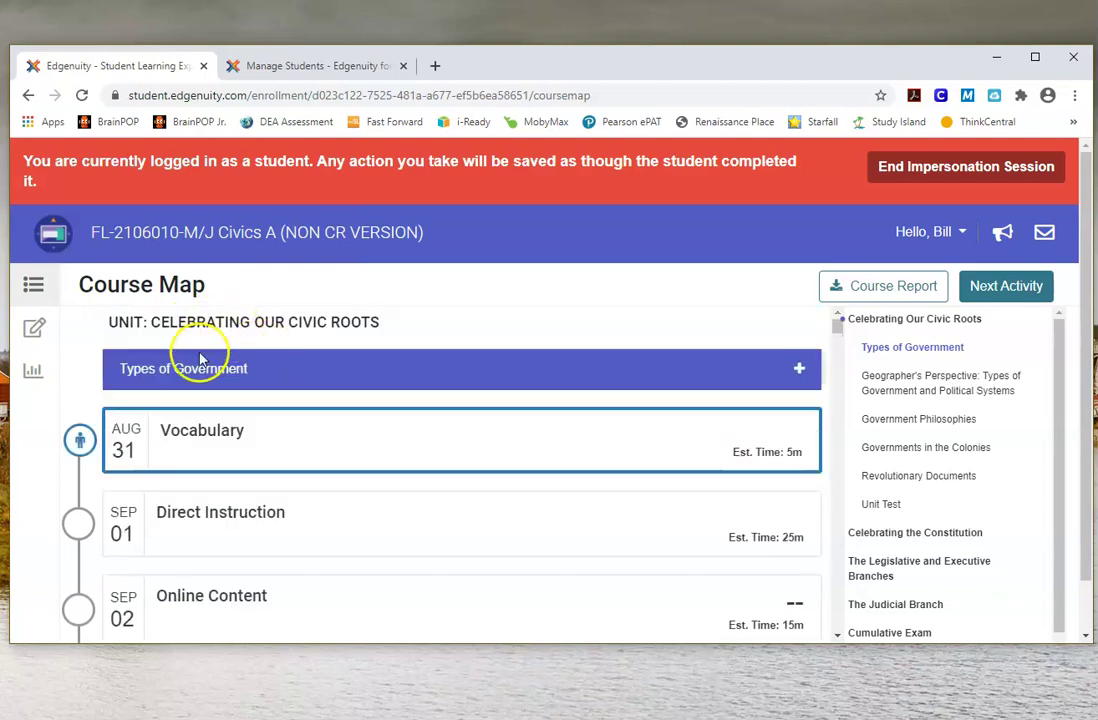
pyautogui.scroll(-1, 380, 392)
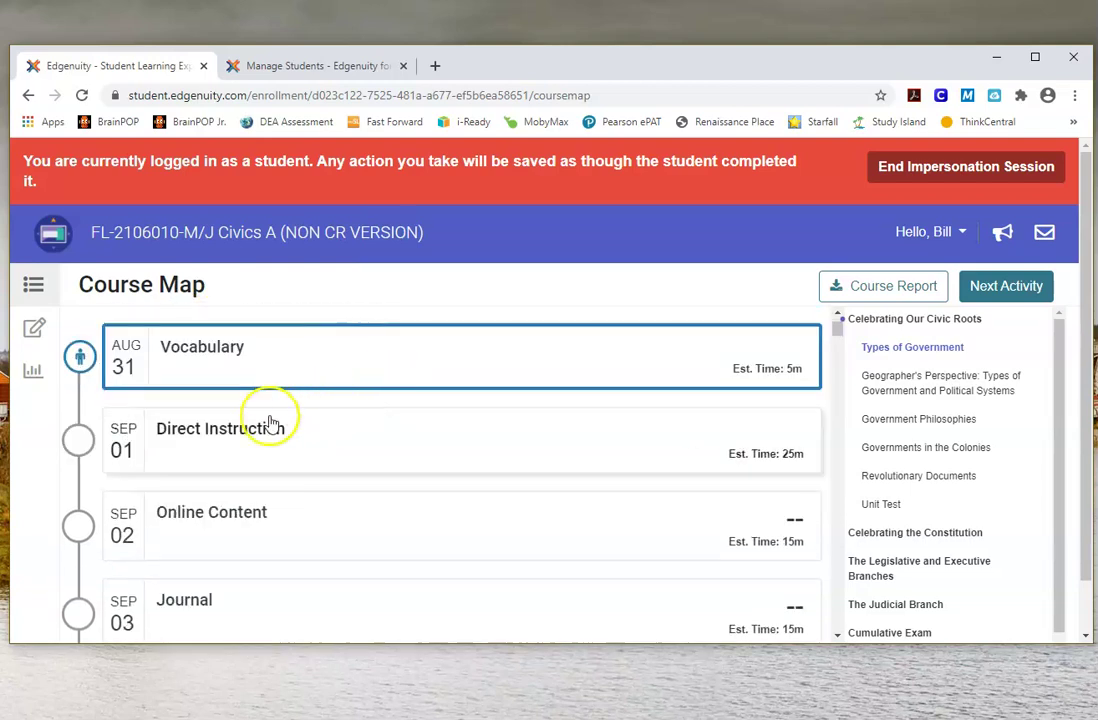
pyautogui.scroll(-1, 323, 428)
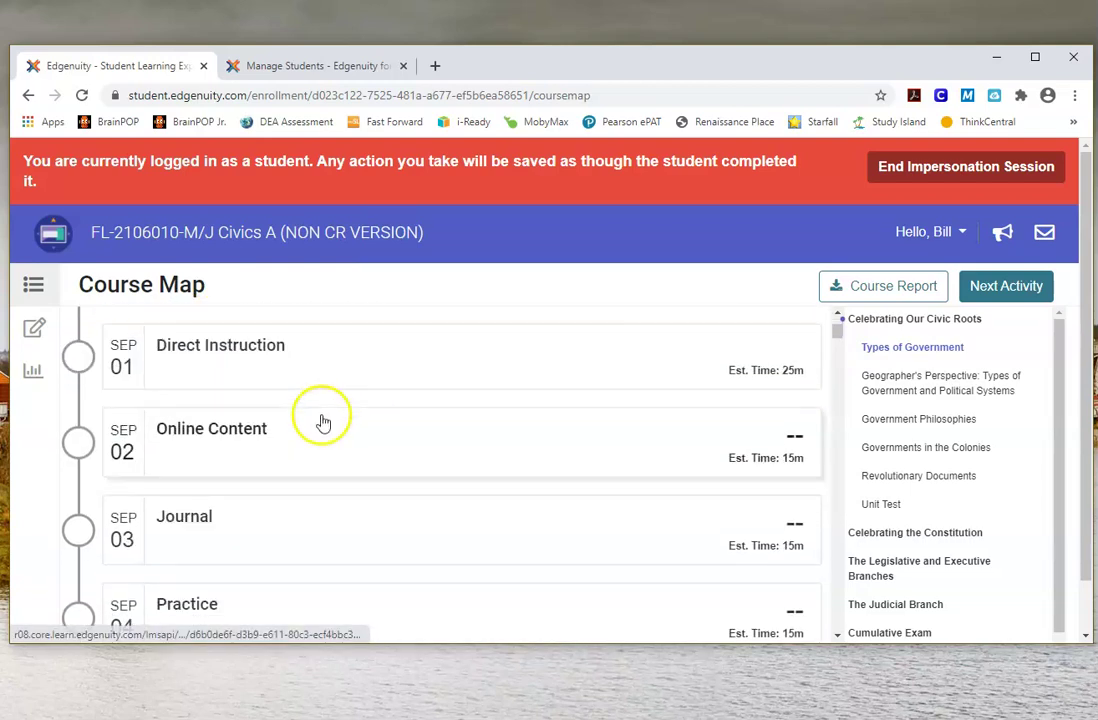
# Step: Open the Direct Instruction activity of the Types of Government lesson and view its instructional video
pyautogui.click(267, 350)
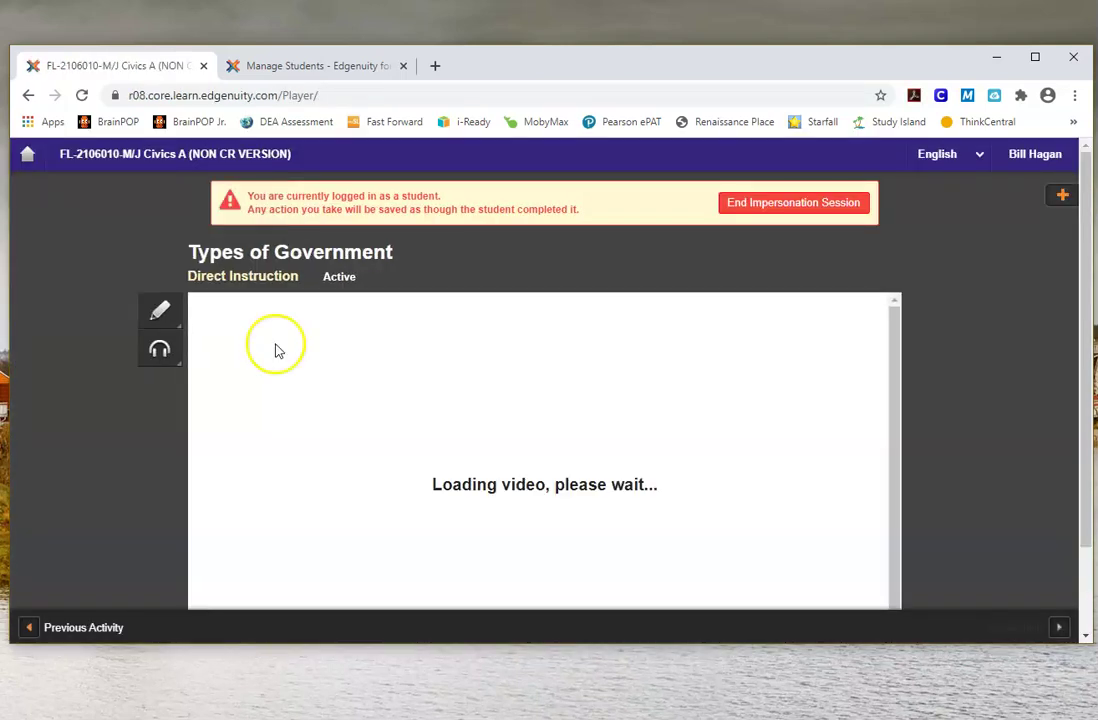
pyautogui.scroll(-1, 525, 405)
pyautogui.click(79, 440)
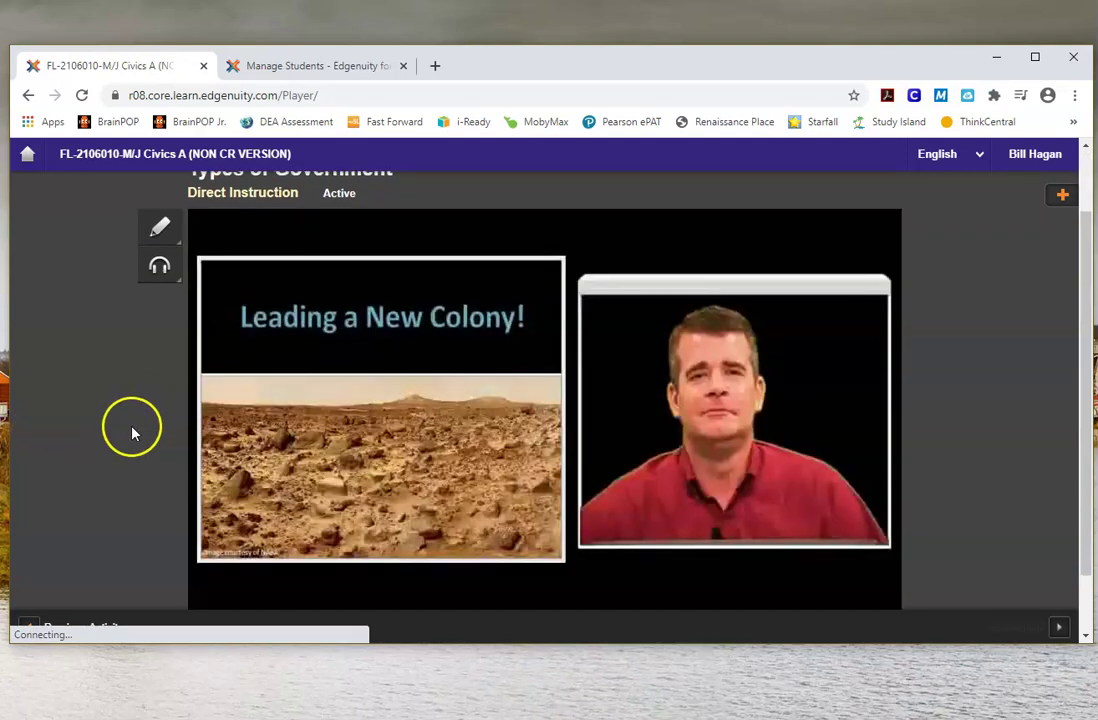
pyautogui.scroll(-1, 48, 521)
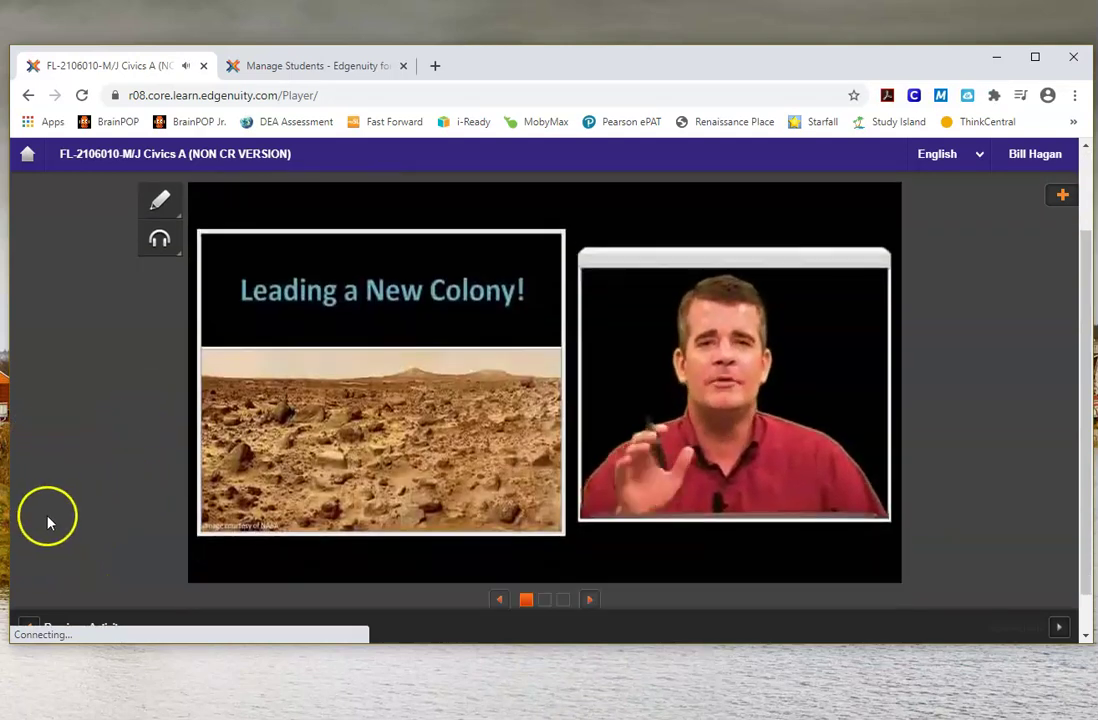
# Step: End the student impersonation session from the Types of Government Direct Instruction activity
pyautogui.scroll(-2, 48, 521)
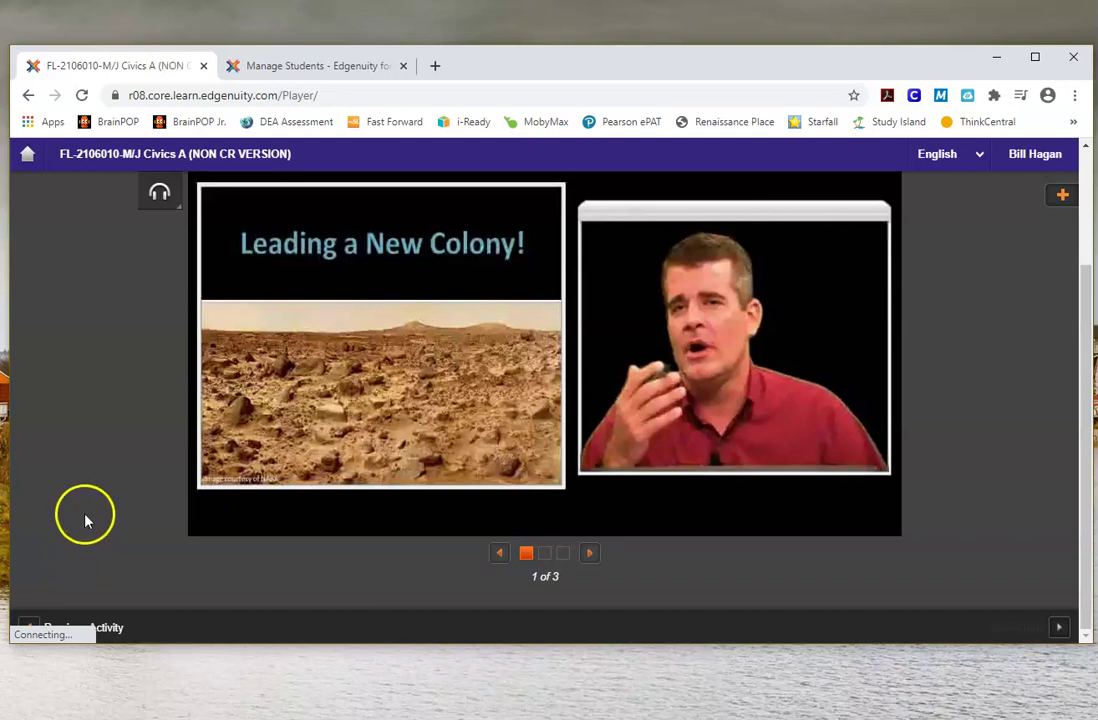
pyautogui.moveTo(725, 360)
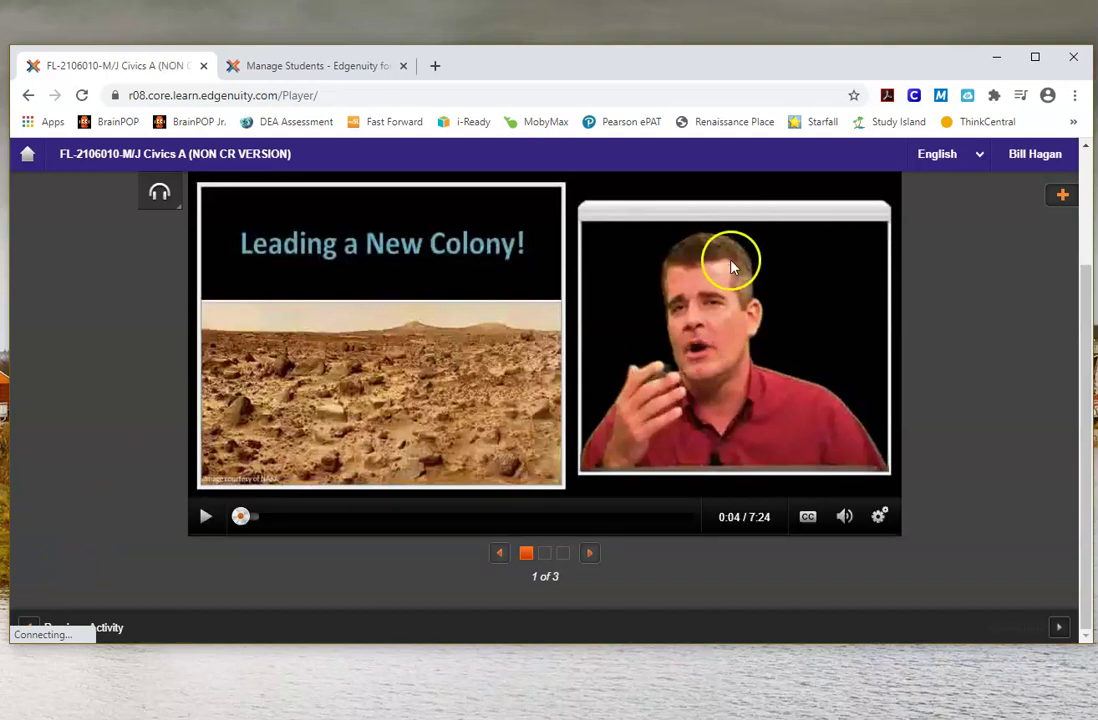
pyautogui.scroll(3, 730, 265)
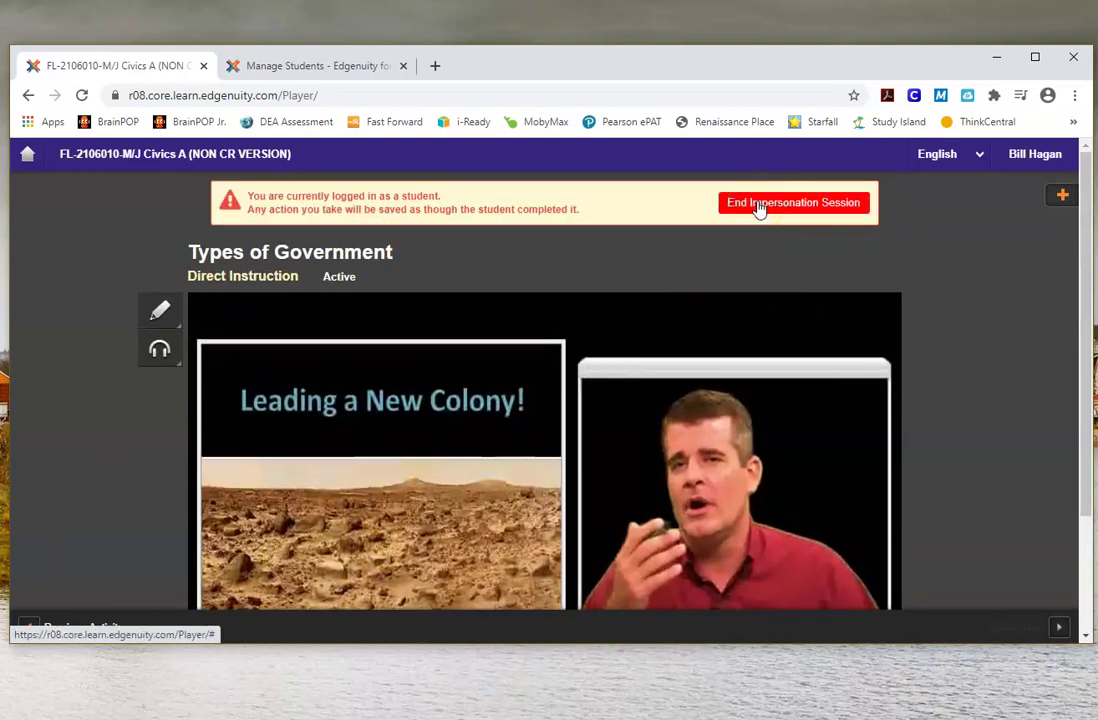
pyautogui.click(760, 205)
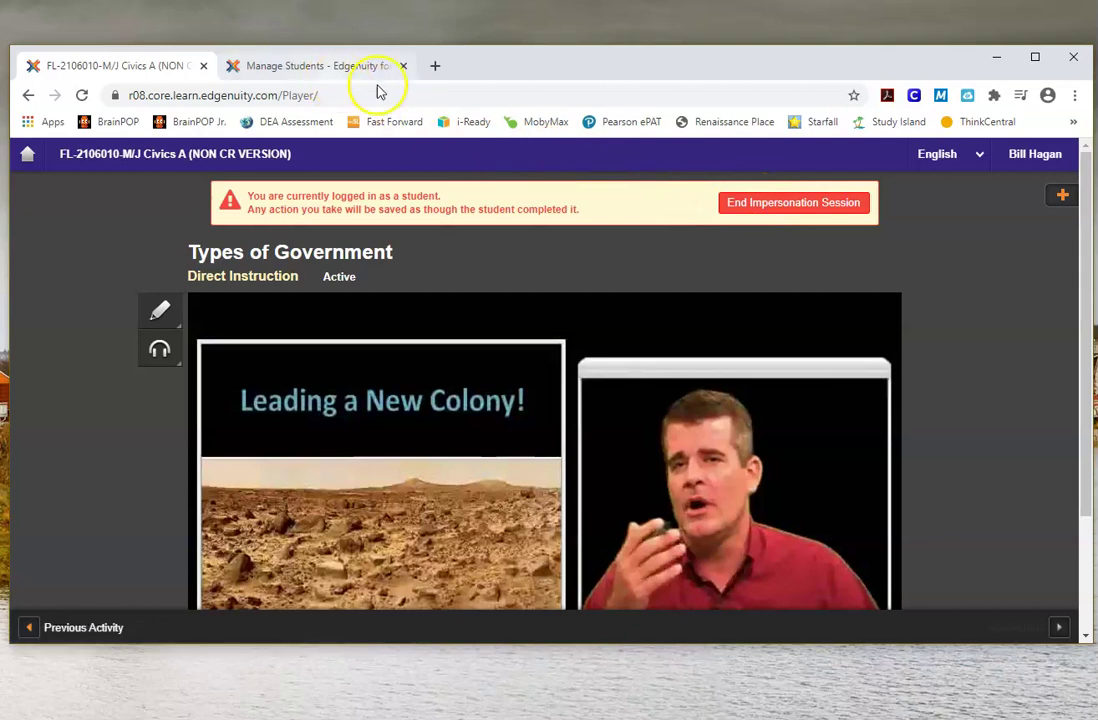
# Step: Return to the Manage Students page, cancel the impersonation warning and deselect the first student
pyautogui.click(262, 65)
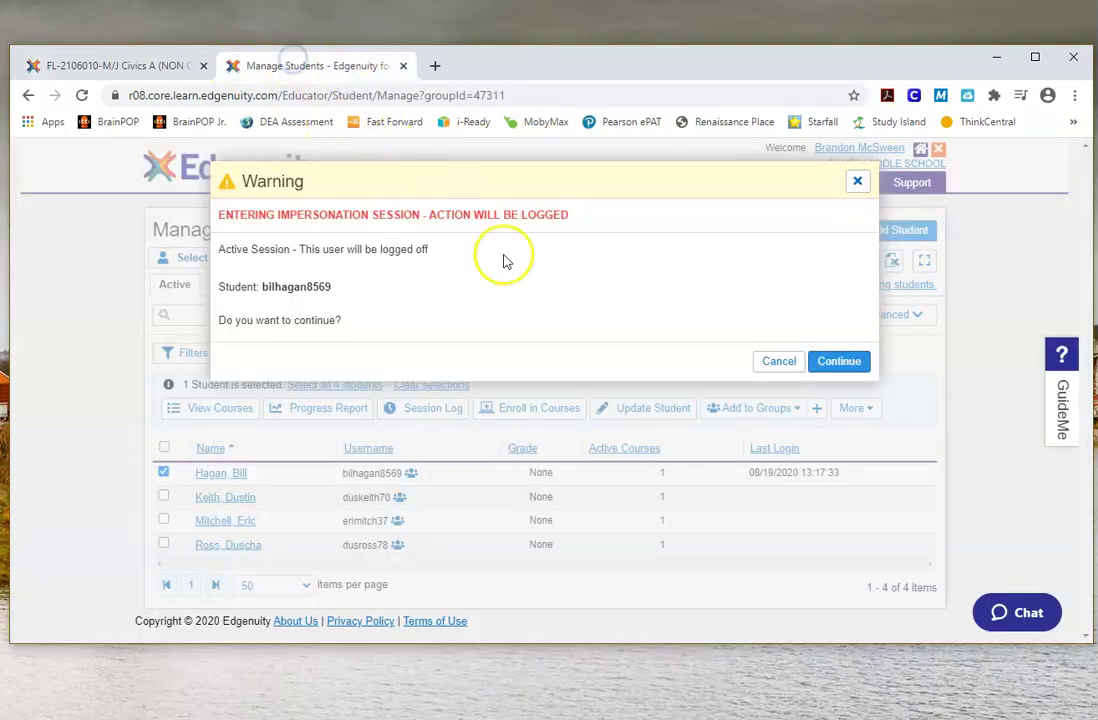
pyautogui.click(778, 361)
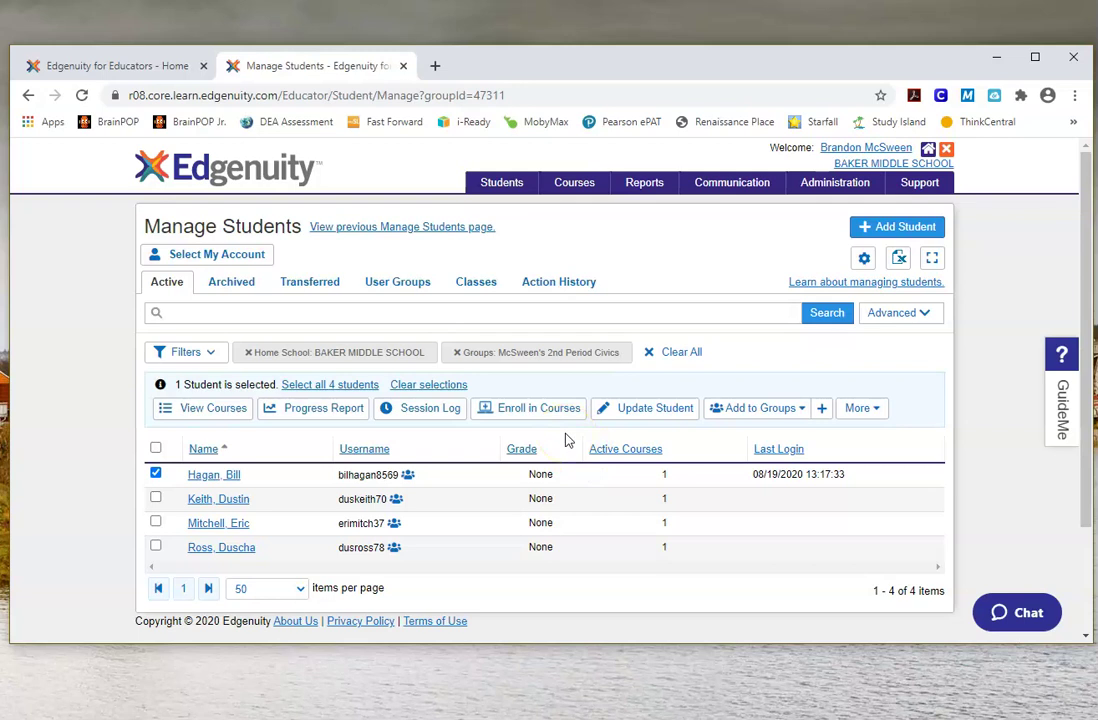
pyautogui.click(155, 473)
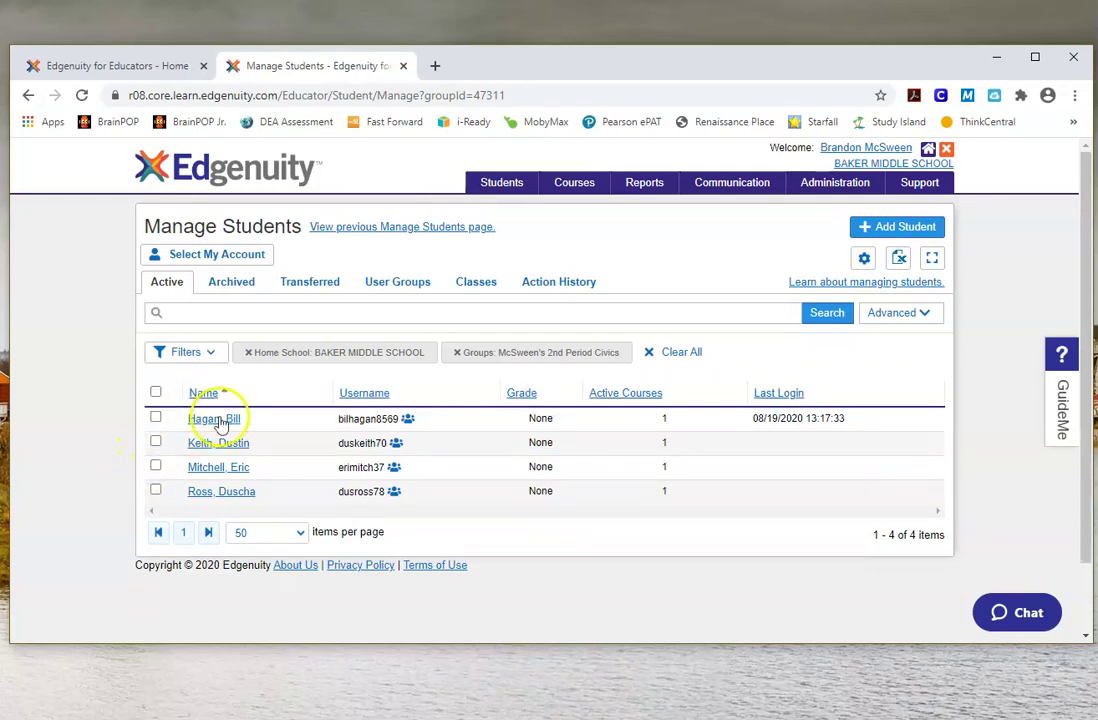
# Step: Open the Group Progress report and set the beginning of its start date range to 08/19/2020
pyautogui.moveTo(645, 180)
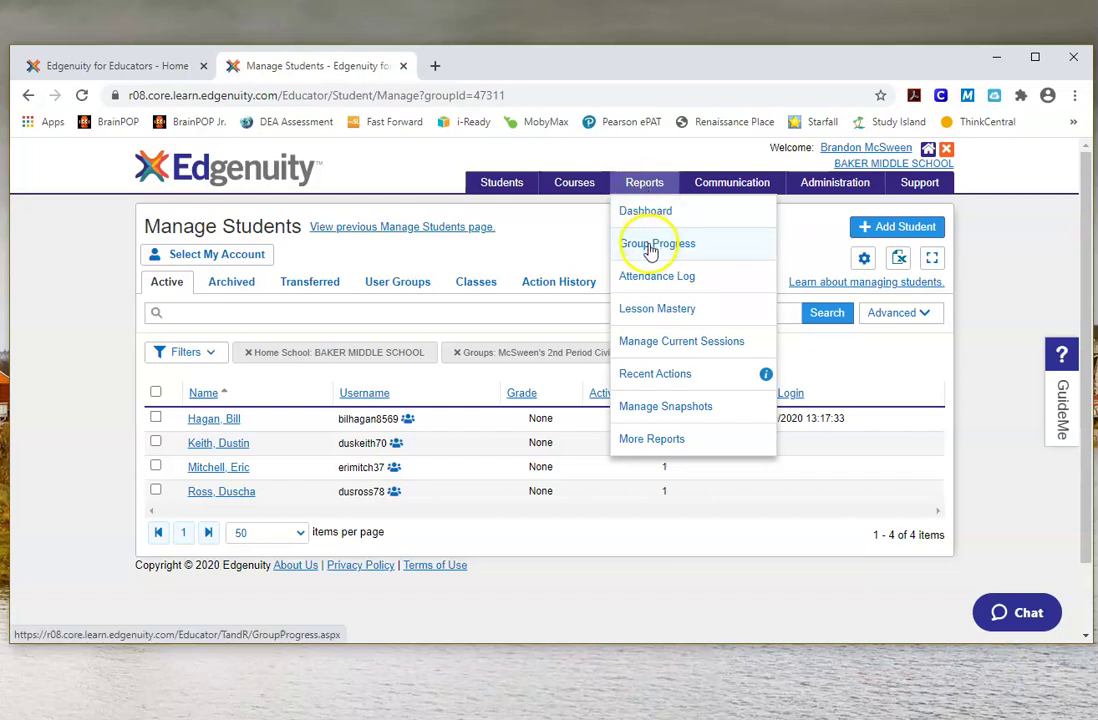
pyautogui.click(651, 246)
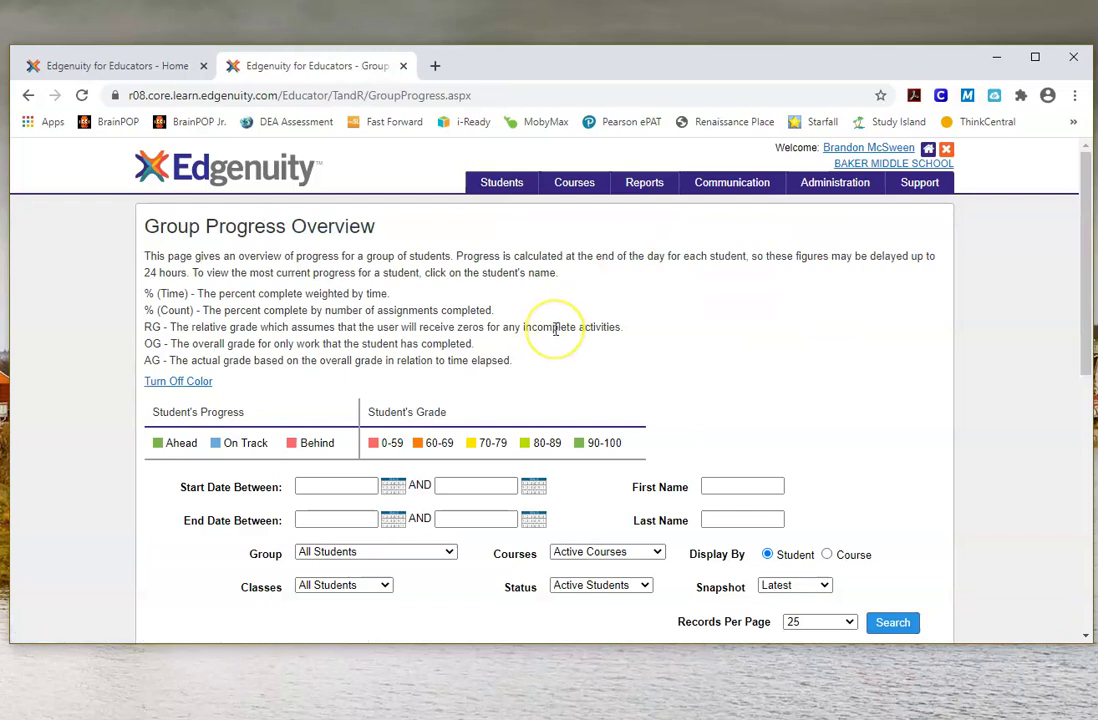
pyautogui.scroll(-3, 555, 328)
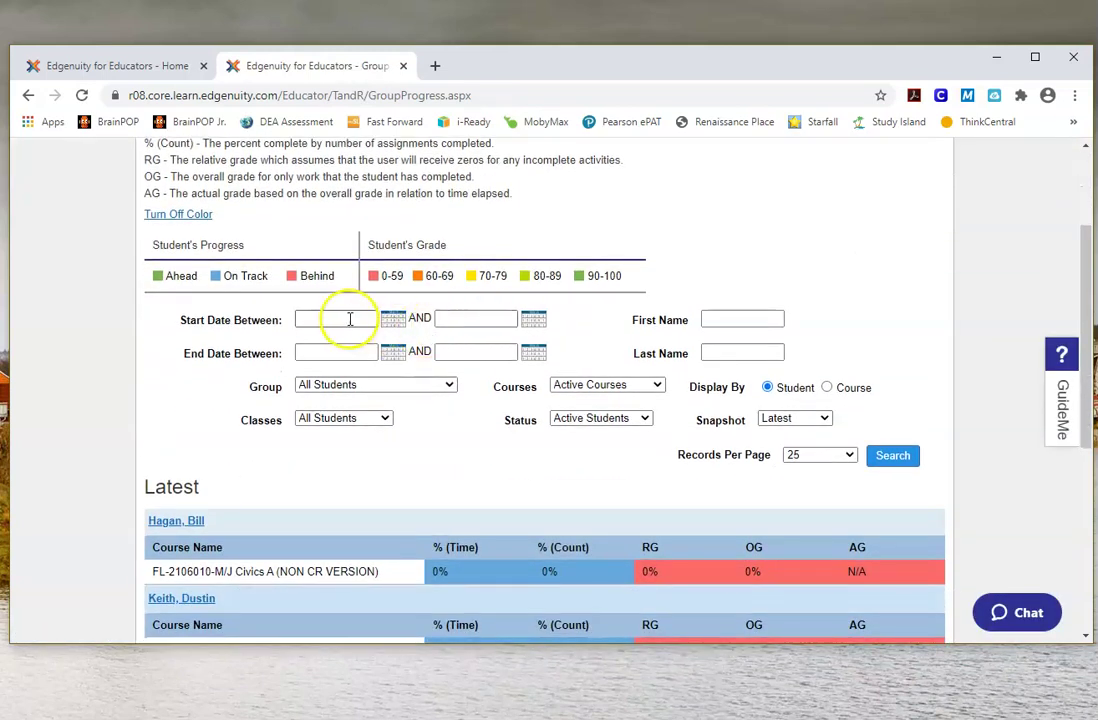
pyautogui.click(350, 319)
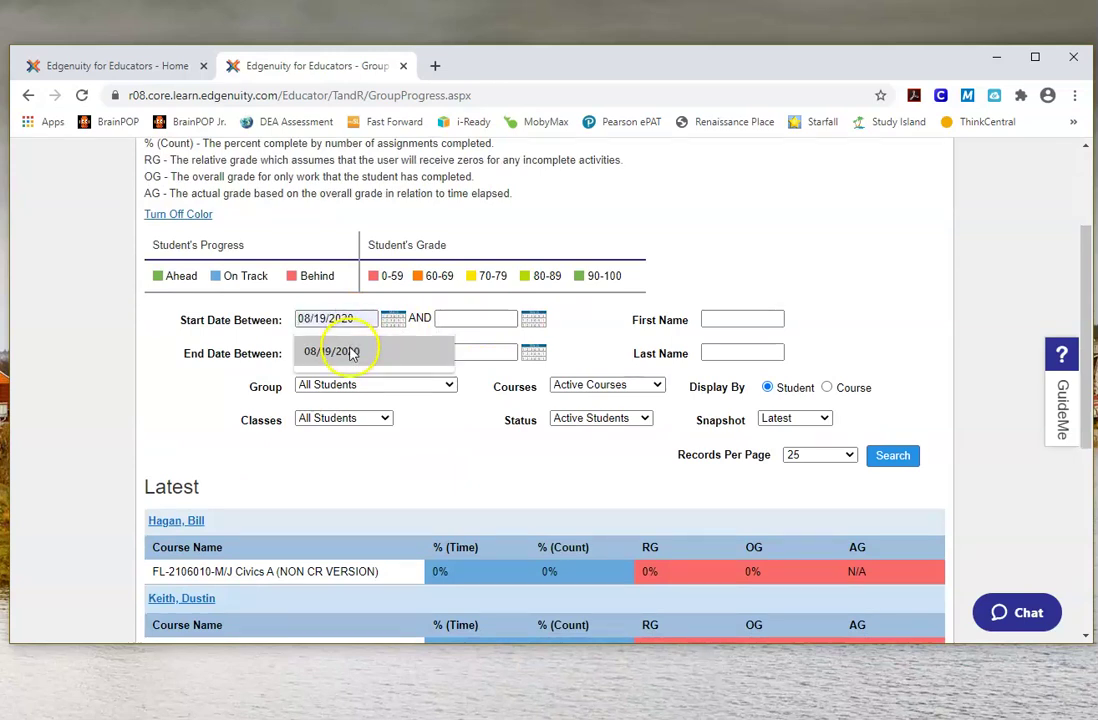
pyautogui.click(350, 351)
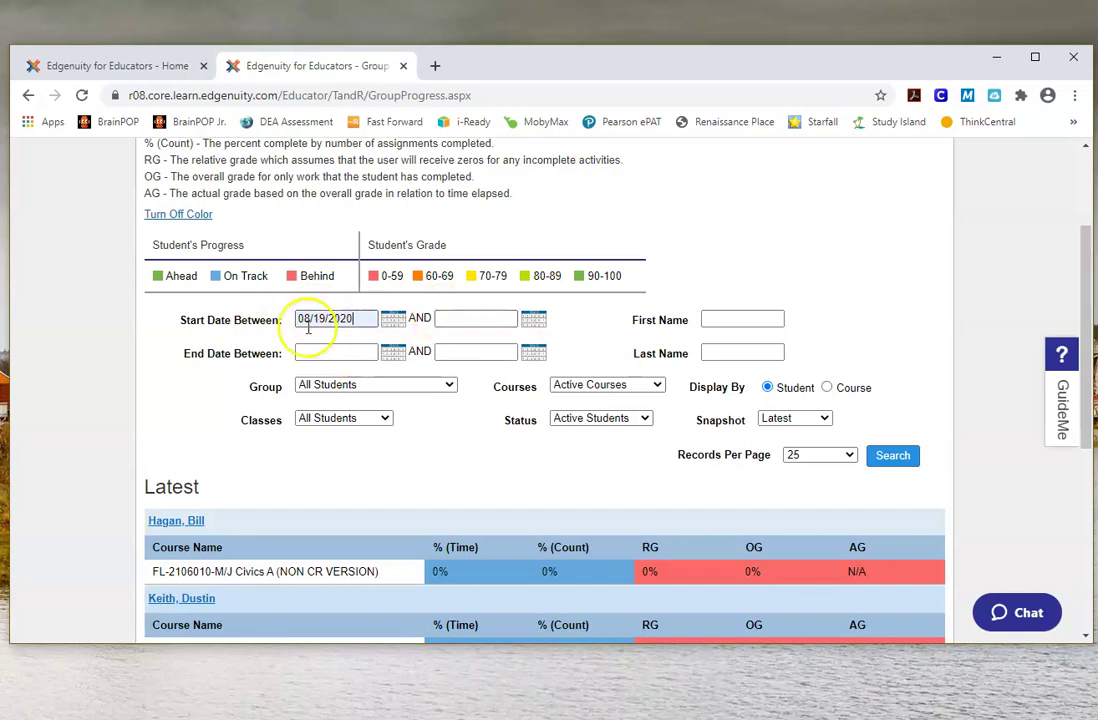
pyautogui.click(325, 350)
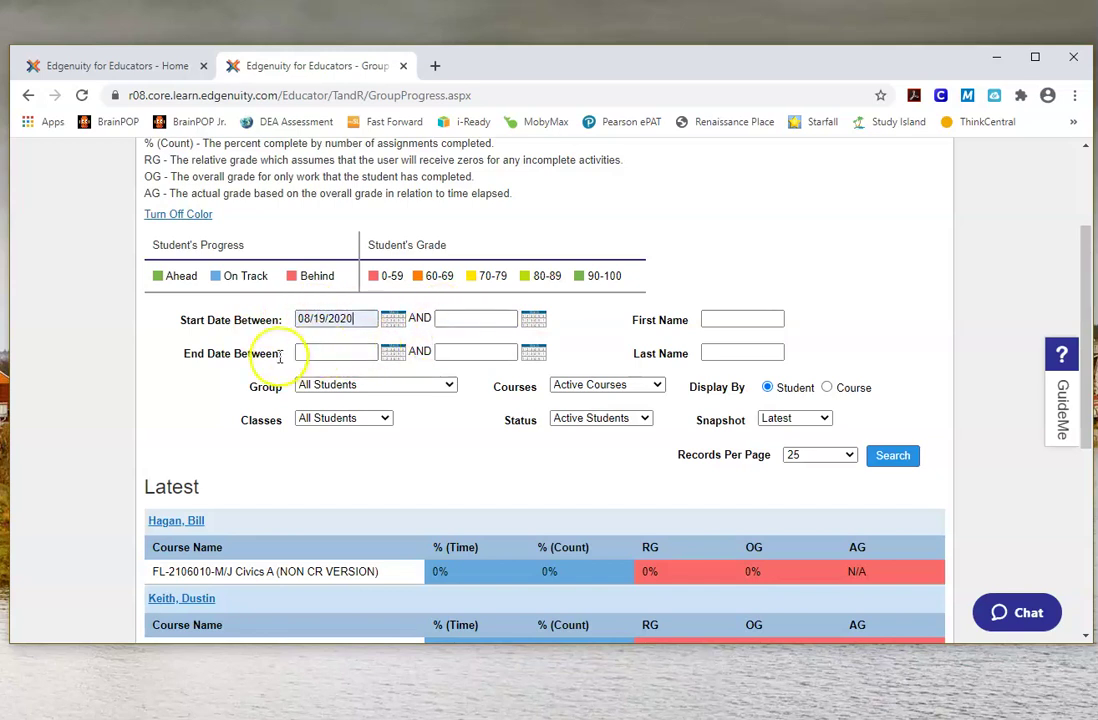
pyautogui.click(319, 319)
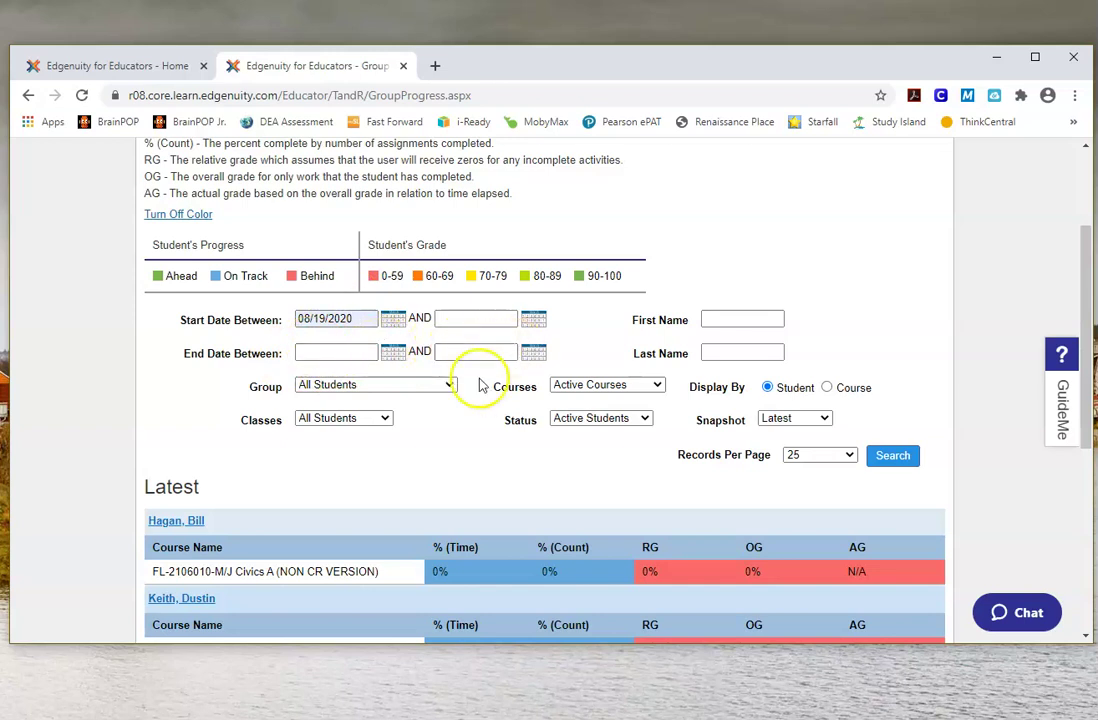
# Step: Filter the progress report by the 2nd Period Civics group and by the Active Students status
pyautogui.click(429, 386)
pyautogui.click(415, 414)
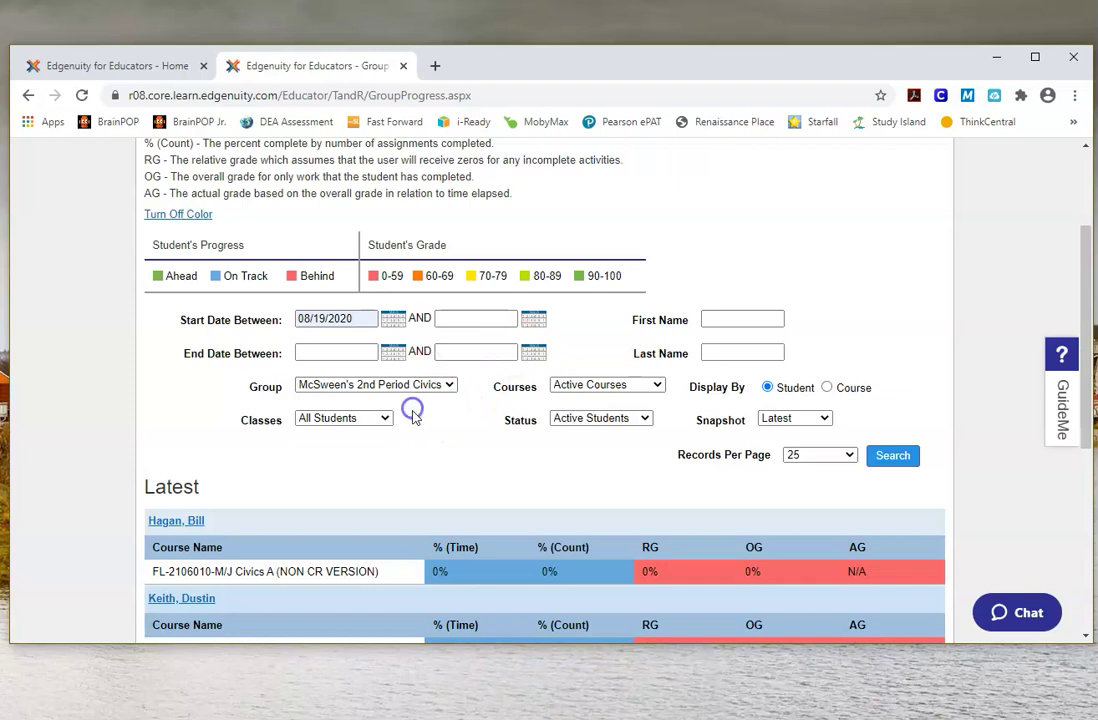
pyautogui.click(418, 386)
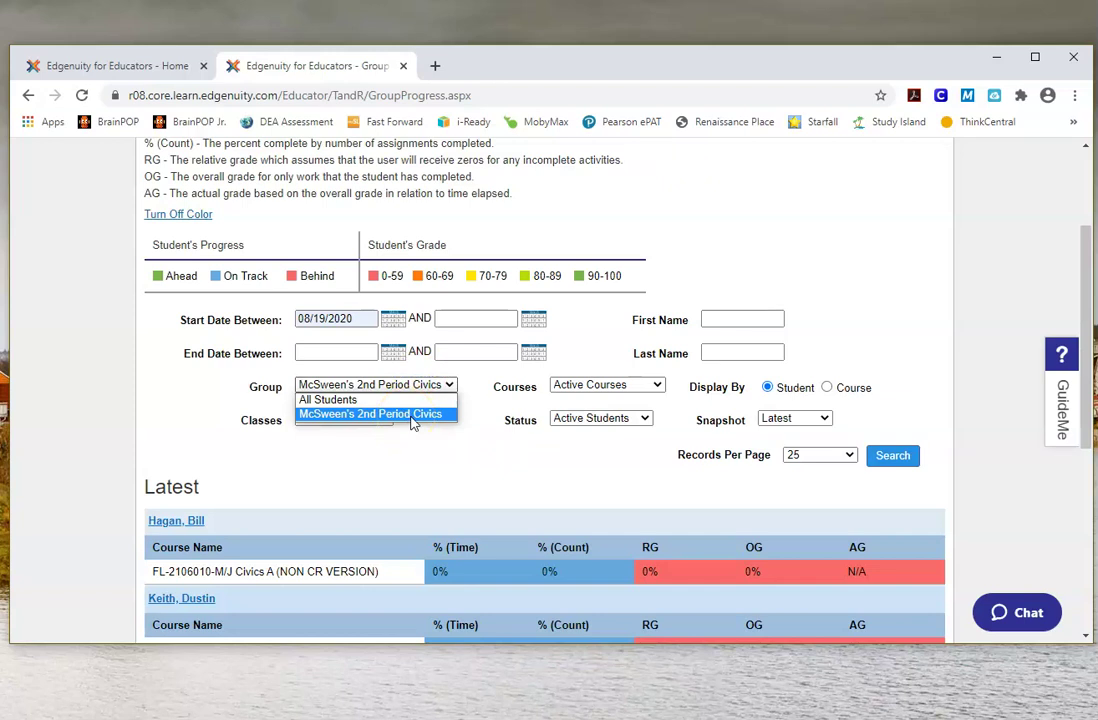
pyautogui.click(420, 415)
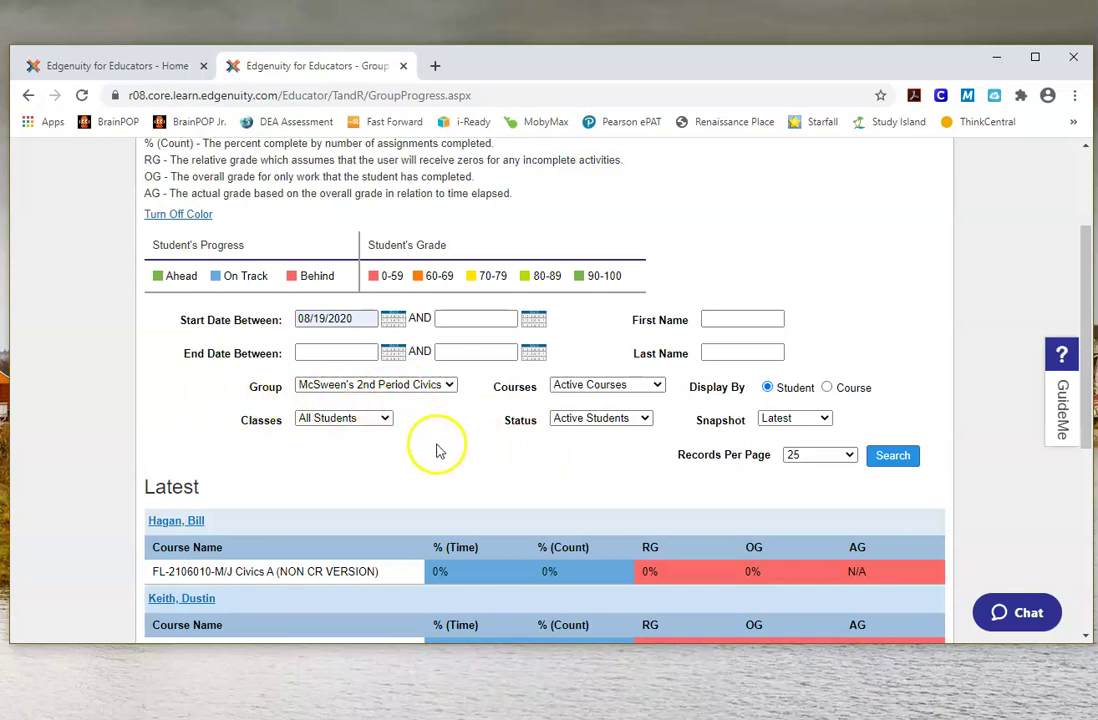
pyautogui.click(591, 421)
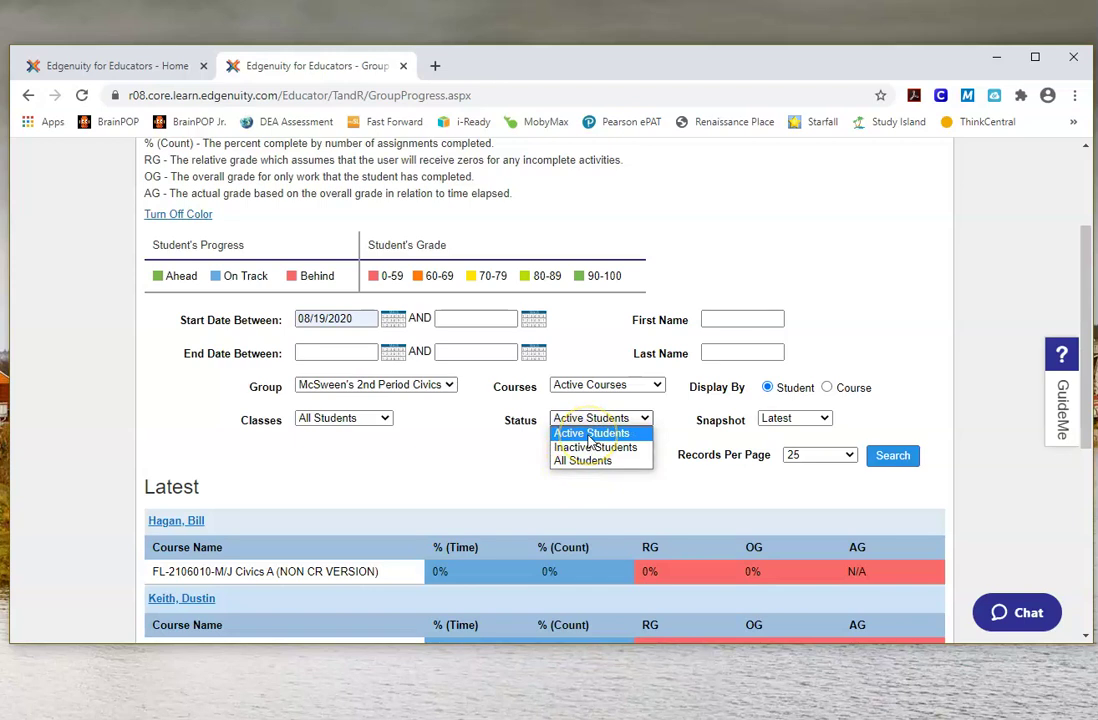
pyautogui.click(591, 433)
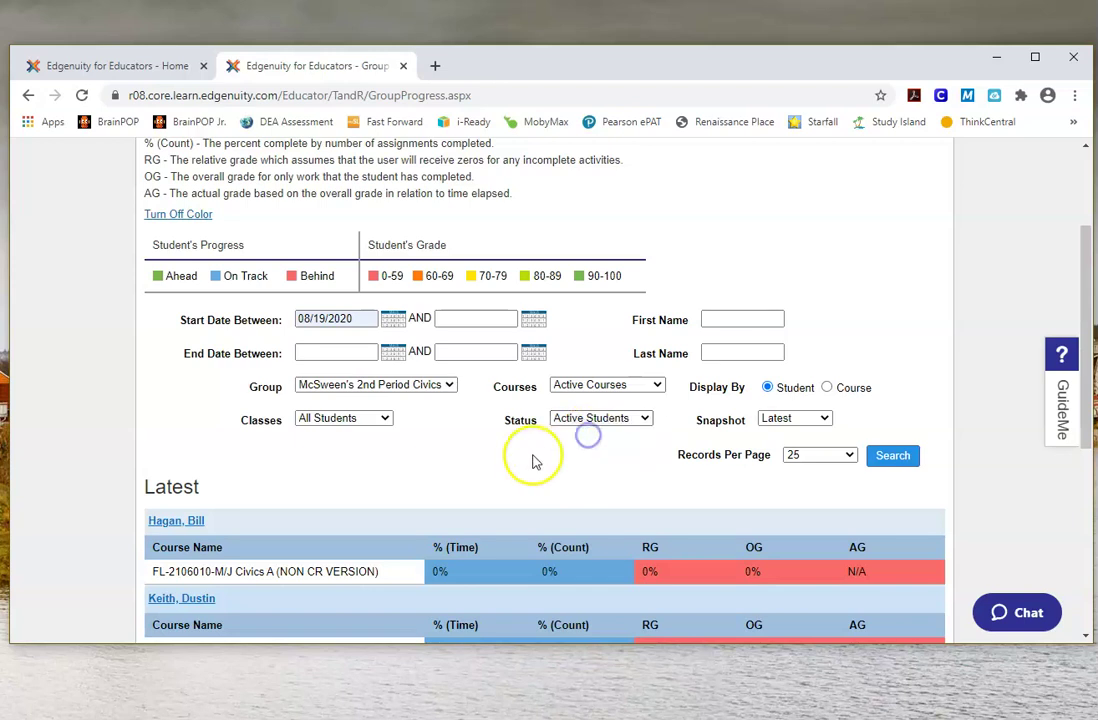
# Step: Run the group progress search and review each student's Civics A completion percentages and grades
pyautogui.click(895, 460)
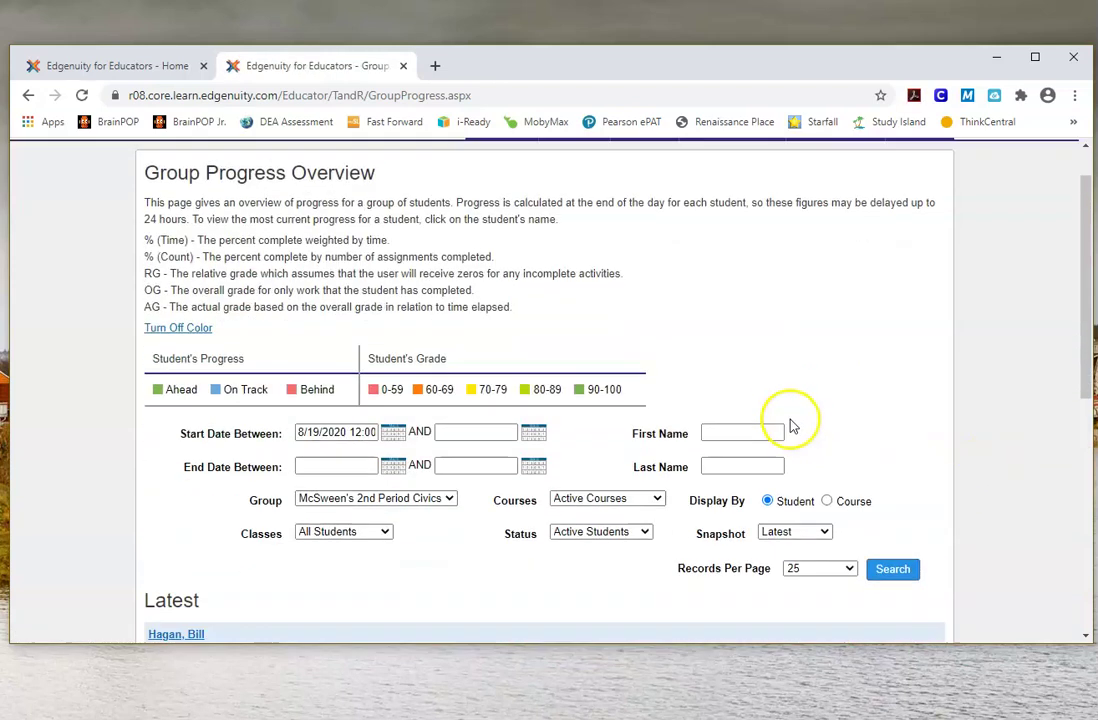
pyautogui.scroll(-4, 790, 425)
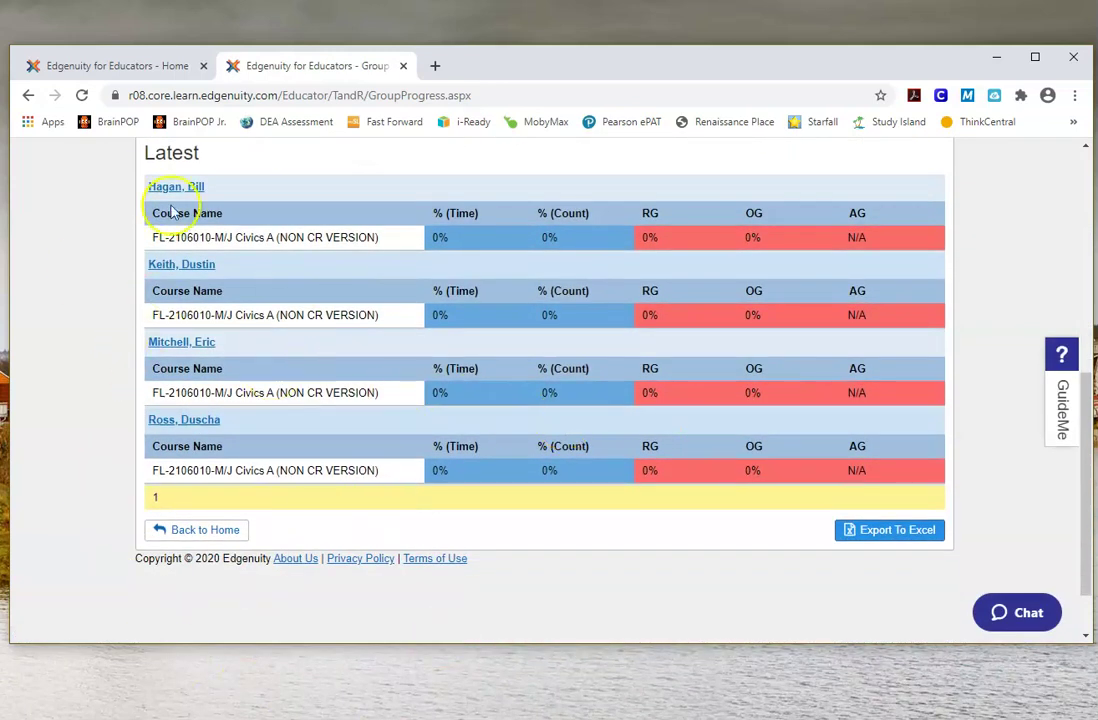
pyautogui.scroll(1, 610, 372)
pyautogui.scroll(3, 612, 343)
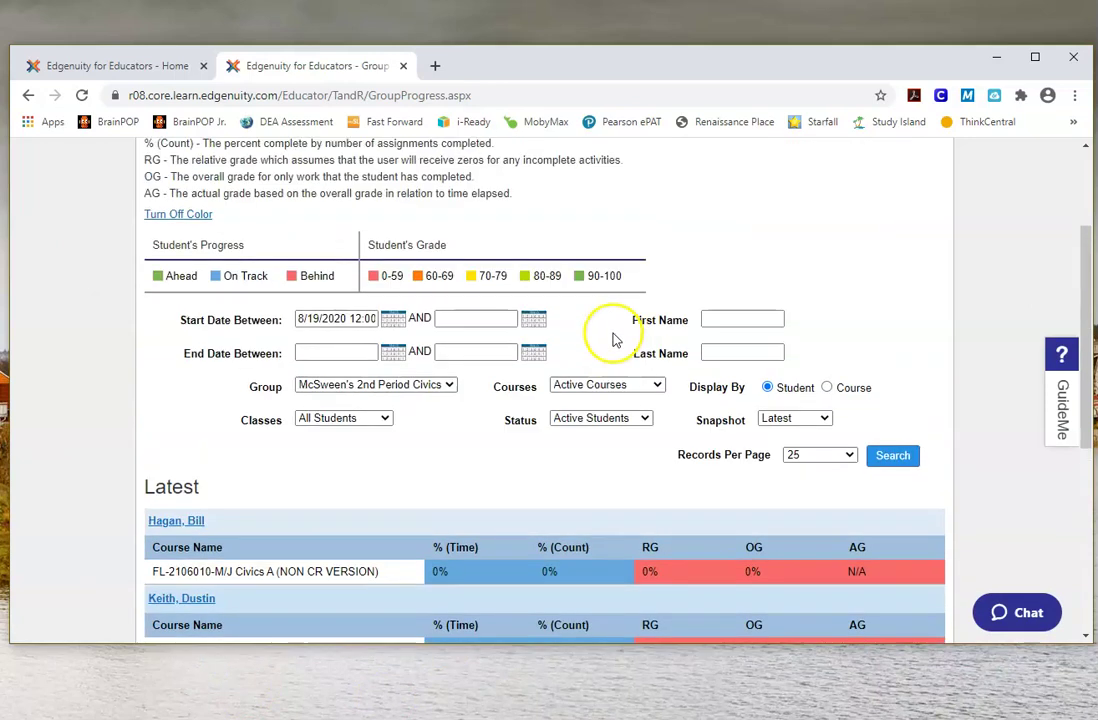
pyautogui.scroll(1, 620, 355)
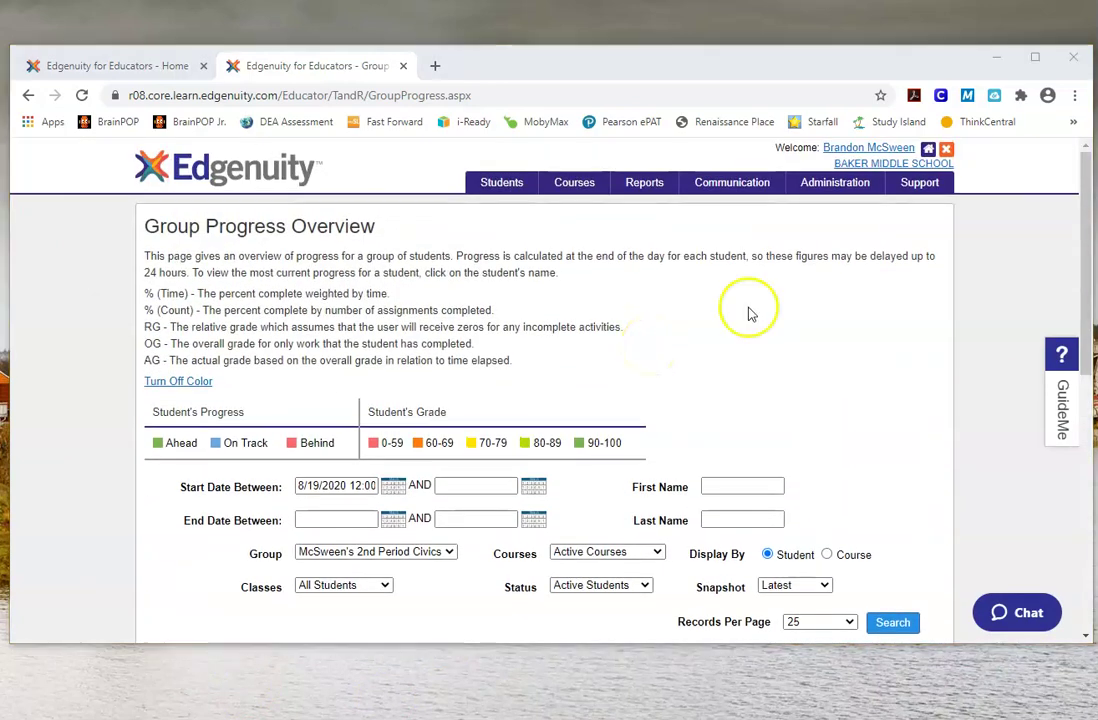